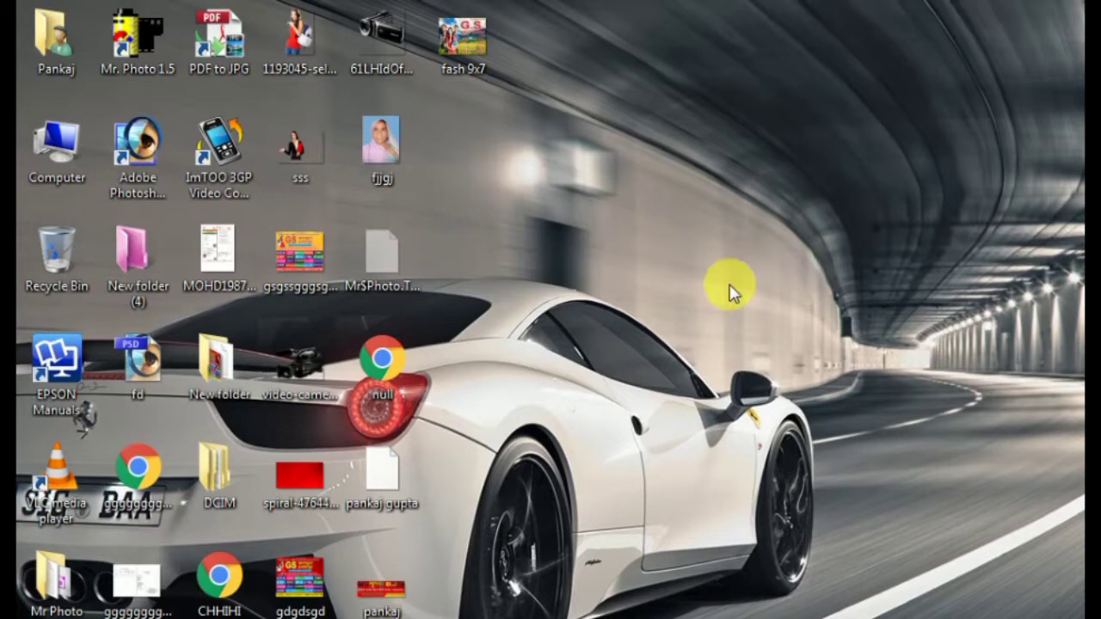
Step: Refresh the desktop and use the Start menu to launch Excel 2007
right_click(706, 250)
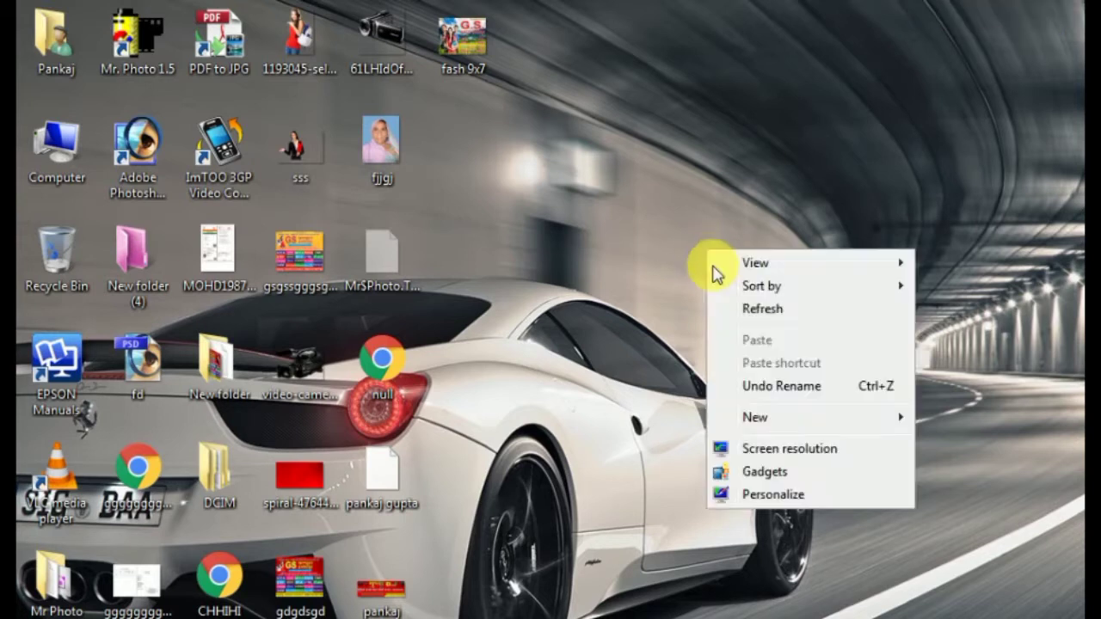
left_click(763, 310)
key("super")
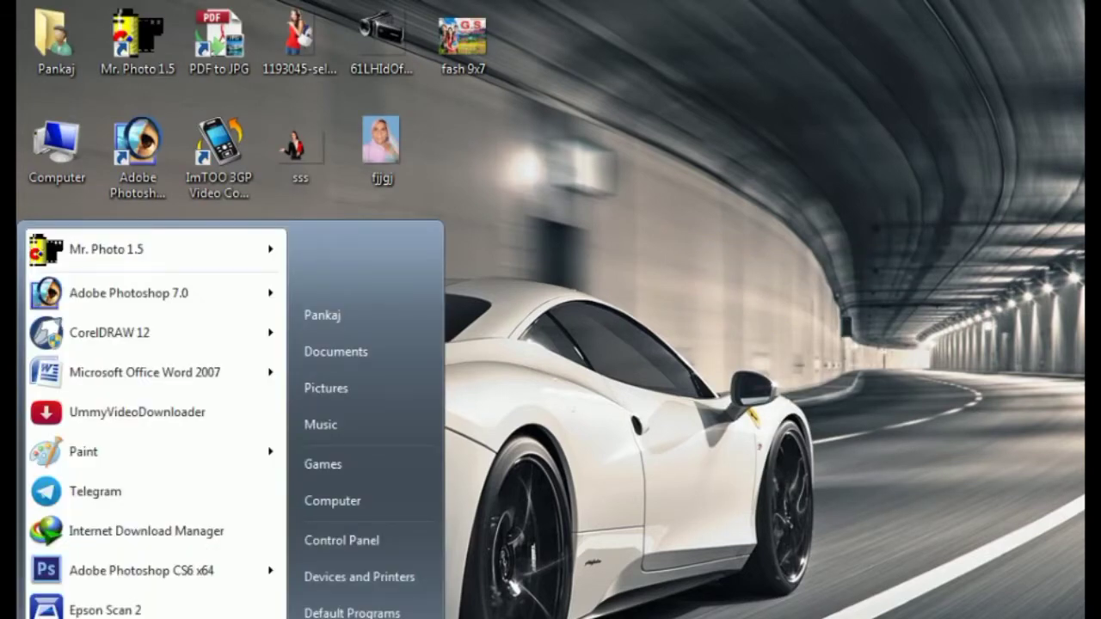
key("super")
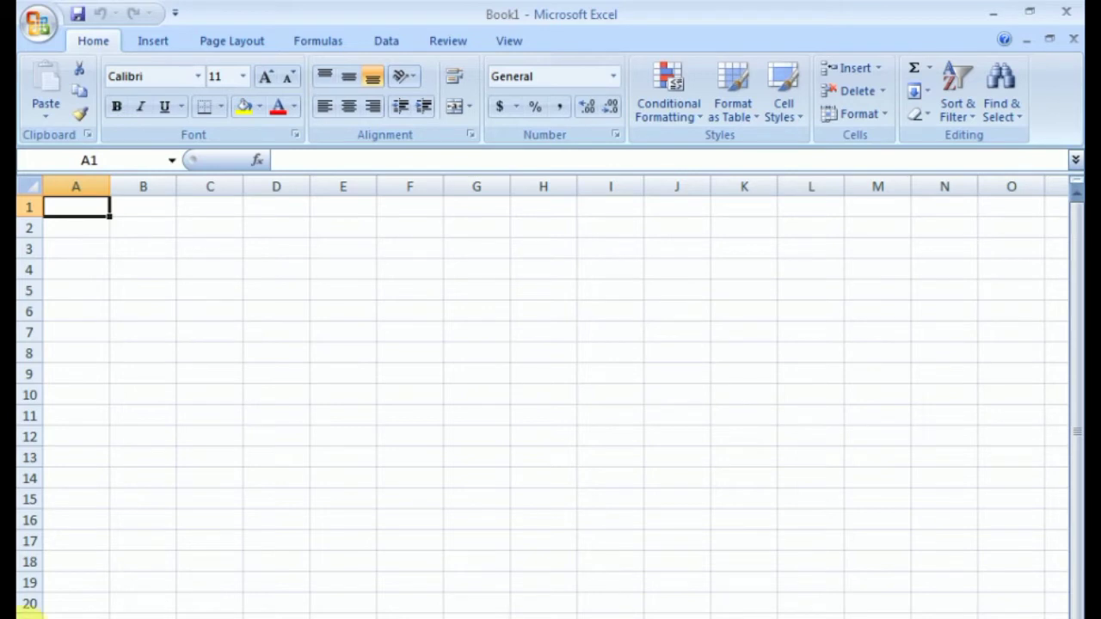
Step: Merge and center C3:O5 and enter the title MARK SHEET DESIGN
left_click(216, 306)
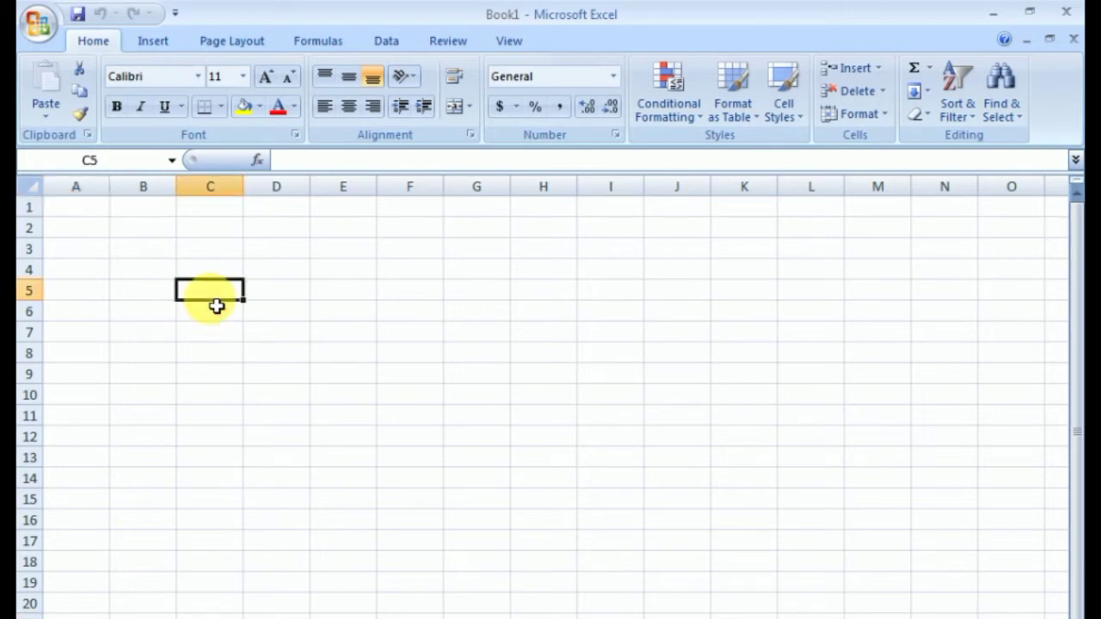
mouse_move(215, 249)
left_mouse_down()
mouse_move(280, 288)
mouse_move(425, 287)
left_mouse_up()
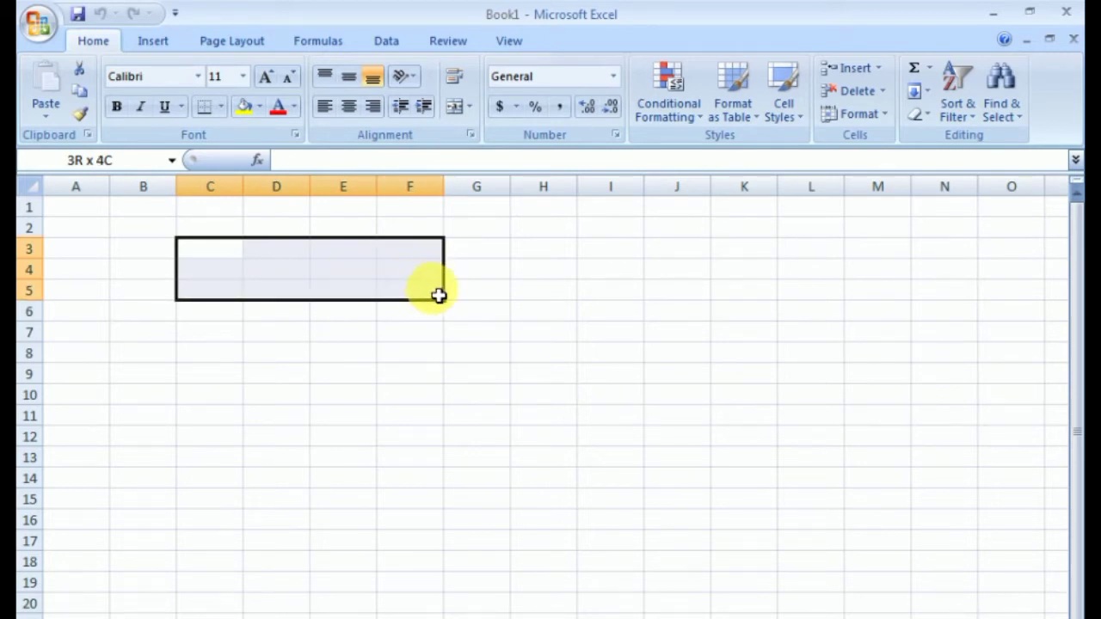
mouse_move(425, 287)
left_mouse_down()
mouse_move(852, 293)
mouse_move(894, 278)
mouse_move(989, 311)
mouse_move(979, 300)
left_mouse_up()
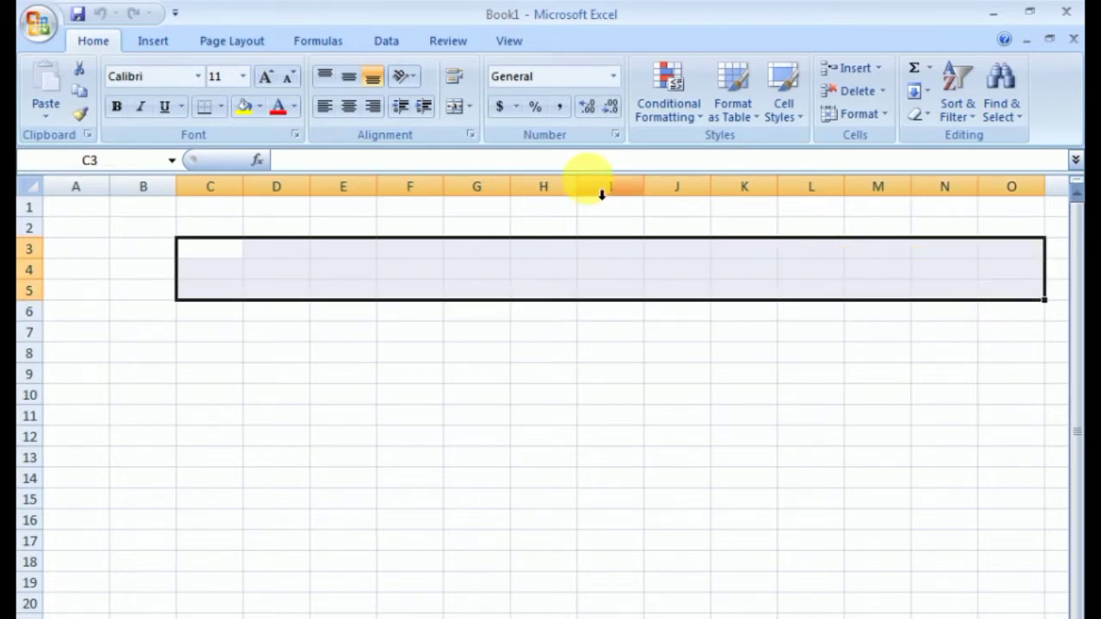
left_click(471, 112)
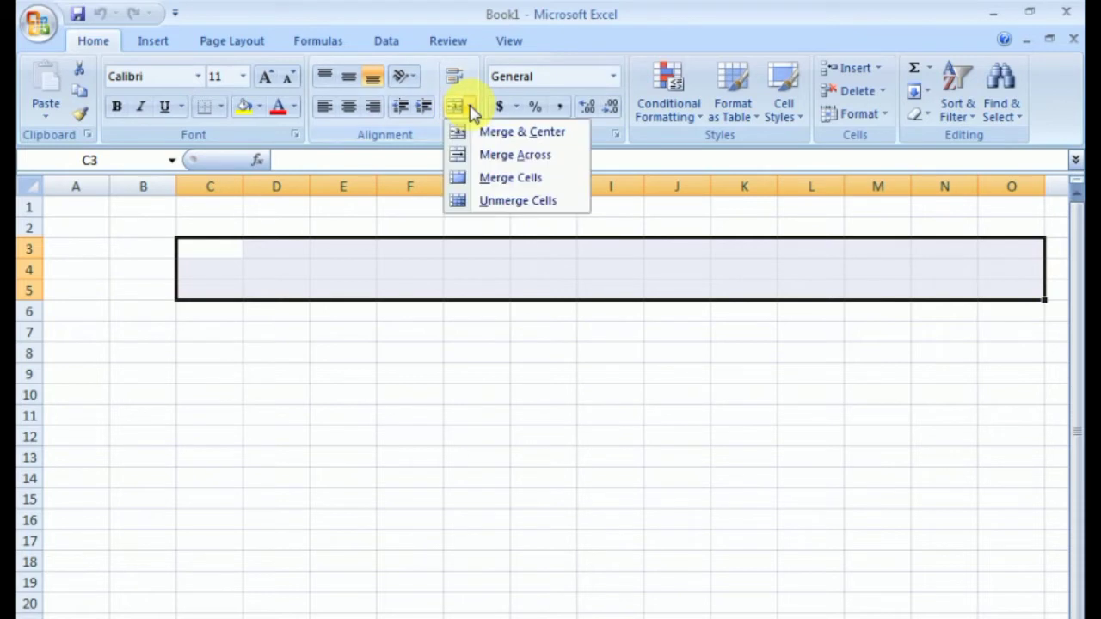
left_click(480, 134)
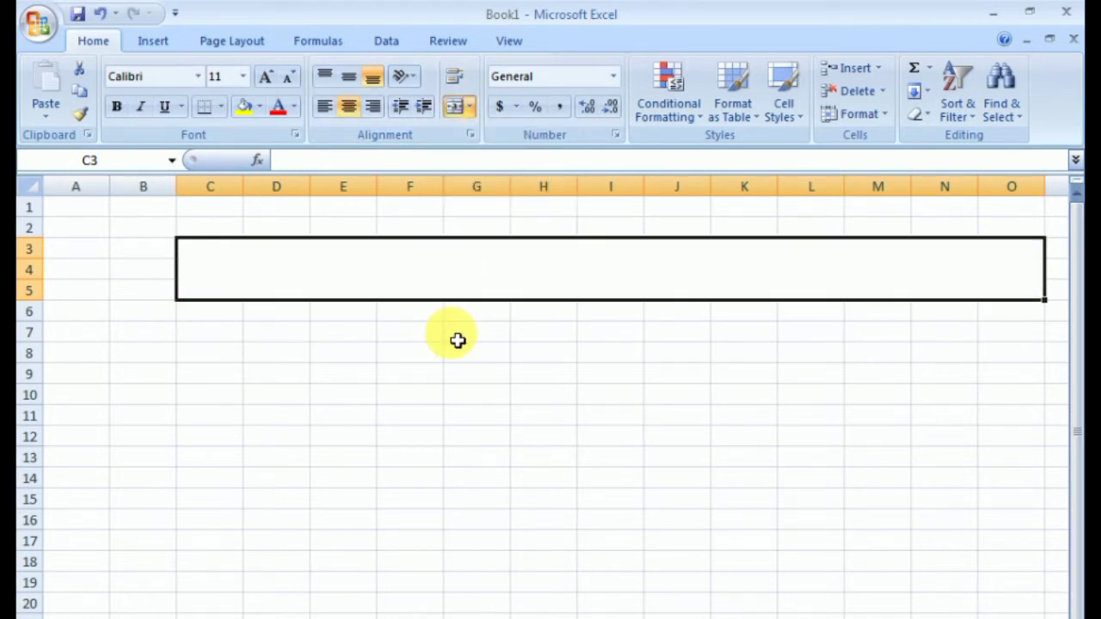
type("MA")
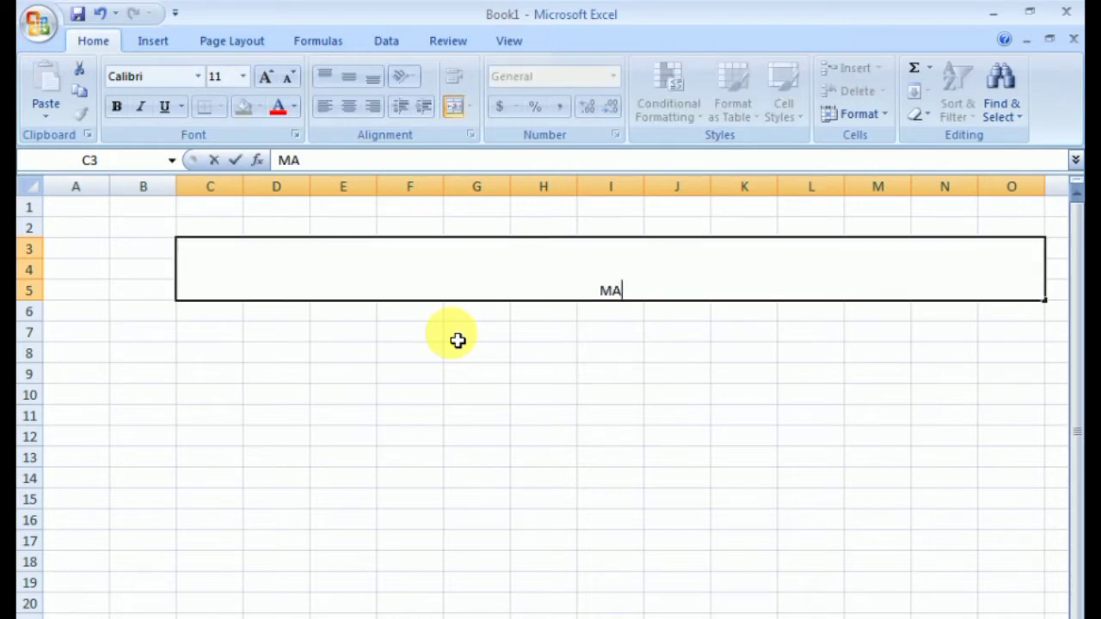
type("RK SH")
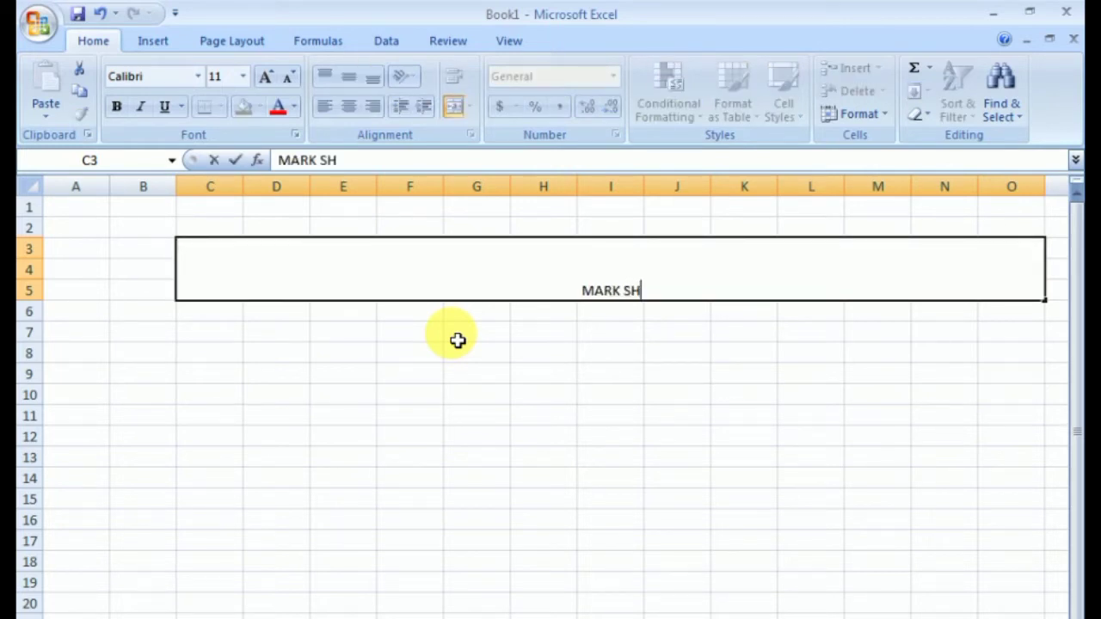
type("EET")
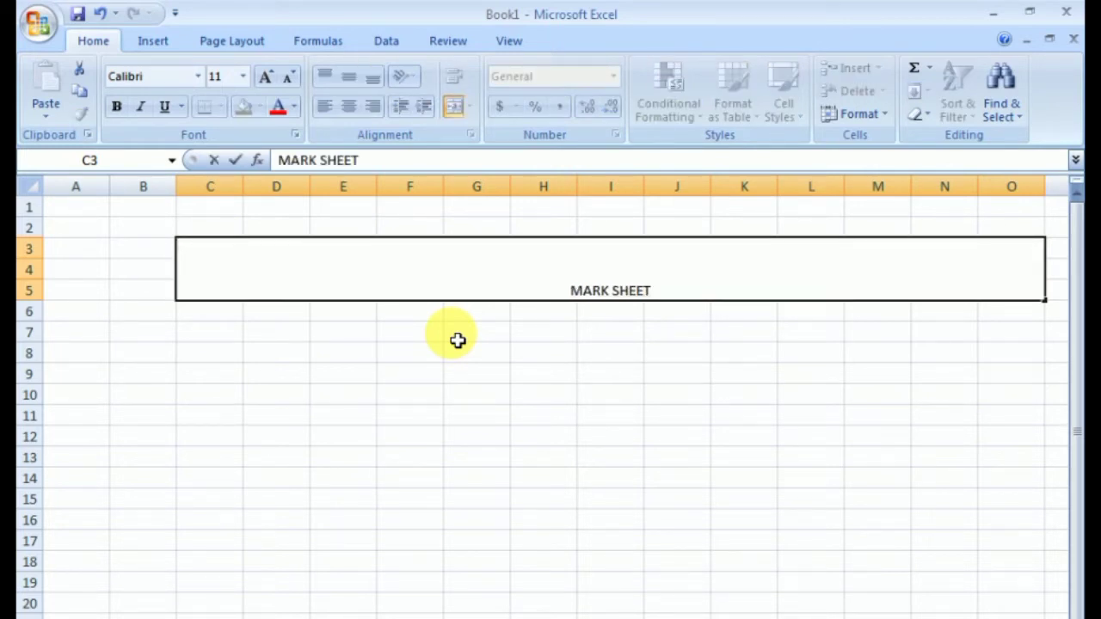
type(" DESIGN")
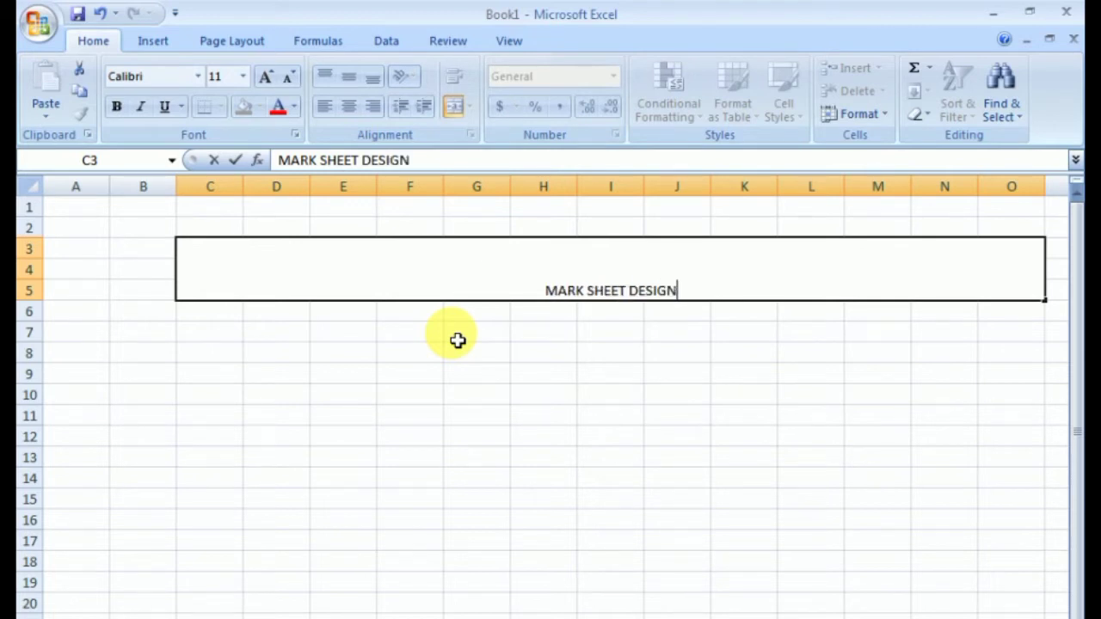
left_click(478, 338)
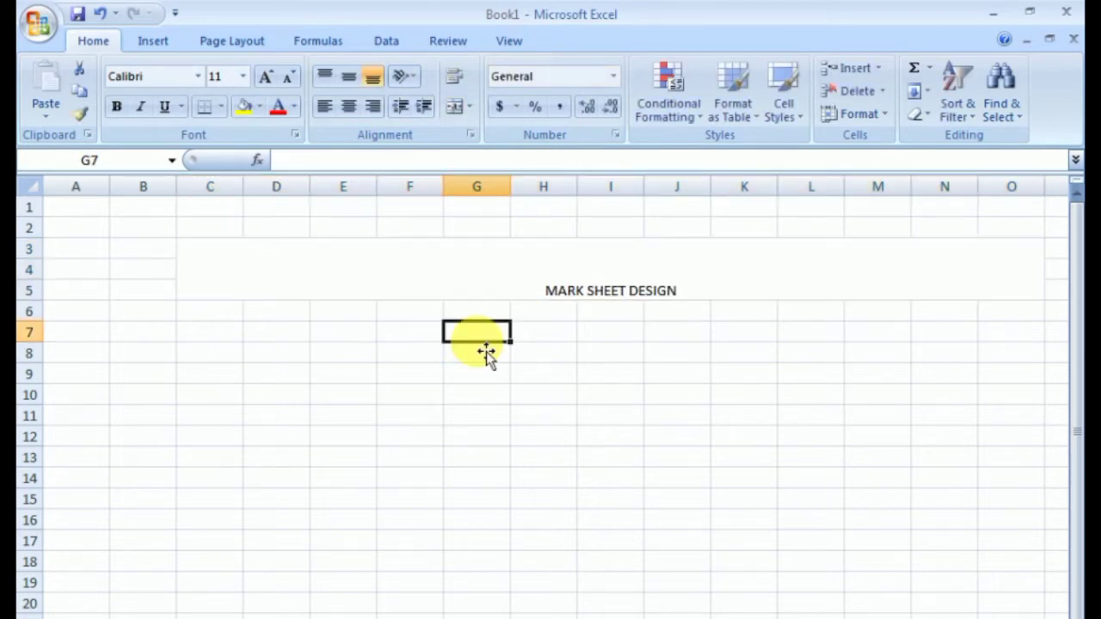
Step: Enlarge the title font to 36 points with Grow Font
left_click(499, 295)
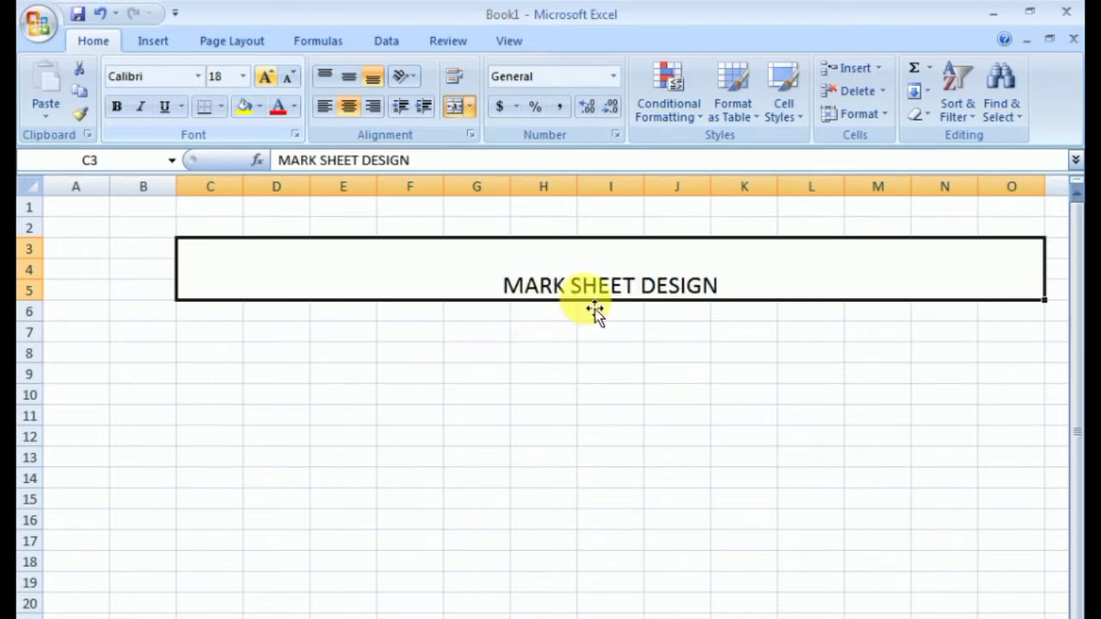
left_click(267, 78)
left_click(267, 78)
left_click(267, 78)
left_click(268, 78)
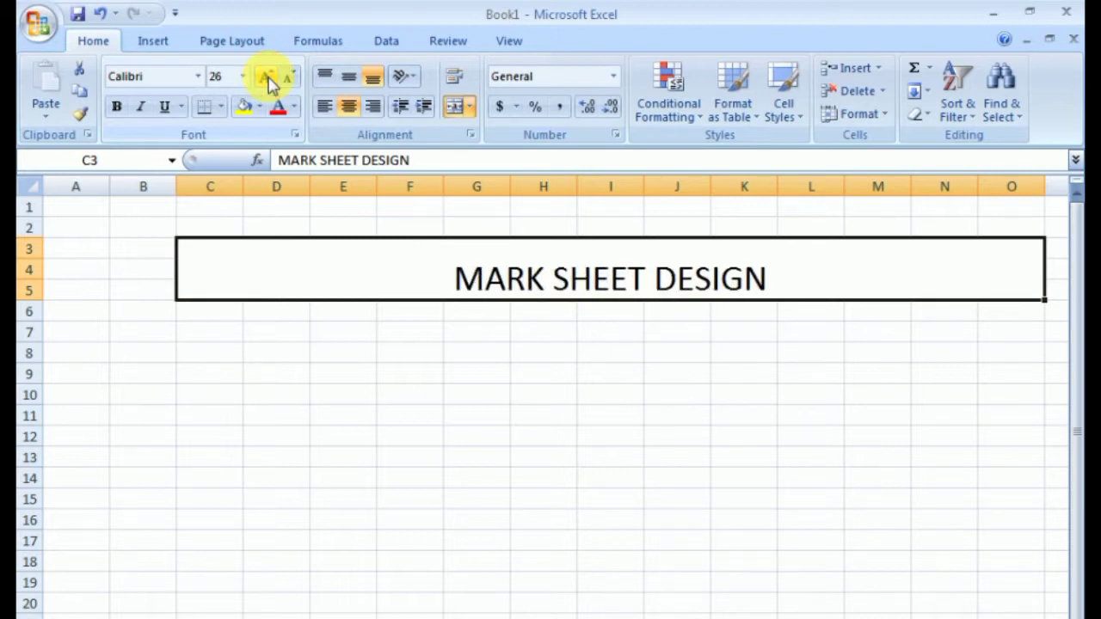
left_click(267, 78)
left_click(267, 78)
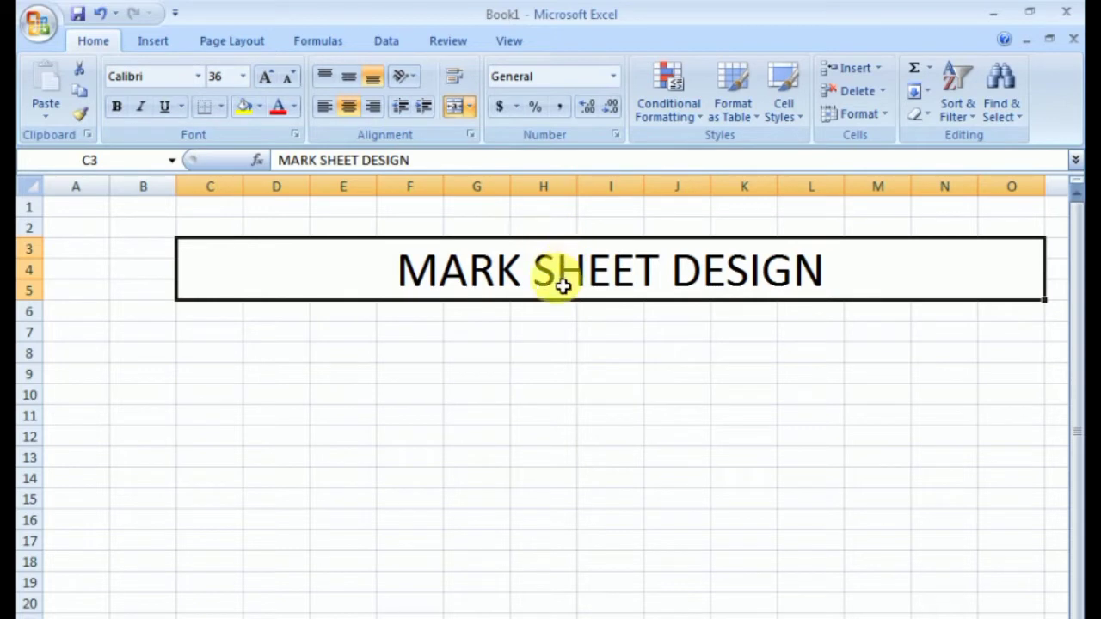
Step: Give the title an olive fill and red font colour
left_click(261, 107)
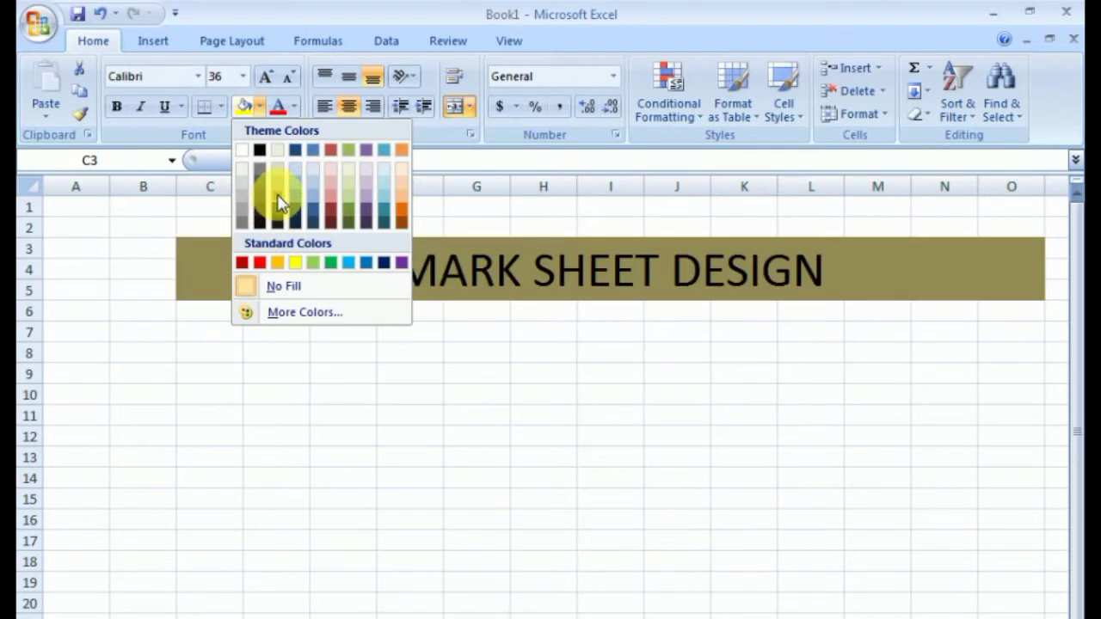
left_click(277, 203)
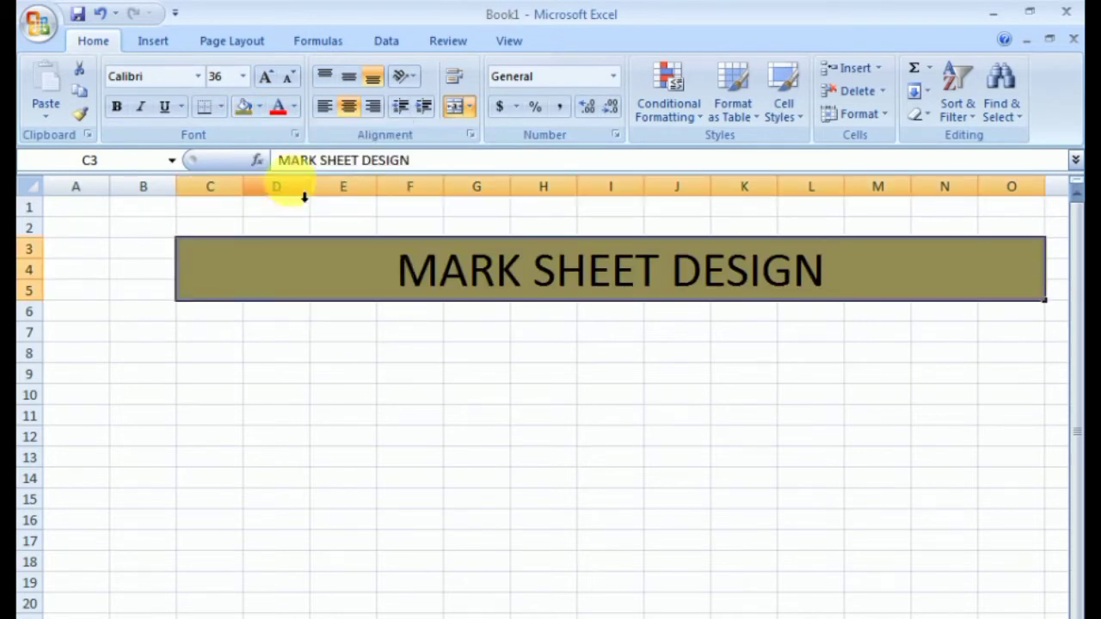
left_click(295, 108)
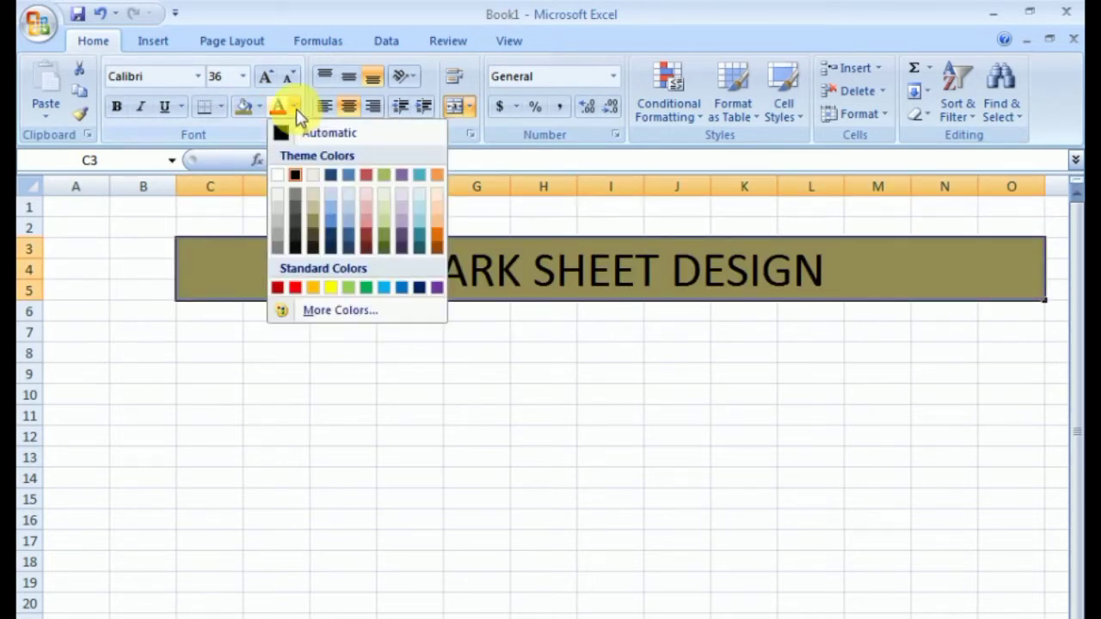
left_click(295, 288)
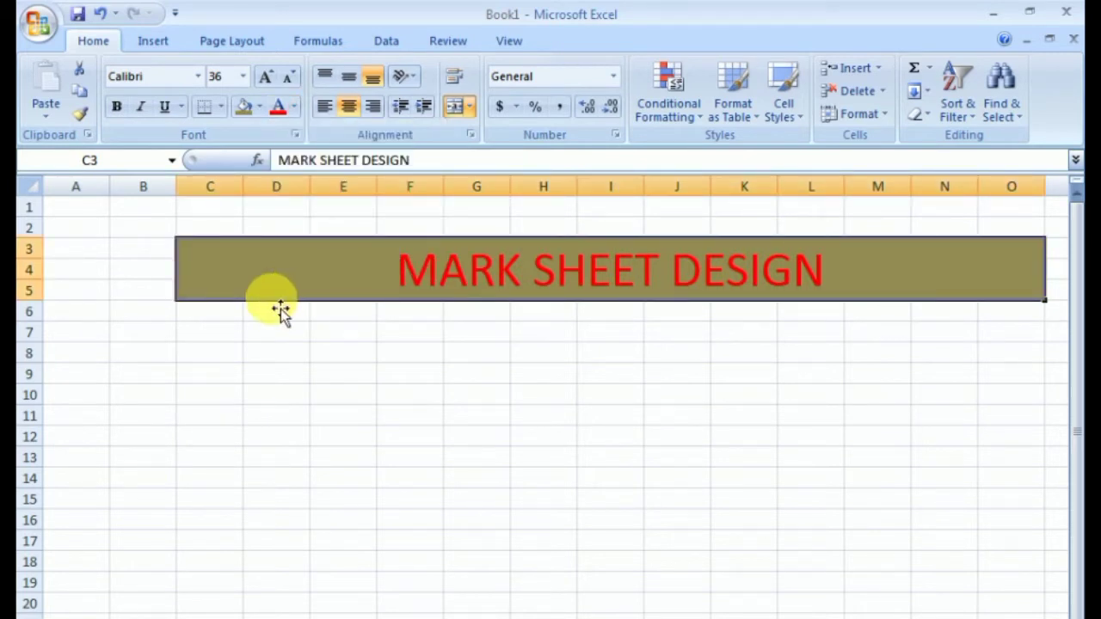
left_click(225, 340)
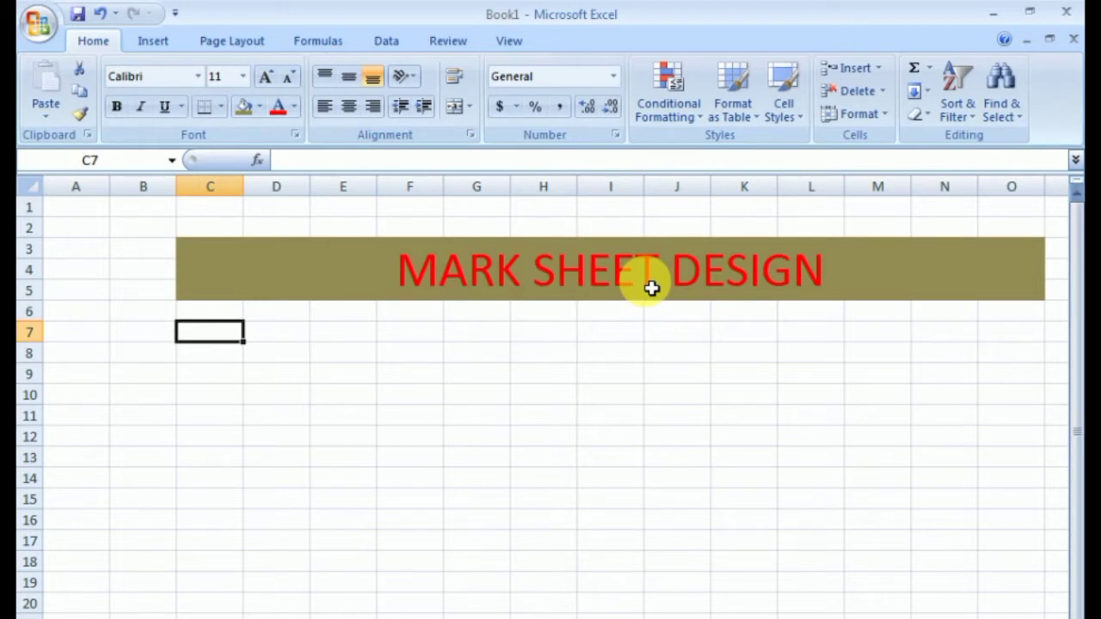
Step: Enter headings NAME, ROLL NO, HINDI and ENGLISH in C7:F7
type("NAM")
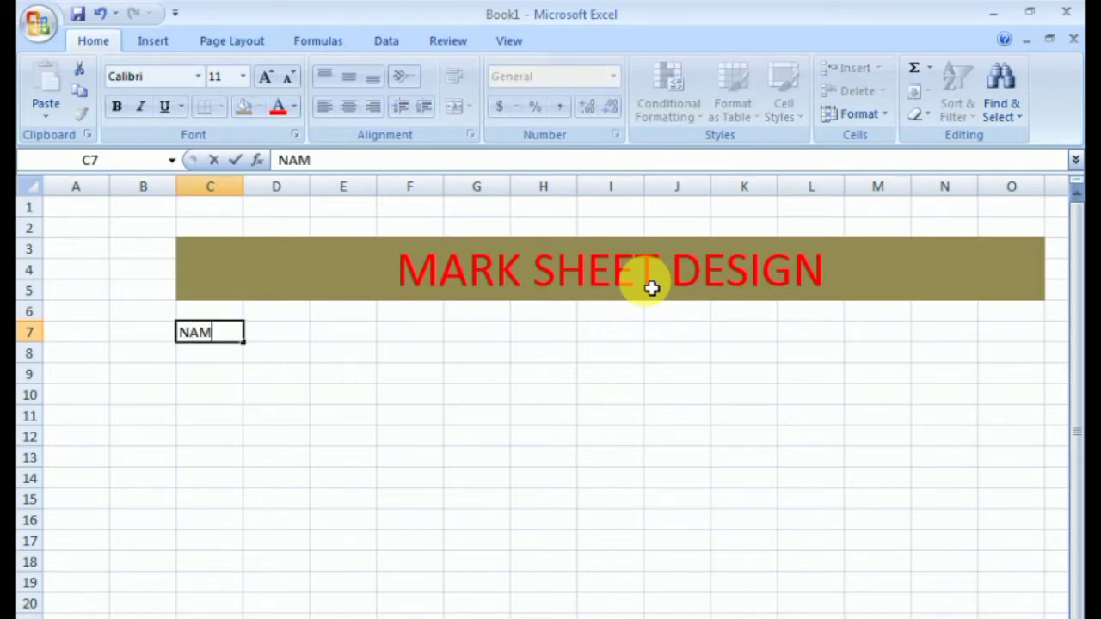
type("E")
key("Tab")
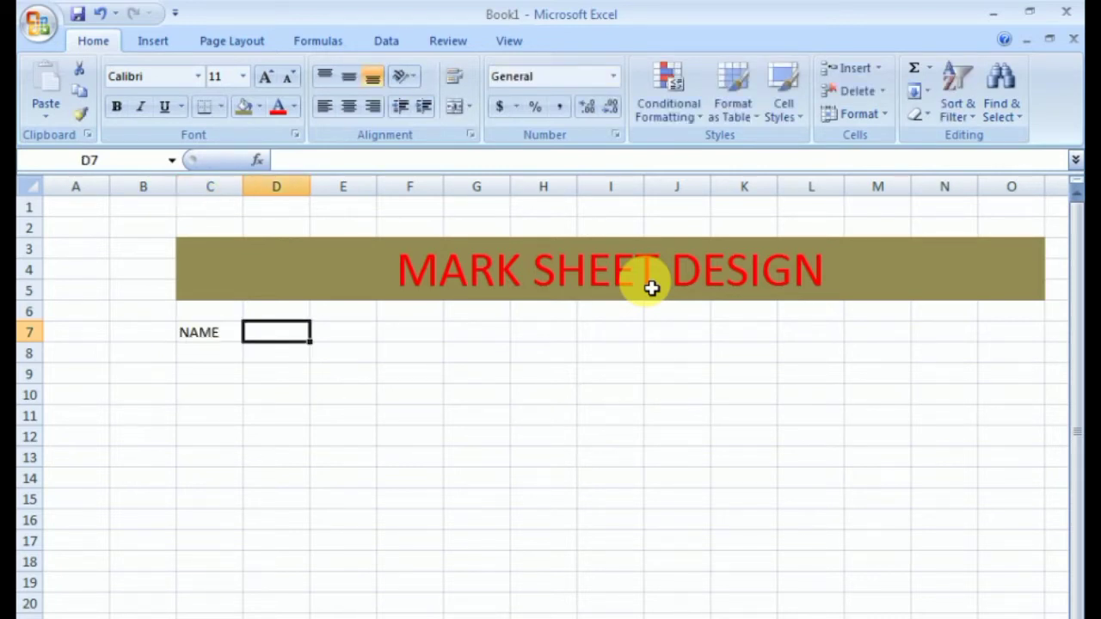
type("ROO")
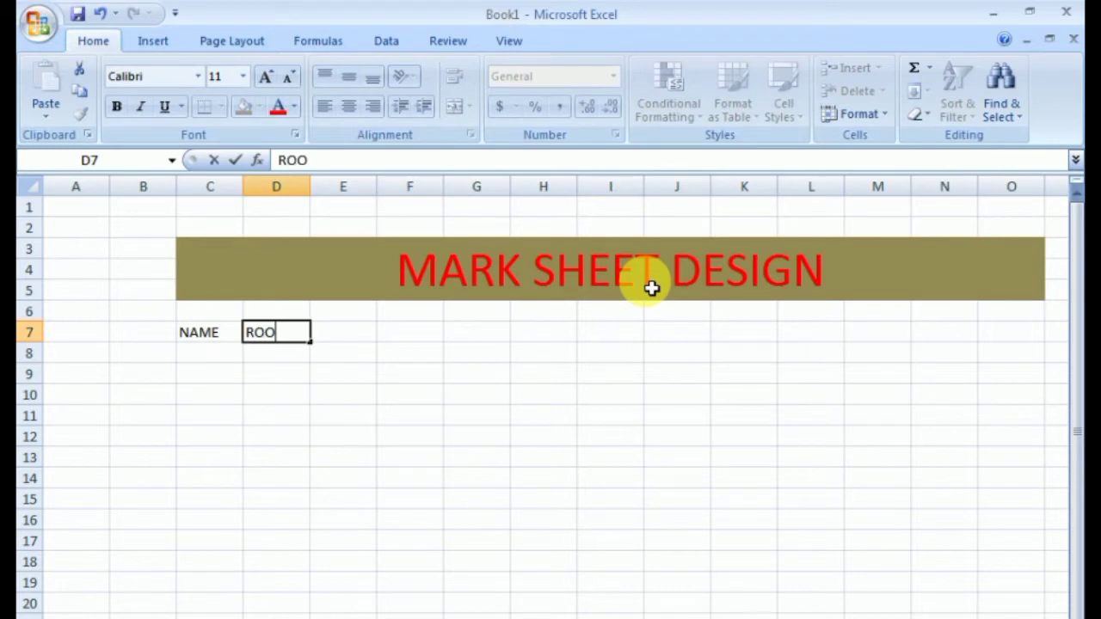
key("BackSpace")
type("LL ")
type("NO")
key("Tab")
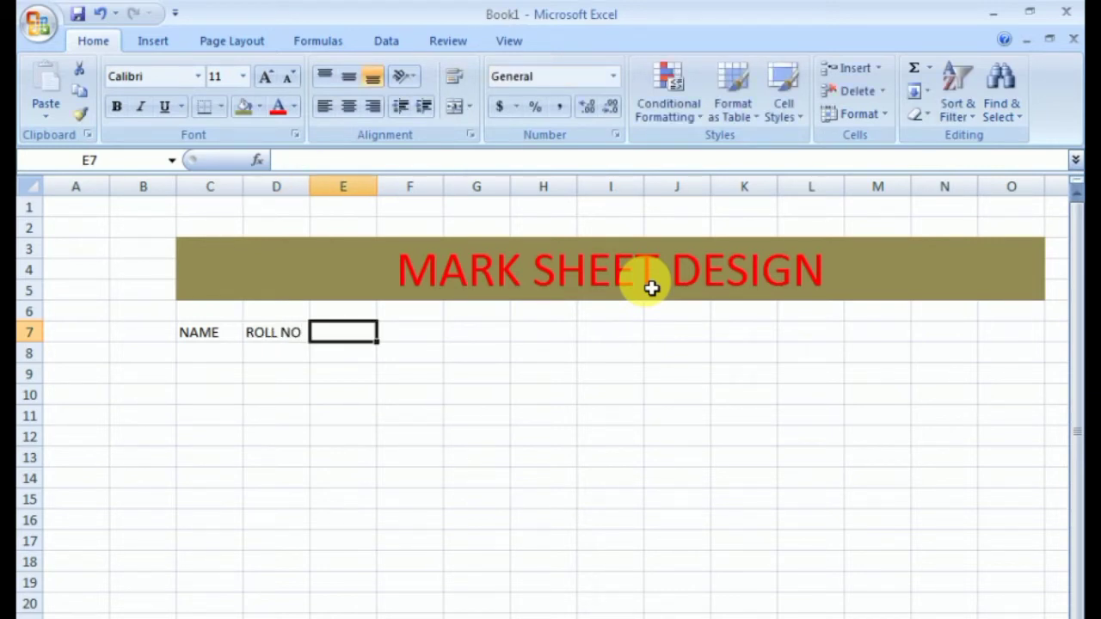
type("HINDI")
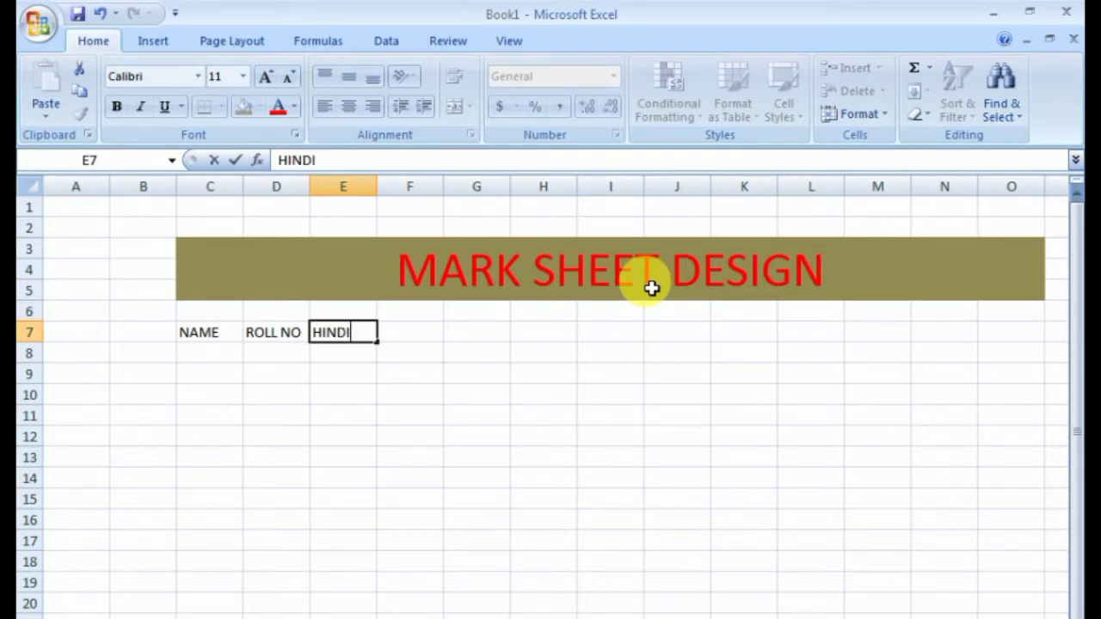
key("Tab")
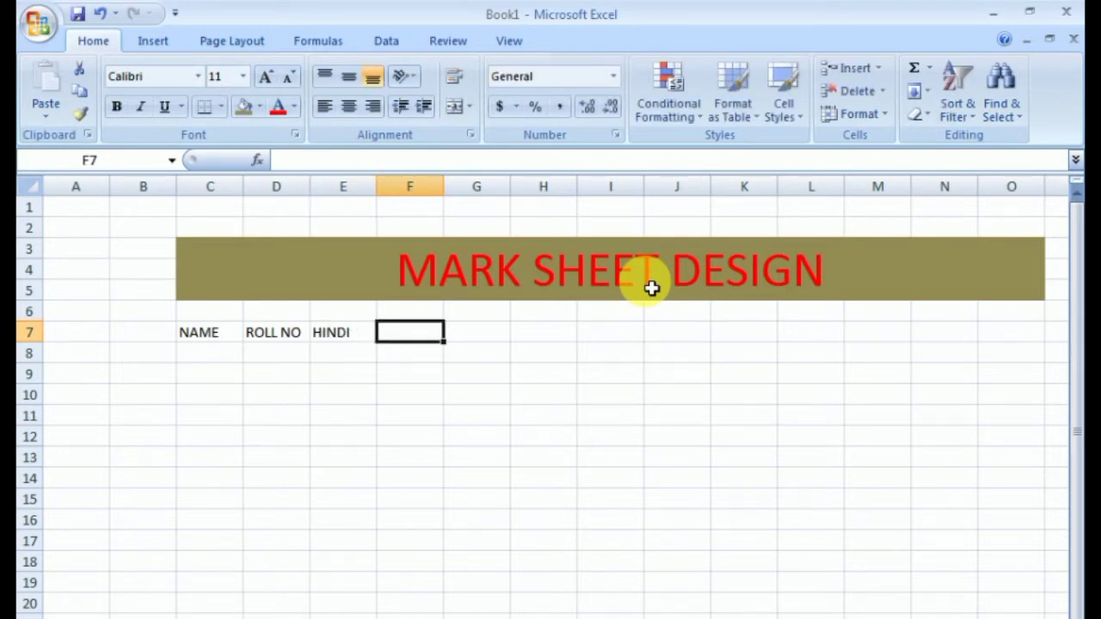
type("ENGLIS")
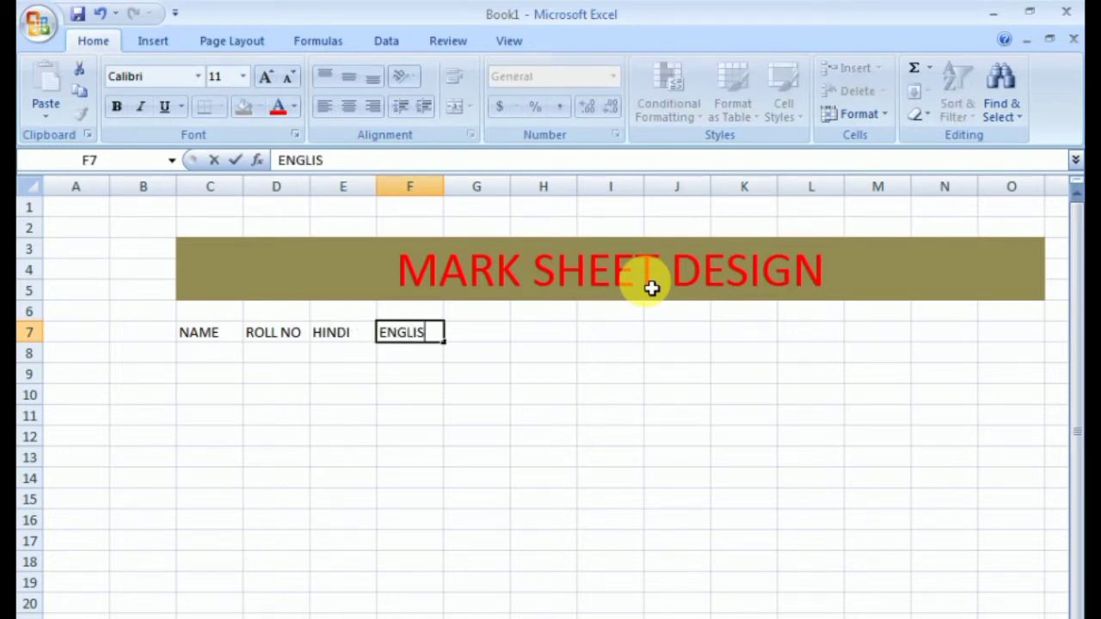
type("H")
key("Tab")
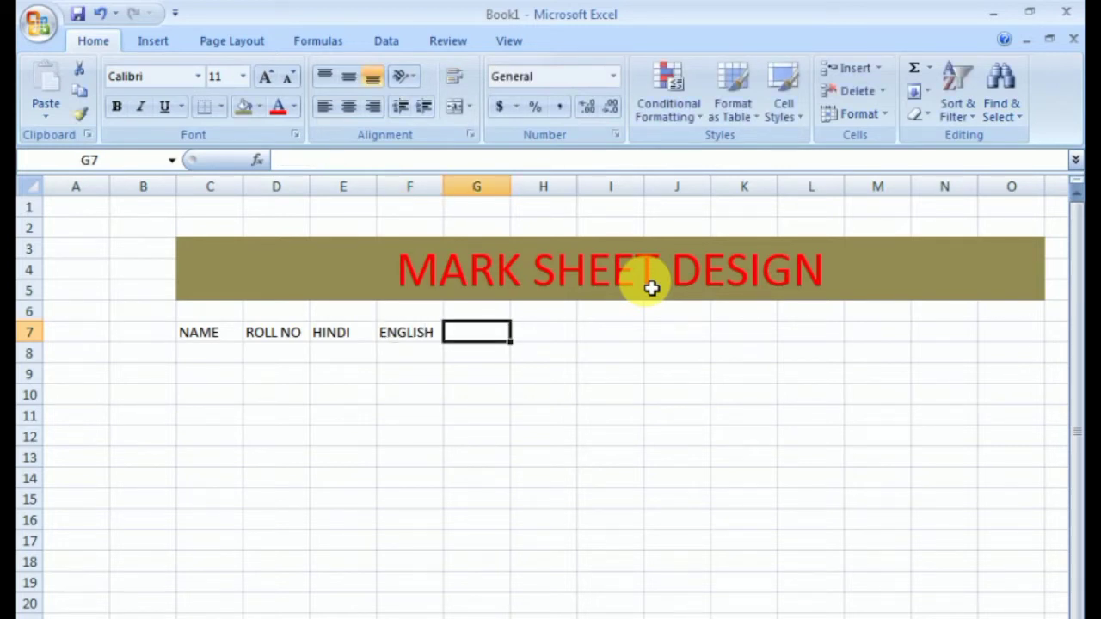
Step: Enter headings MATH, SCIENCE and CHEMISTRY in G7:I7
type("MAT")
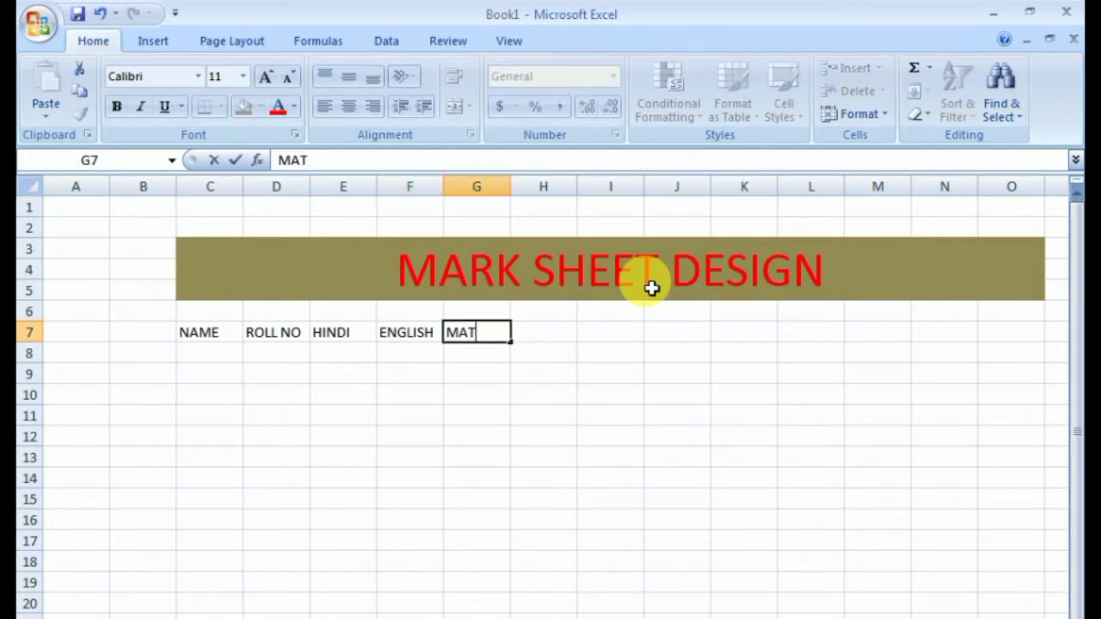
type("H")
key("Tab")
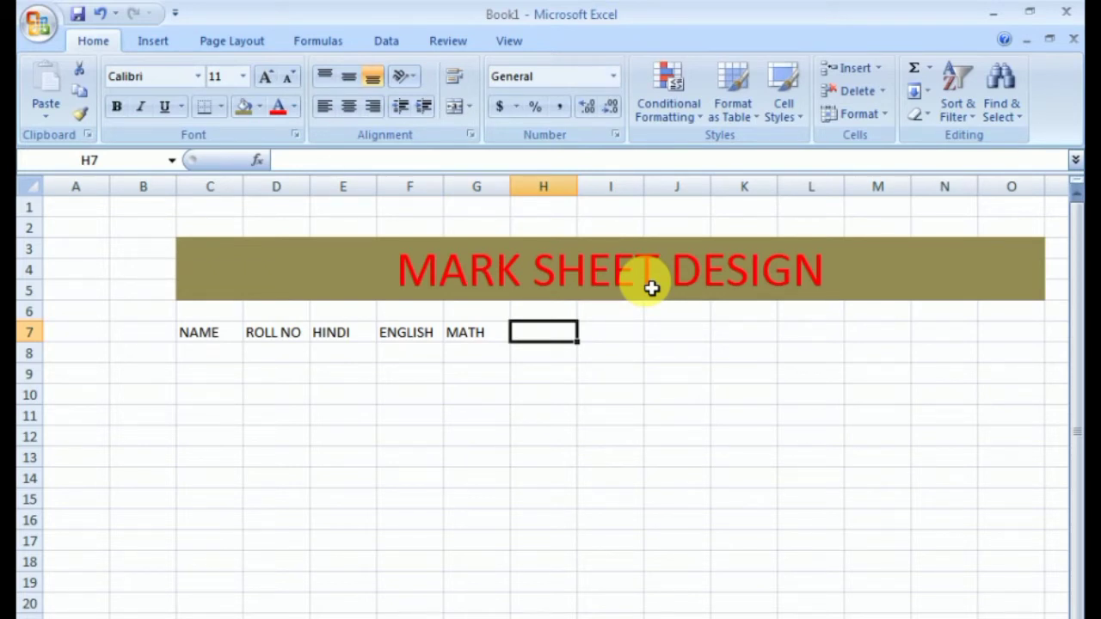
type("S")
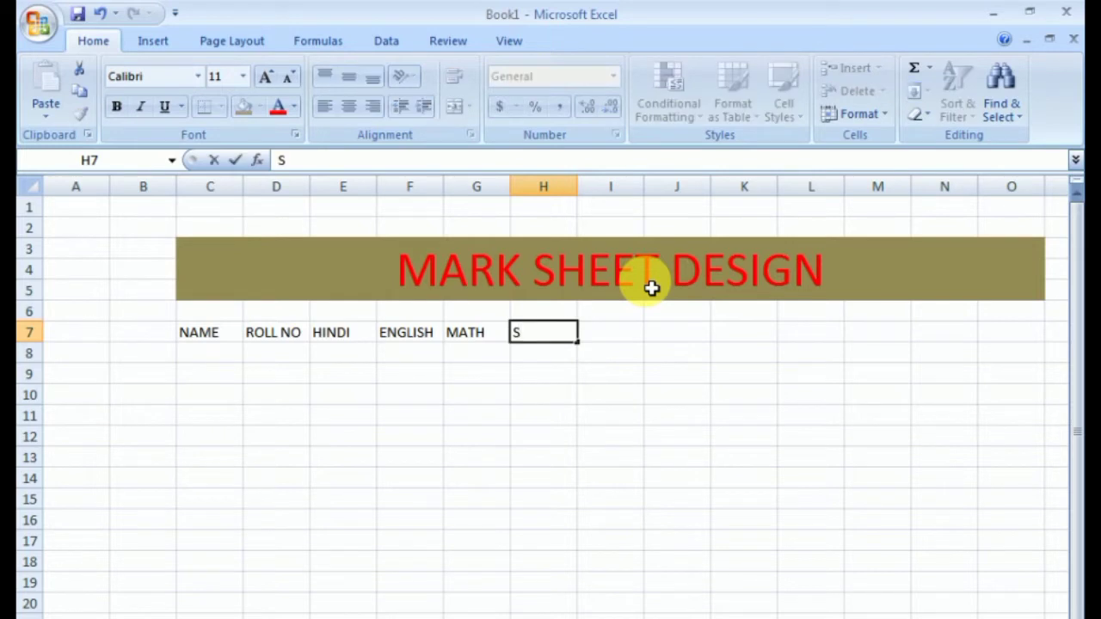
type("CIENC")
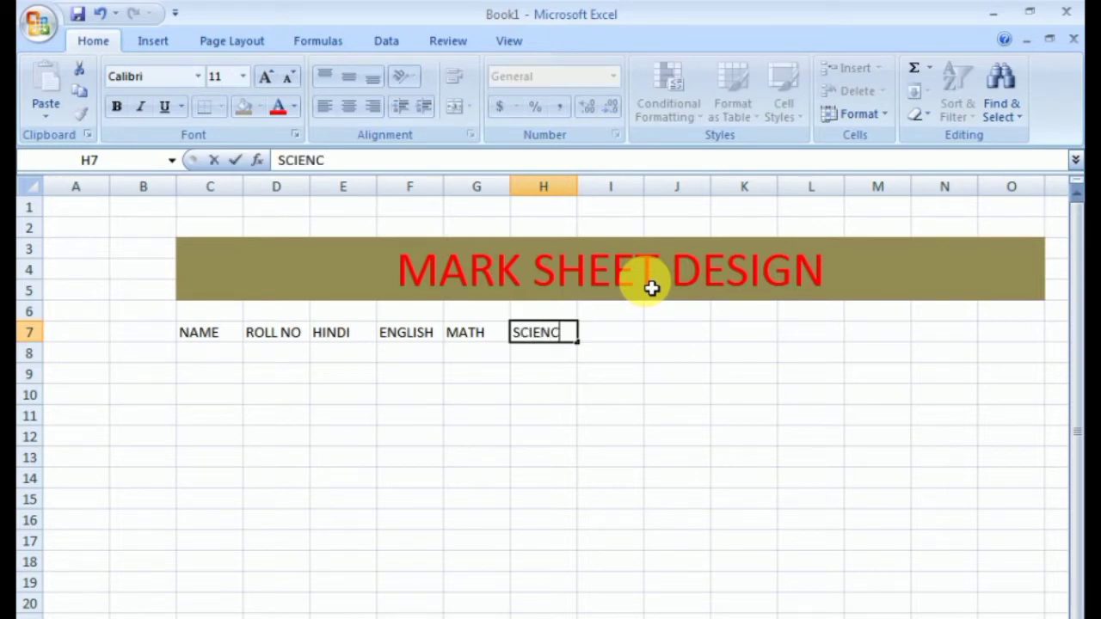
type("E")
key("Tab")
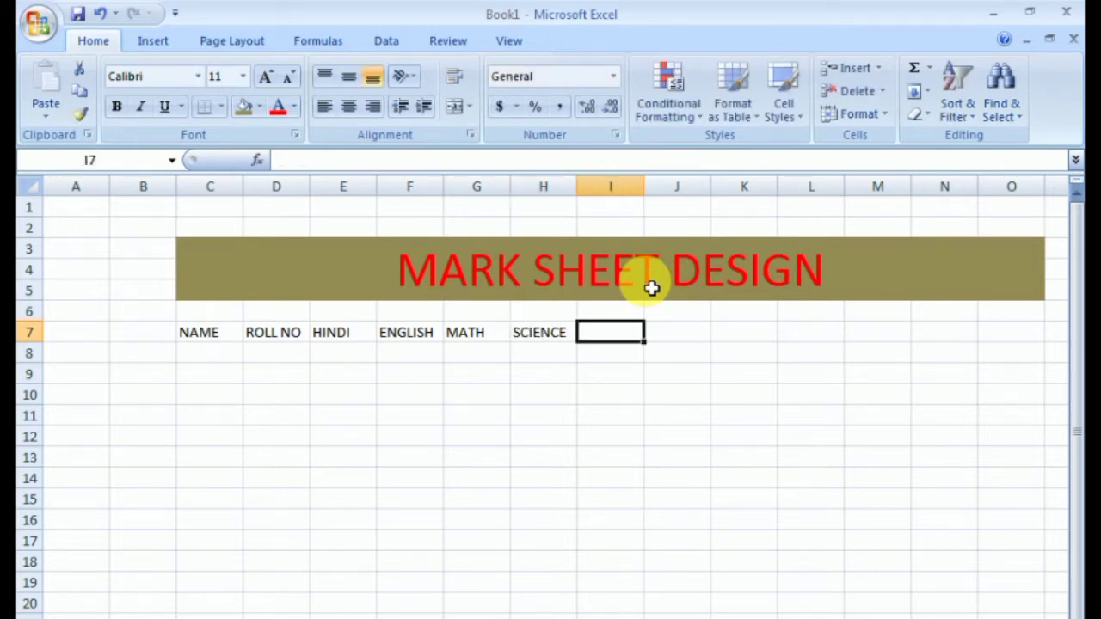
type("CHE")
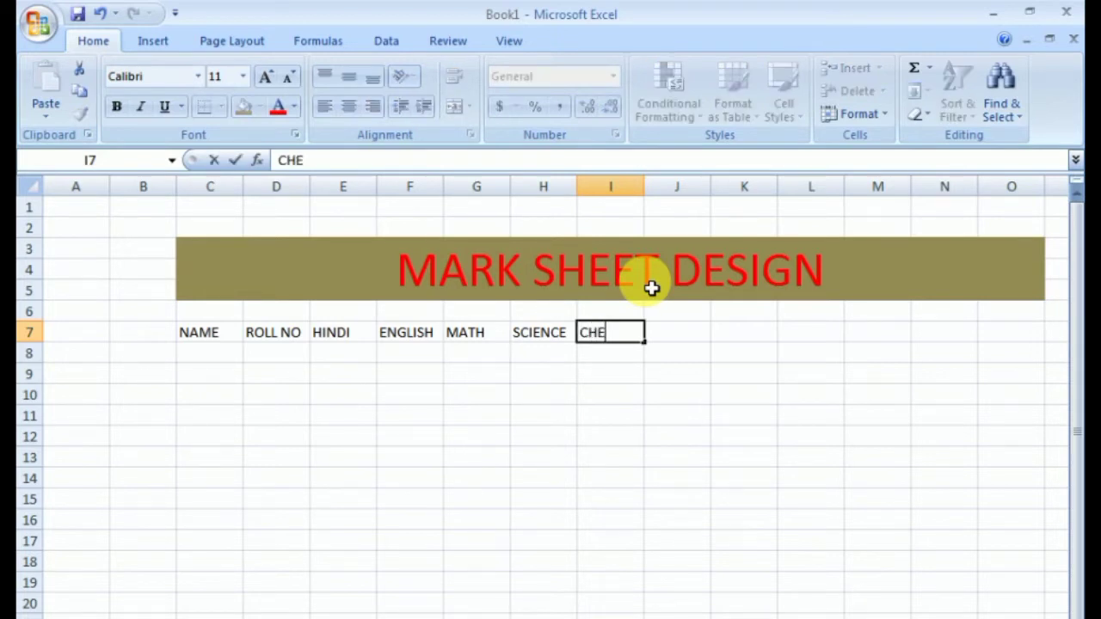
type("MI")
type("STRY")
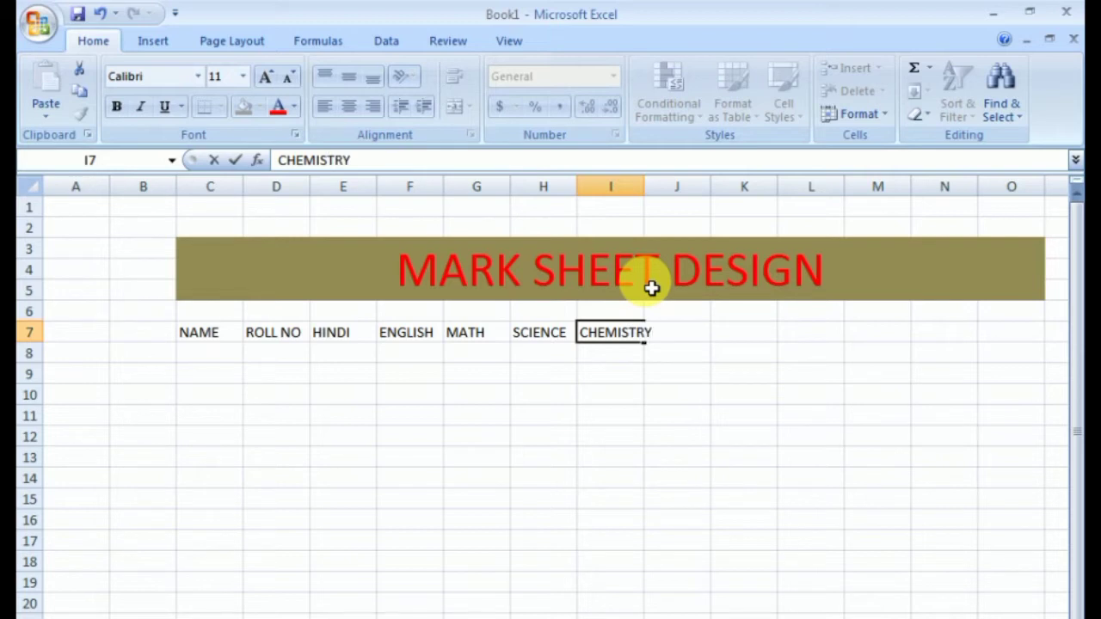
key("Tab")
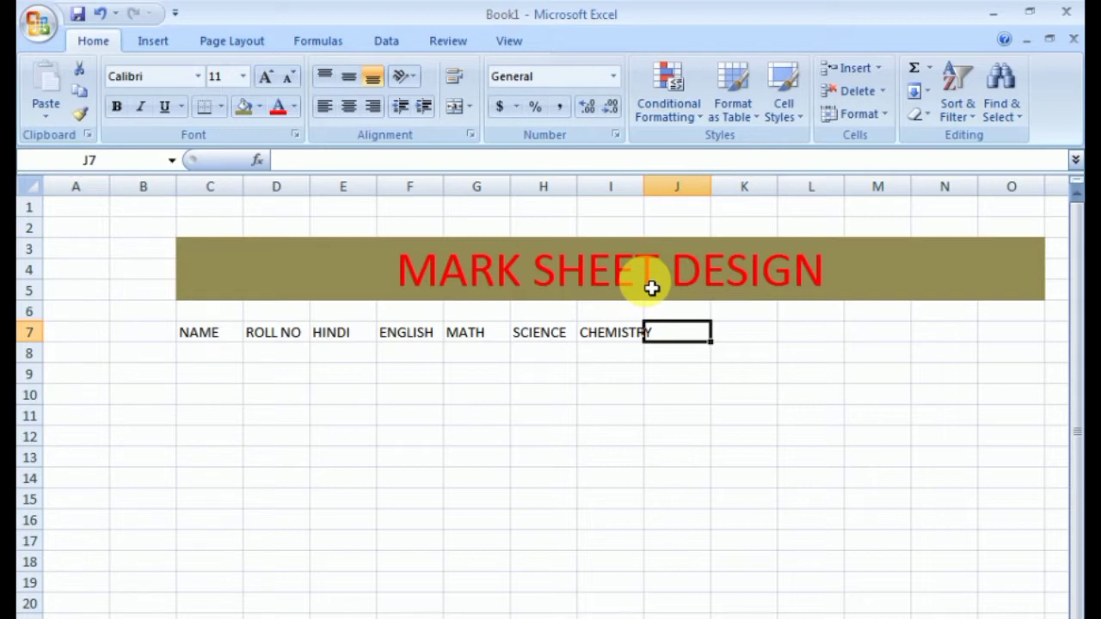
Step: Enter headings TOTAL NO., PERCENTAGE, GRAD, MAX and MIN in J7:N7
type("T")
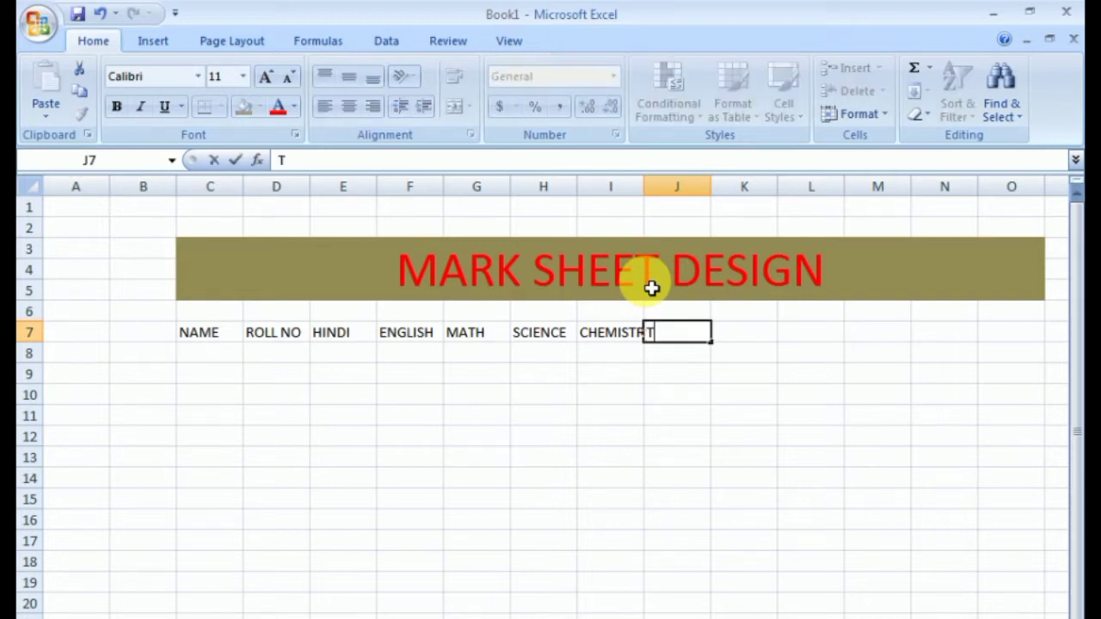
type("OTAL")
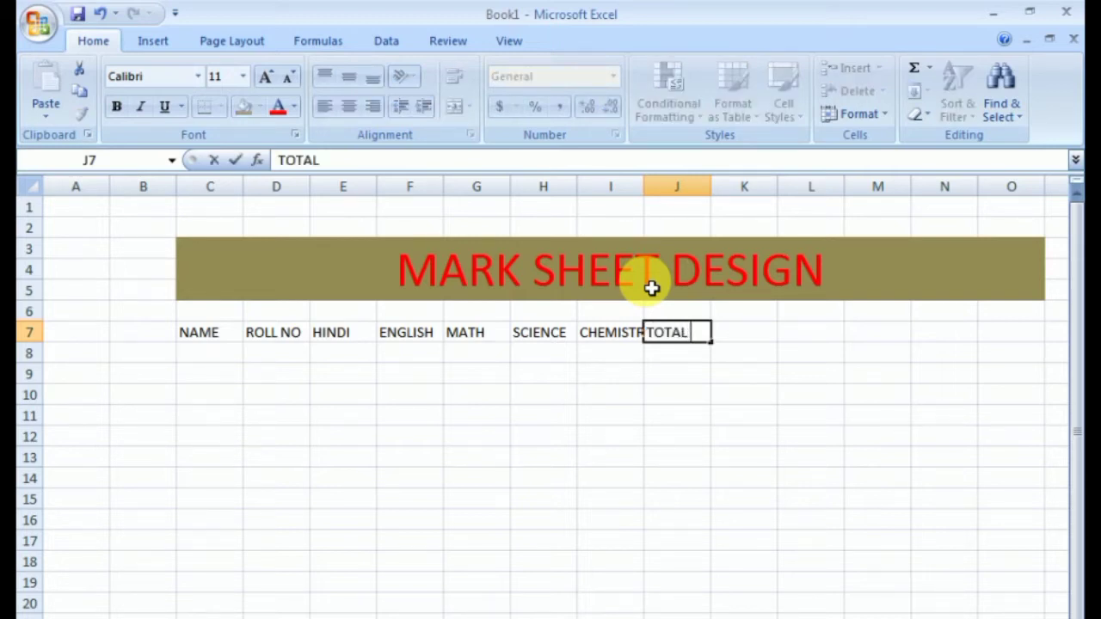
type(" NO.")
key("Tab")
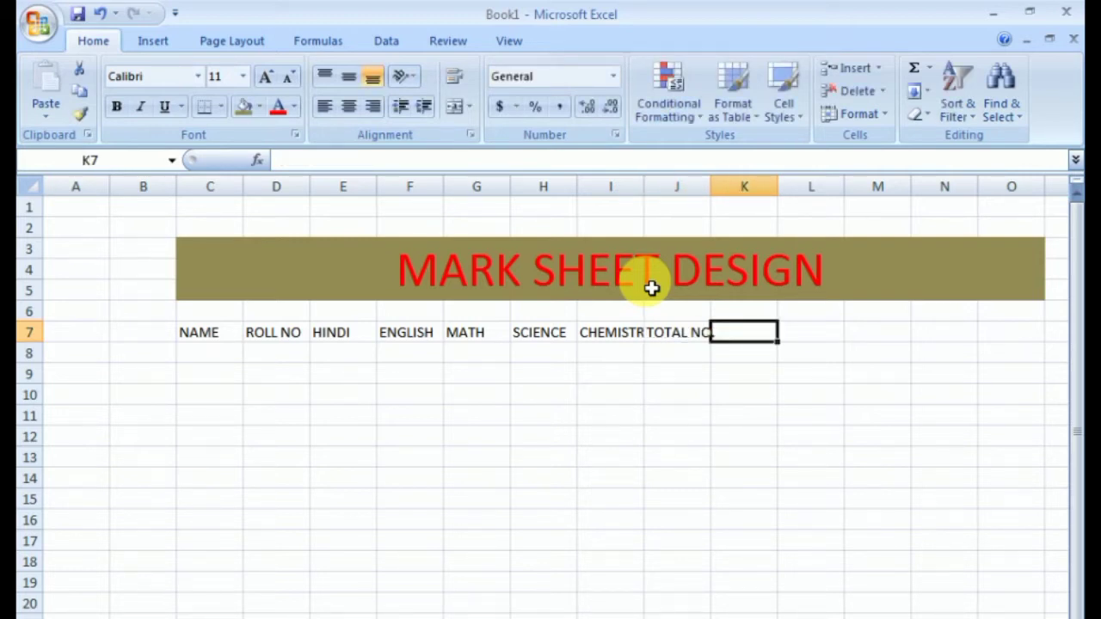
type("P")
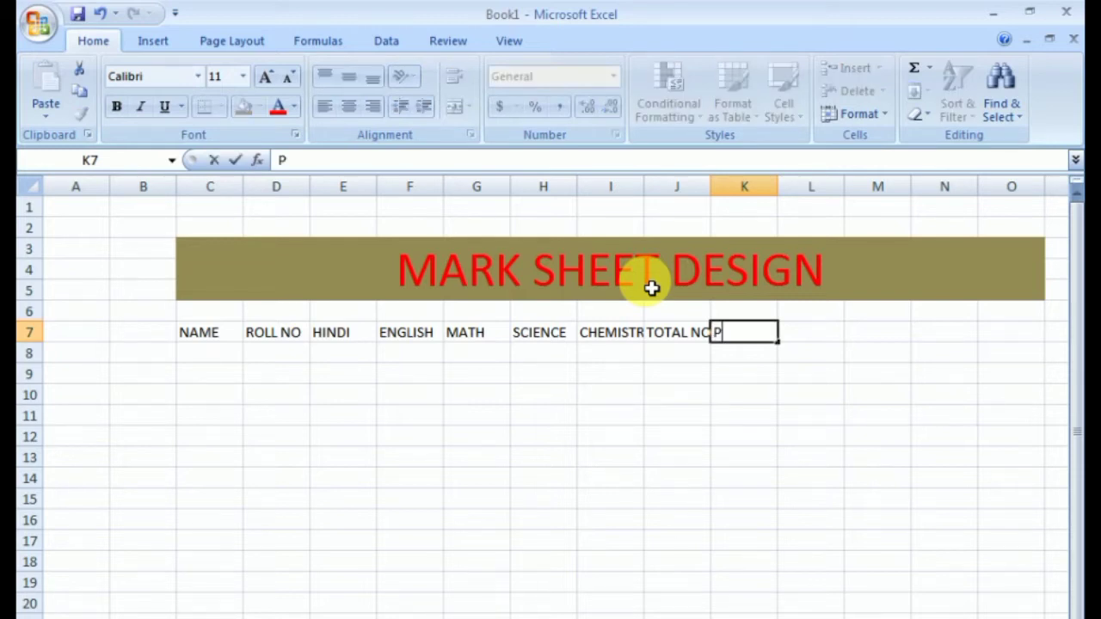
type("ERCEN")
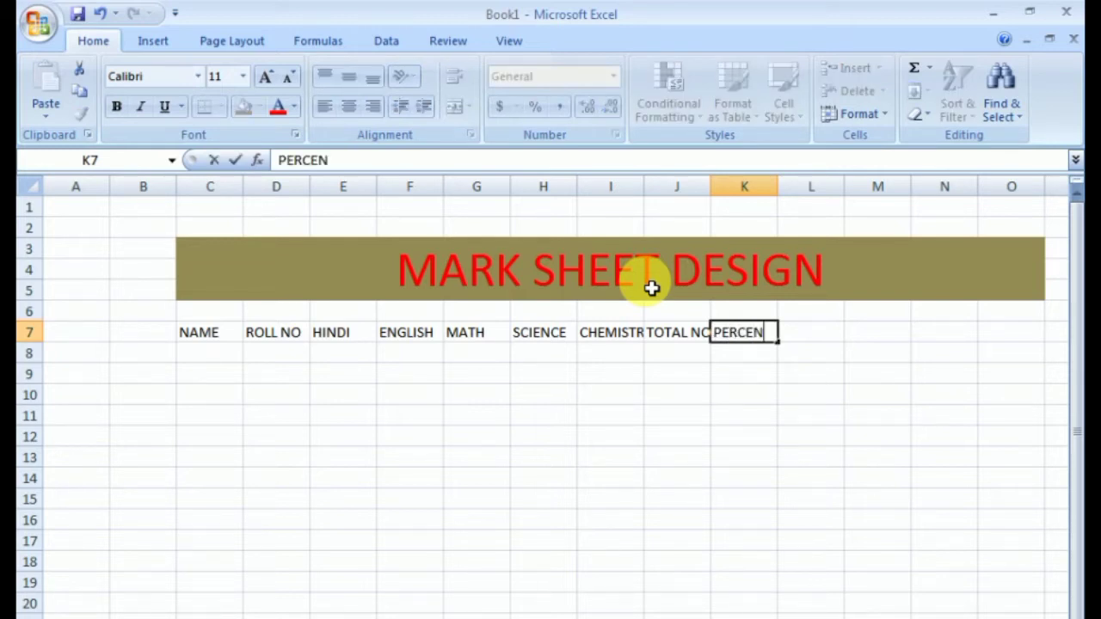
type("TAGE")
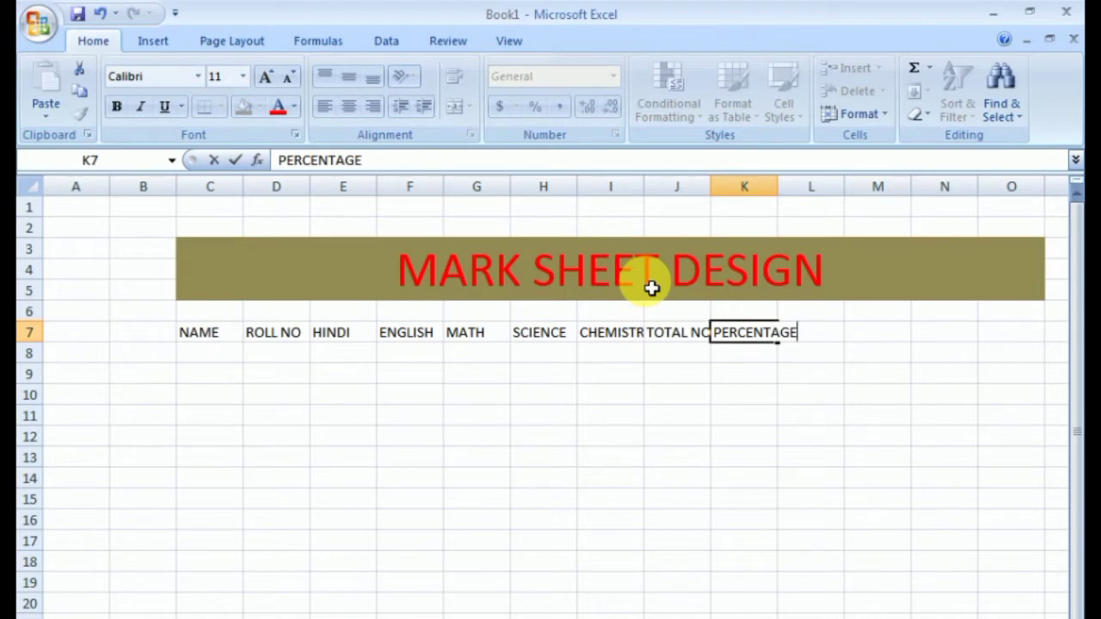
key("Tab")
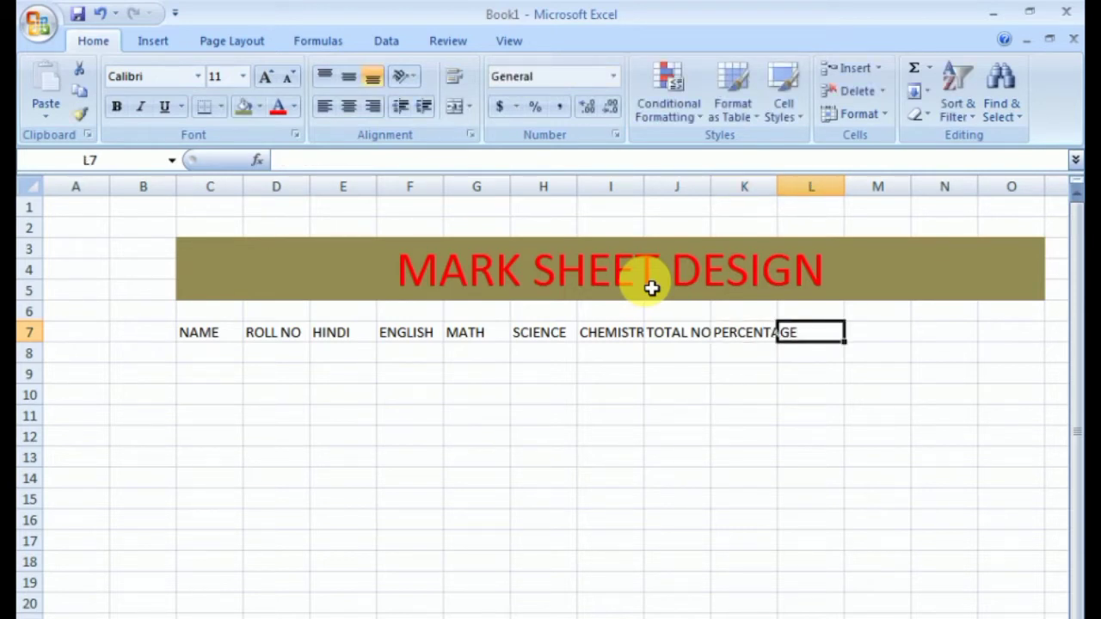
type("GRA")
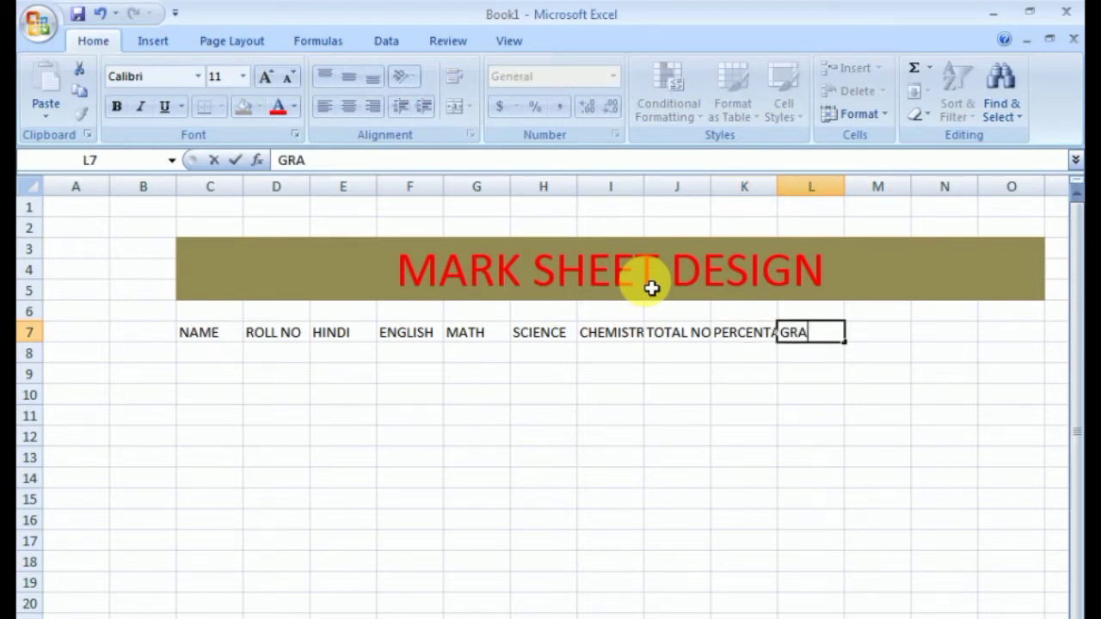
type("D")
key("Tab")
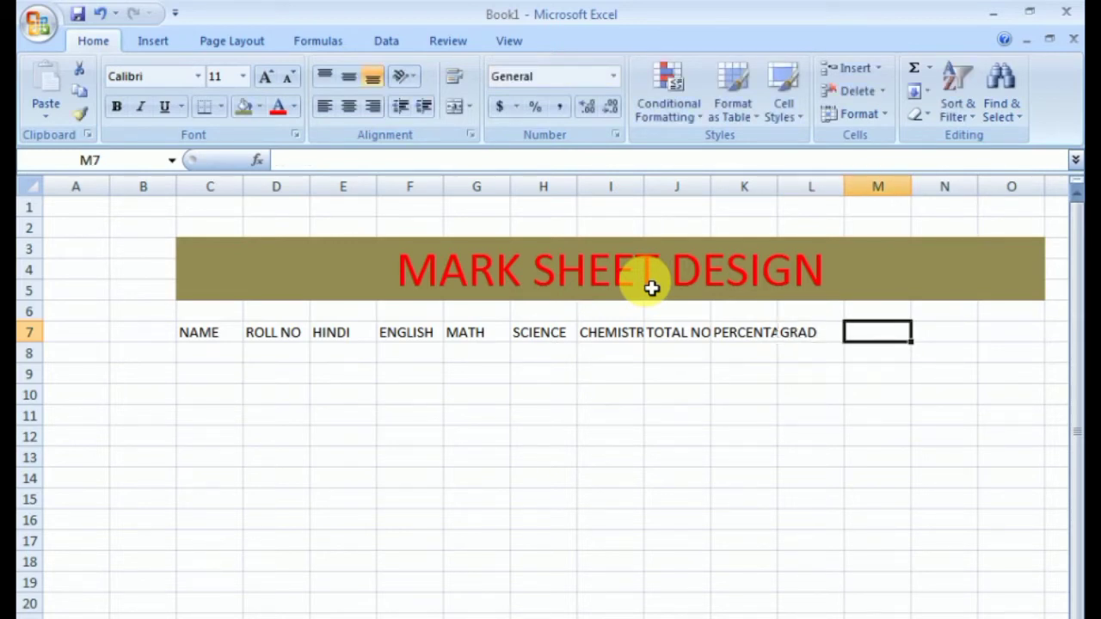
type("MAX")
key("Tab")
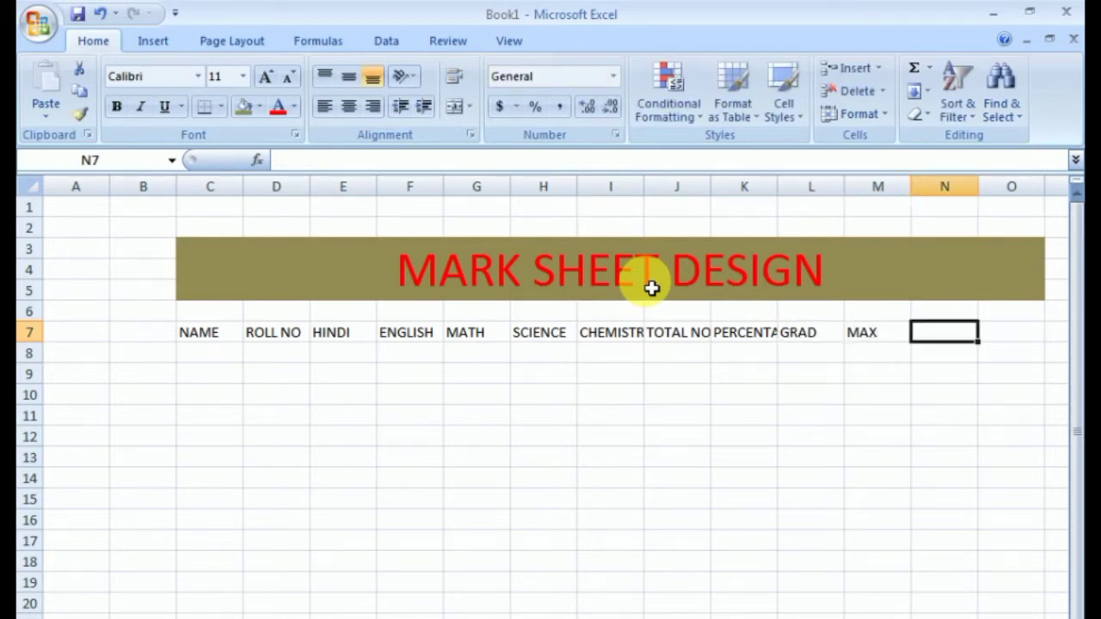
type("MI")
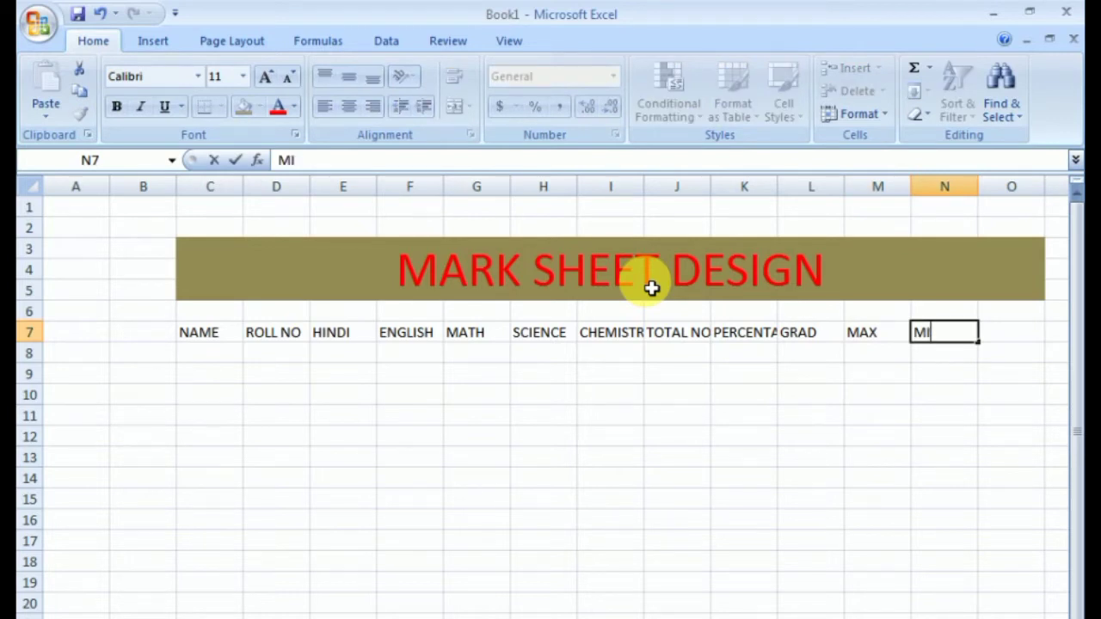
type("N")
key("Tab")
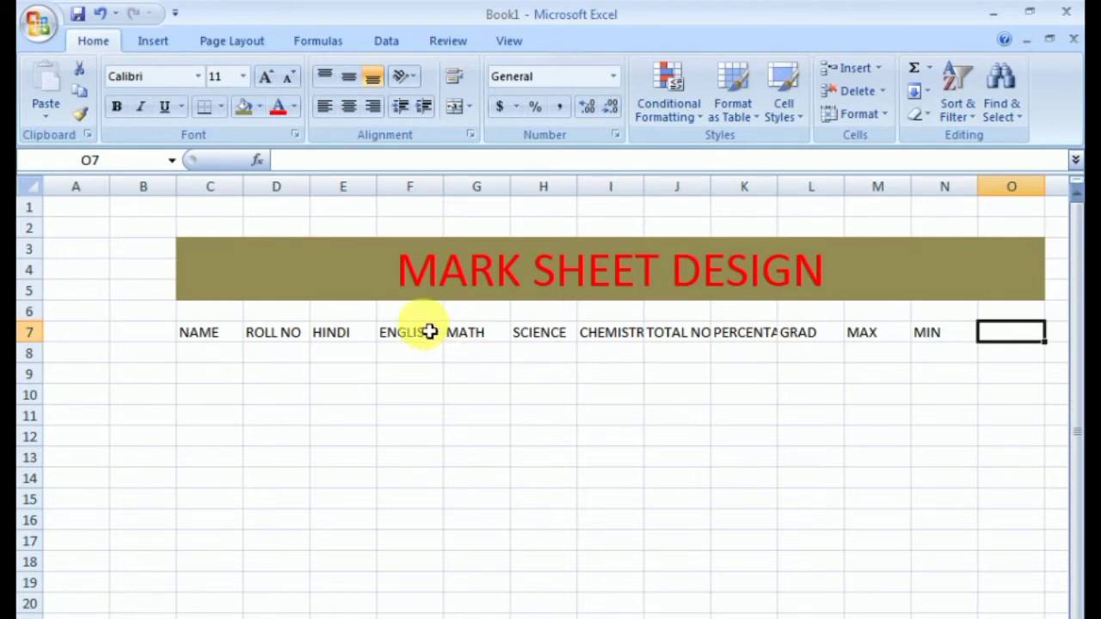
Step: Widen columns I and K so CHEMISTRY and PERCENTAGE fit, and select C7:N14
left_click_drag(644, 187, 740, 195)
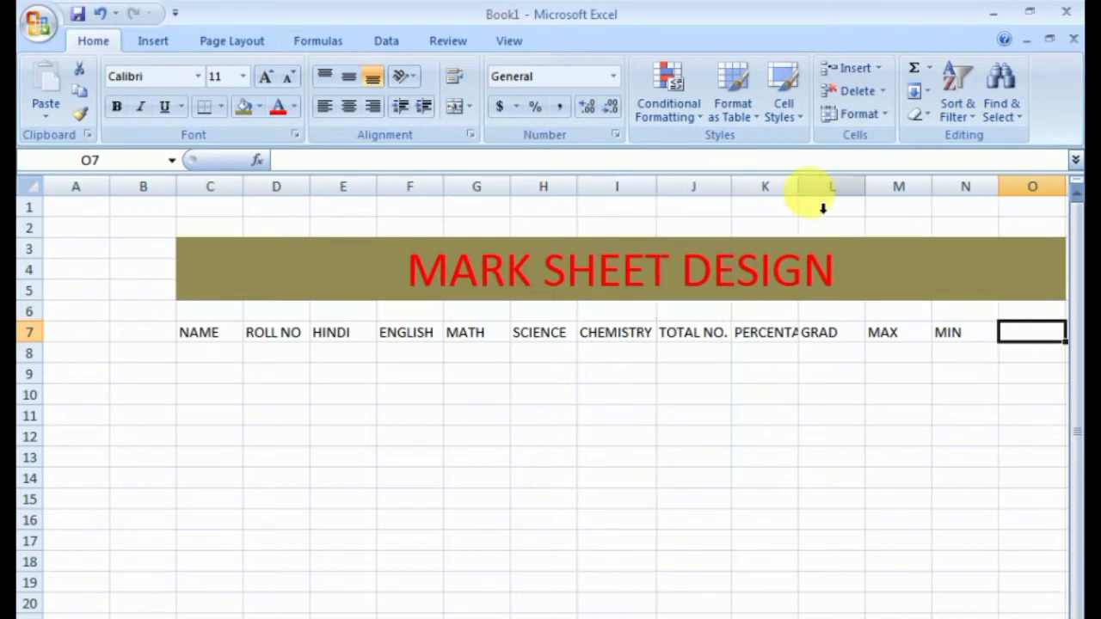
left_click_drag(811, 197, 836, 201)
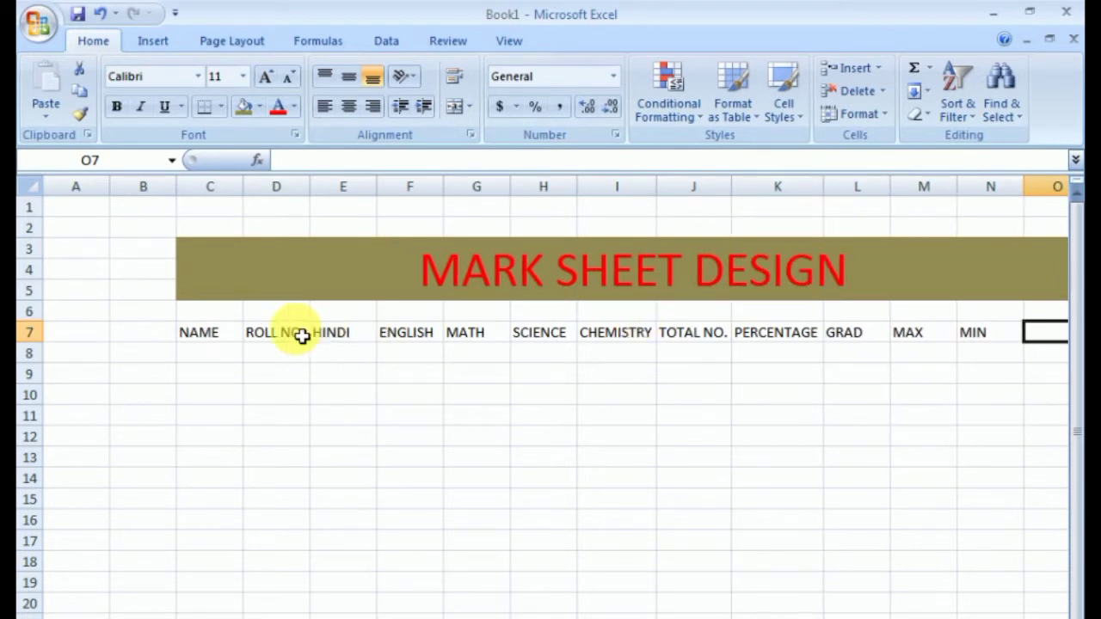
left_click(242, 333)
mouse_move(244, 334)
left_mouse_down()
mouse_move(959, 382)
mouse_move(976, 480)
left_mouse_up()
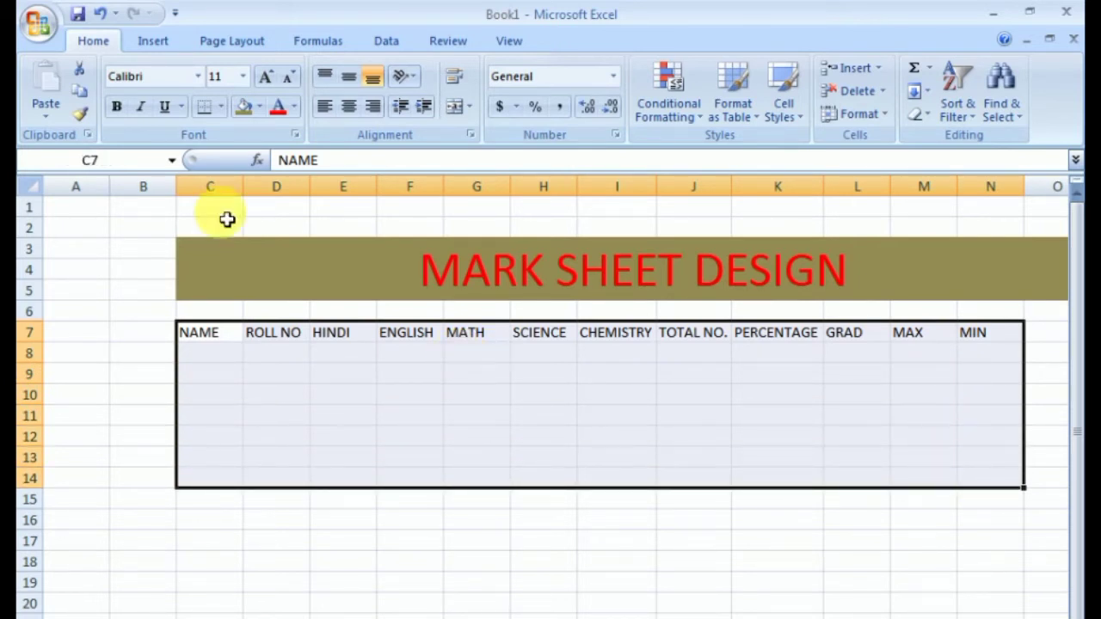
Step: Apply All Borders to the mark table C7:N14
left_click(216, 107)
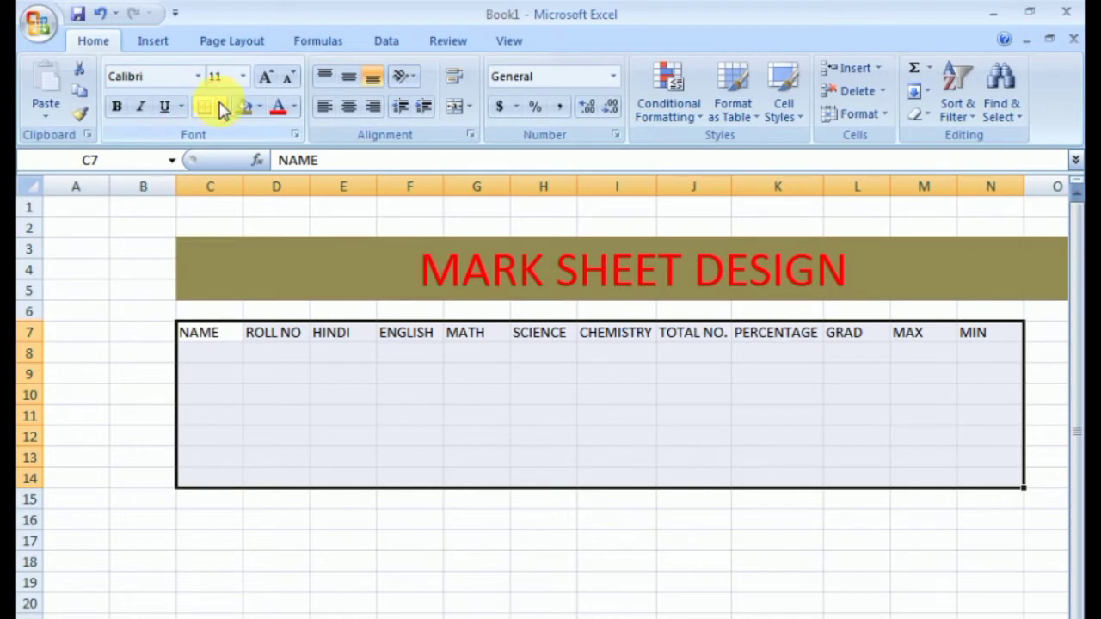
left_click(223, 109)
left_click(225, 110)
left_click(225, 110)
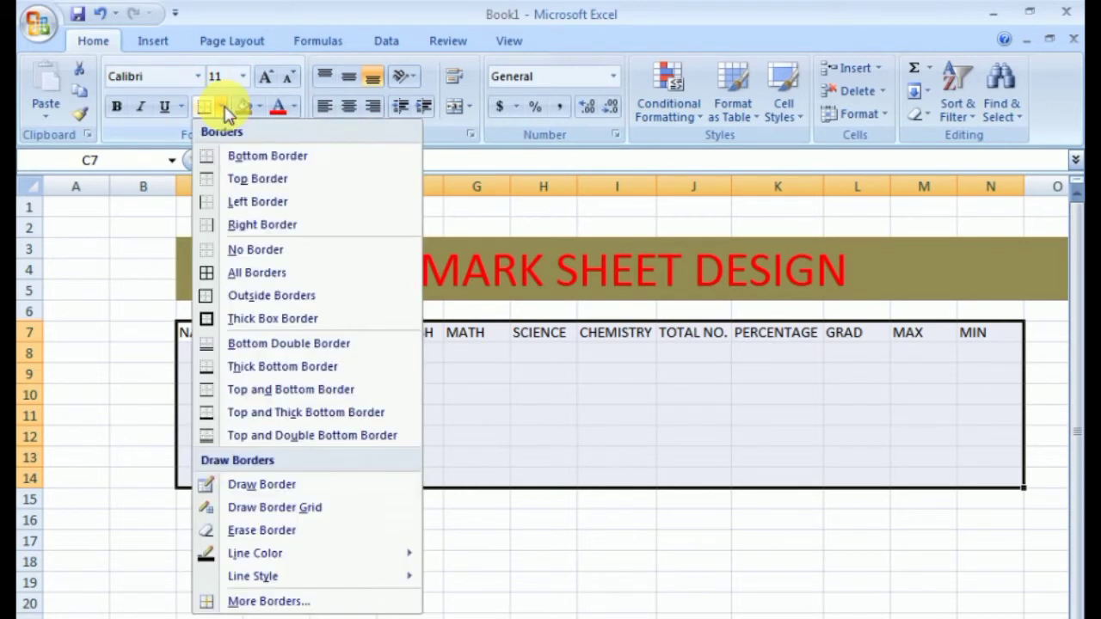
left_click(249, 280)
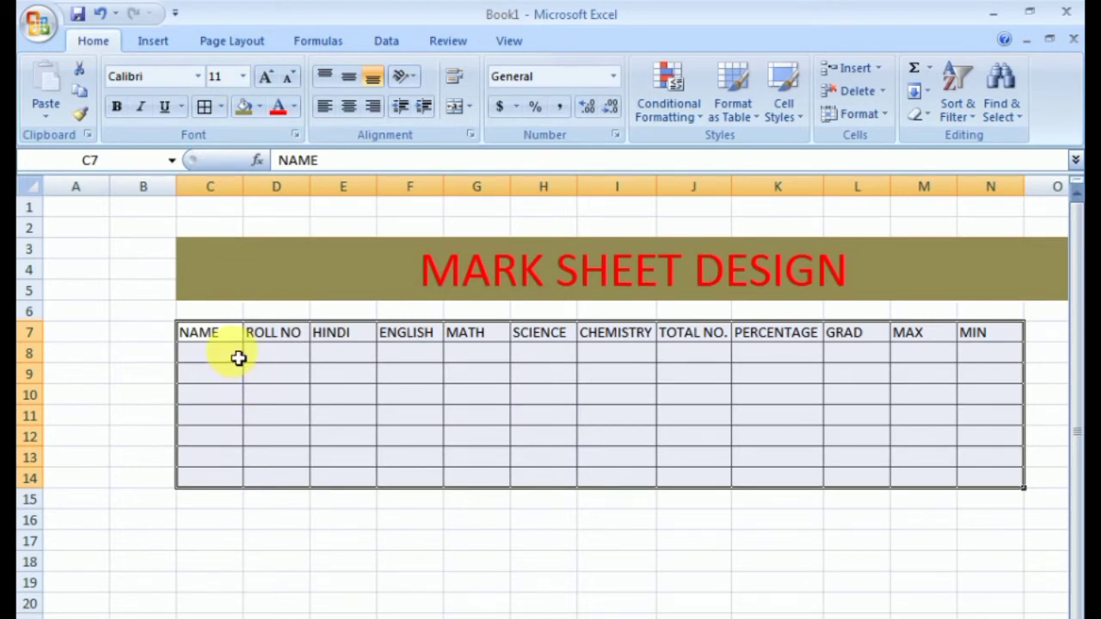
double_click(226, 359)
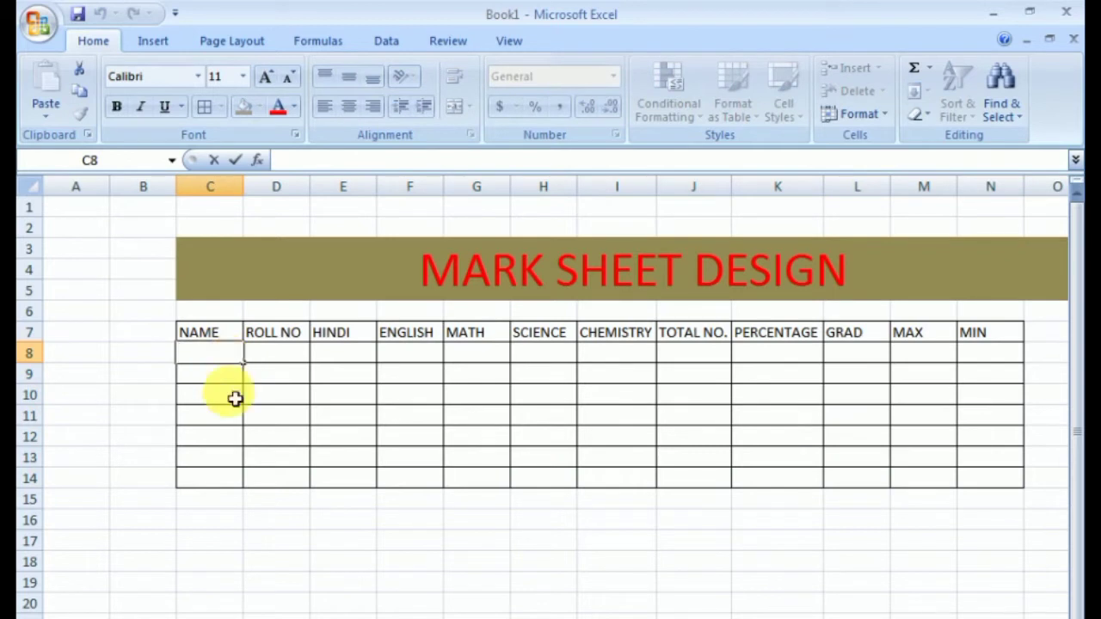
Step: Enter the first four student names in C8:C11
left_click(234, 398)
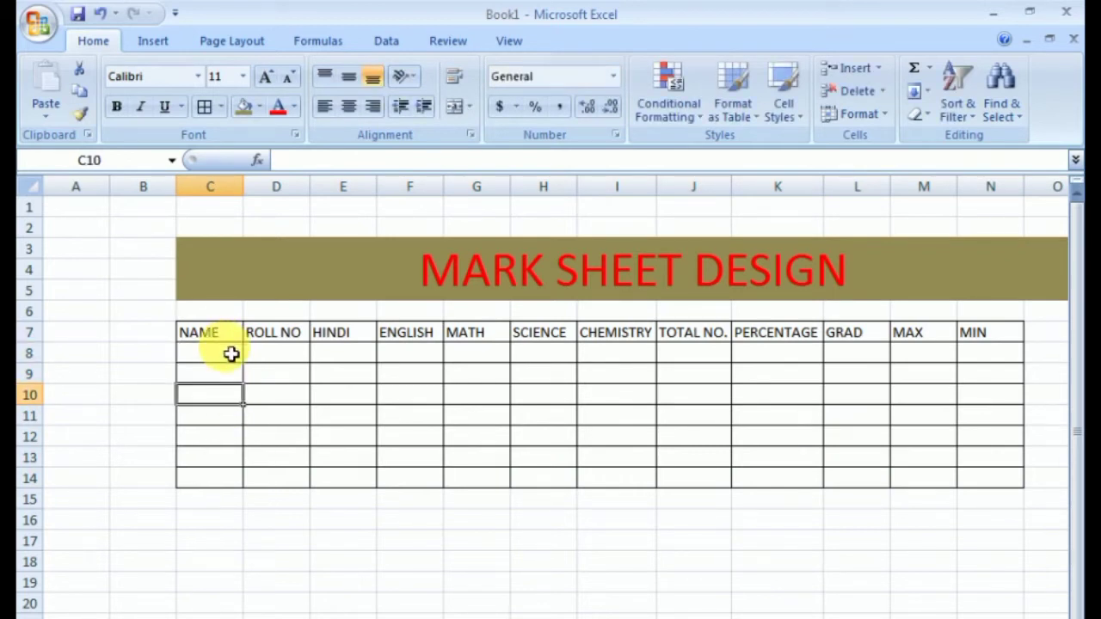
left_click(231, 360)
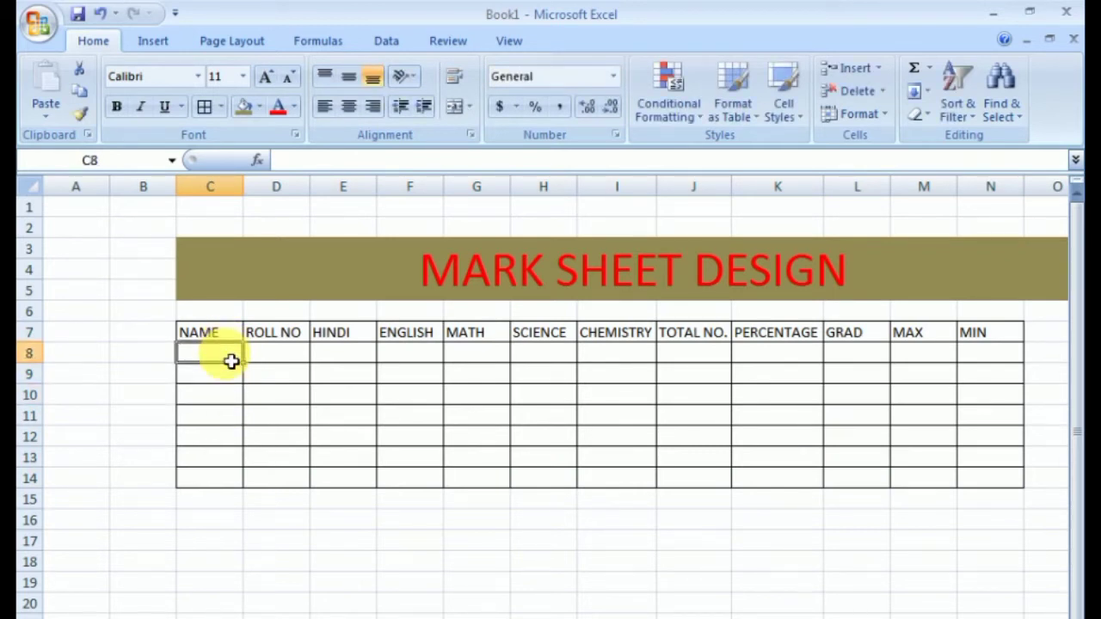
type("ANITA")
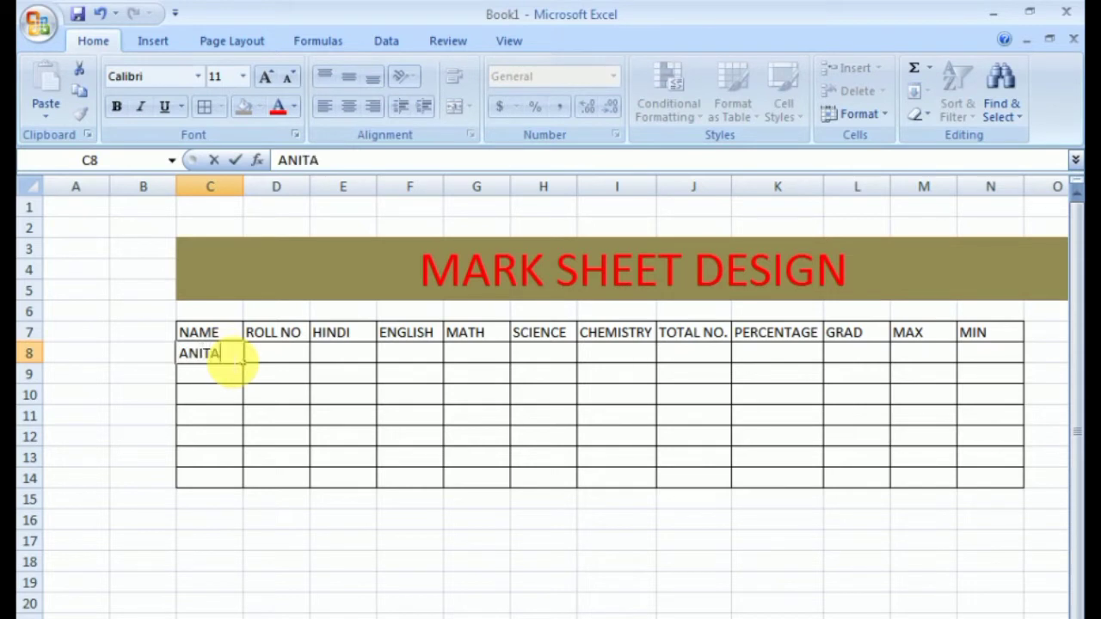
key("Return")
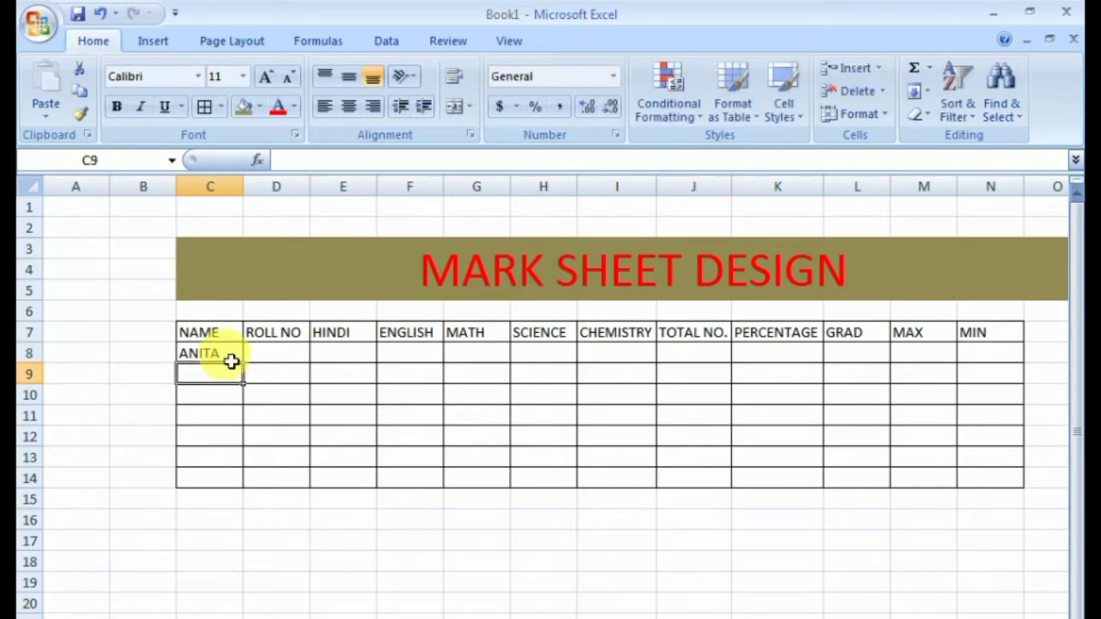
type("MAN")
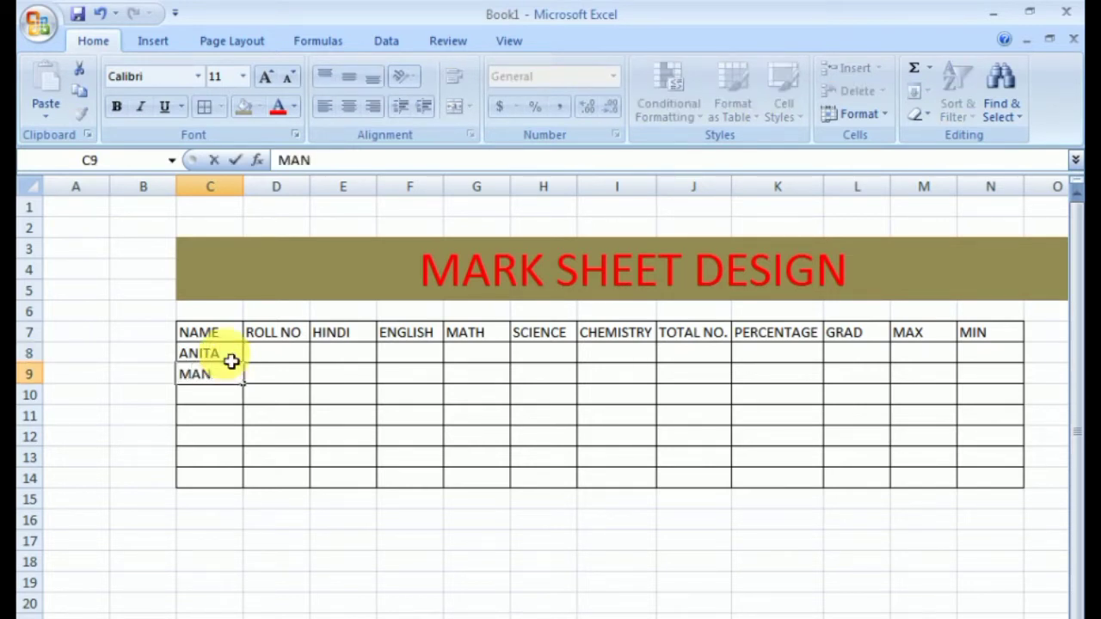
type("ISH")
key("Return")
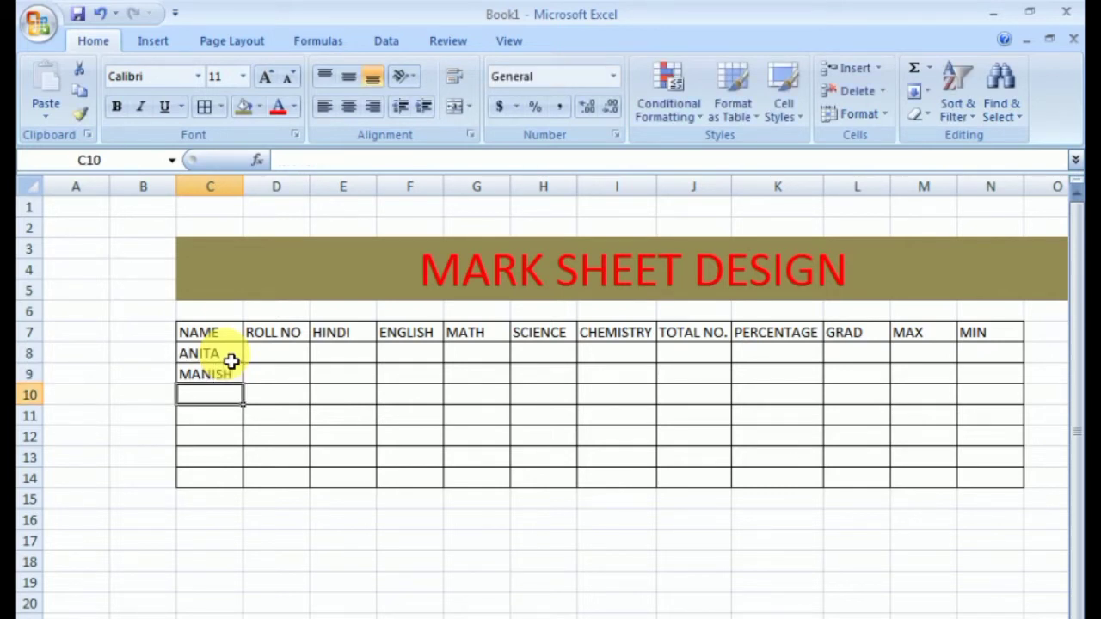
type("AJAY")
key("Return")
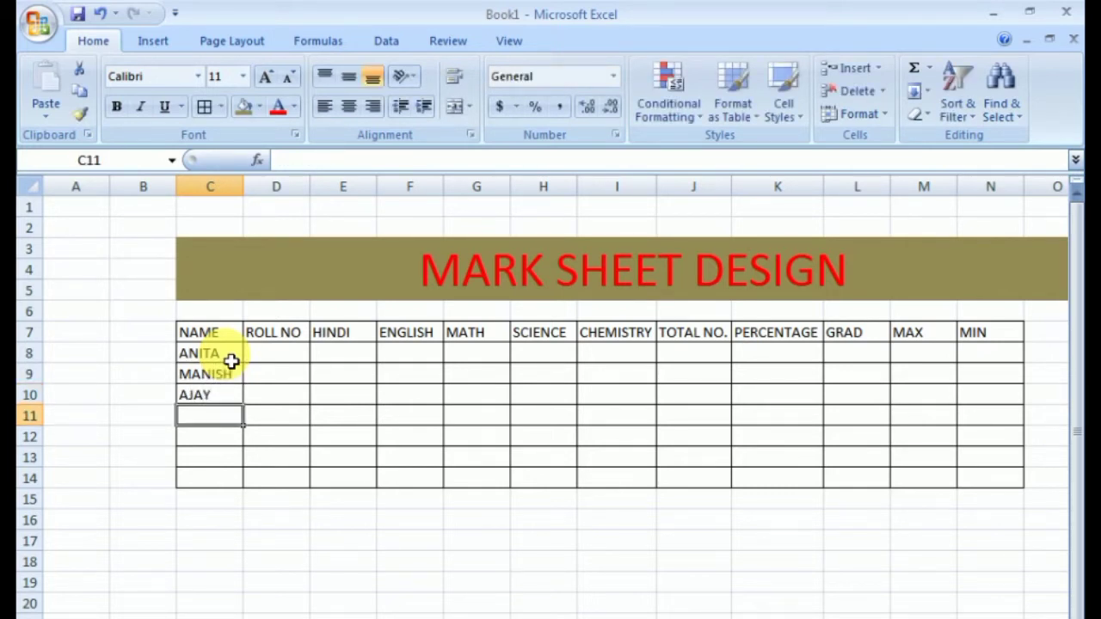
type("NEHA")
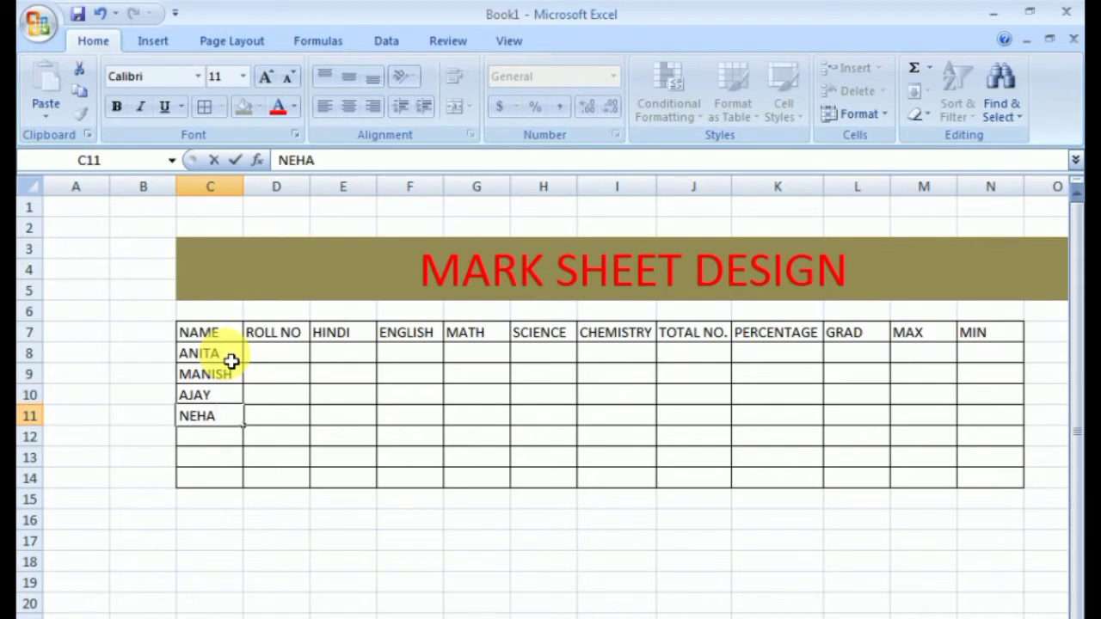
key("Return")
Step: Enter the remaining three student names in C12:C14
type("ALO")
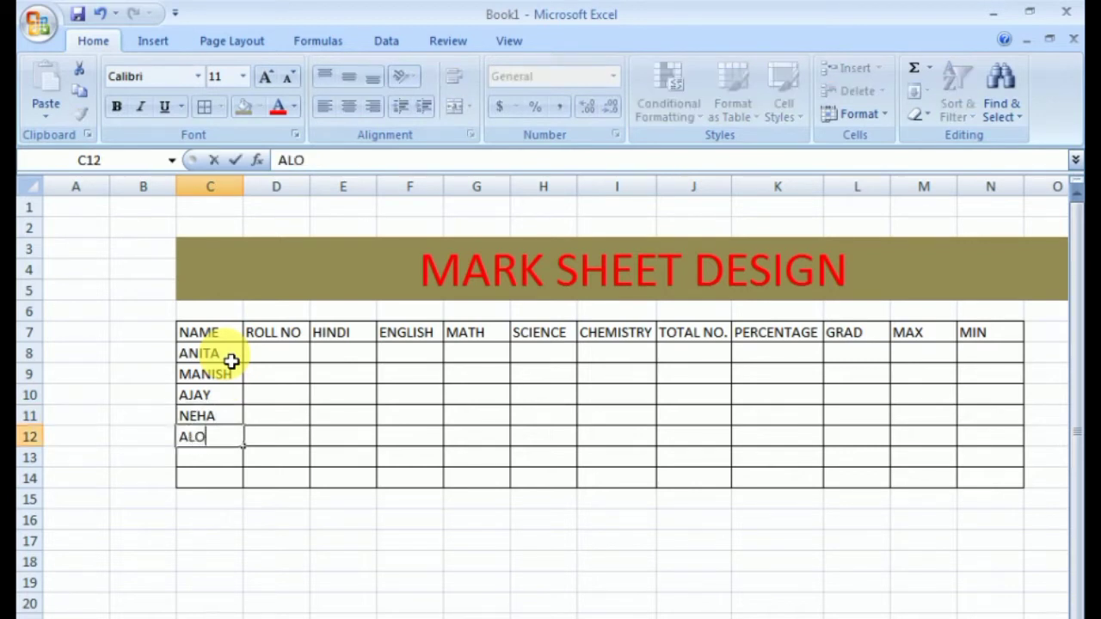
type("K")
key("Return")
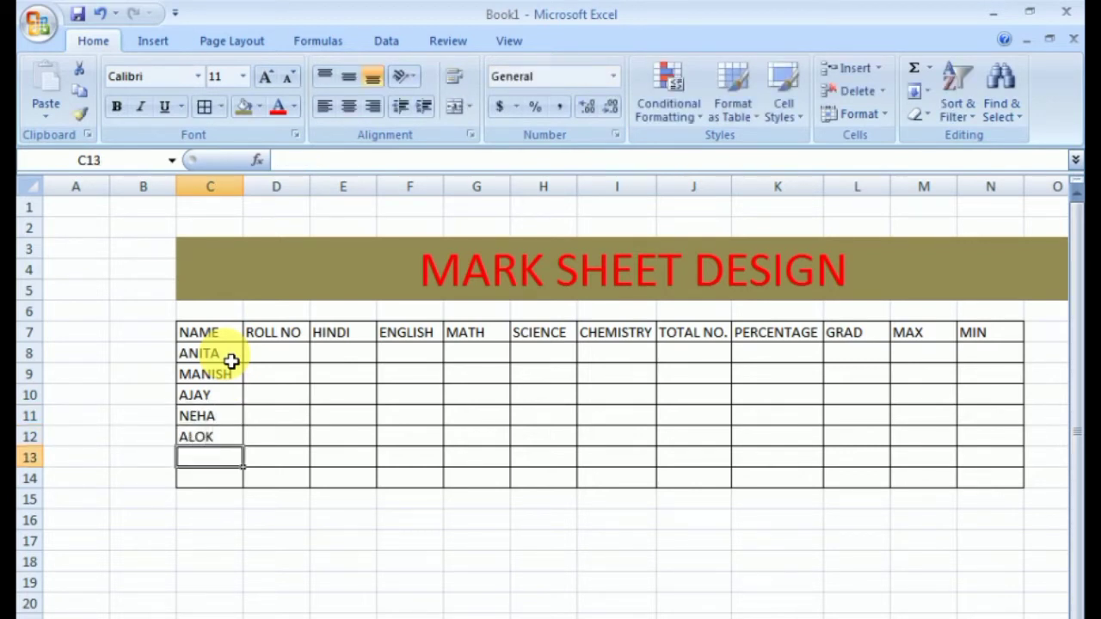
type("SANJAY")
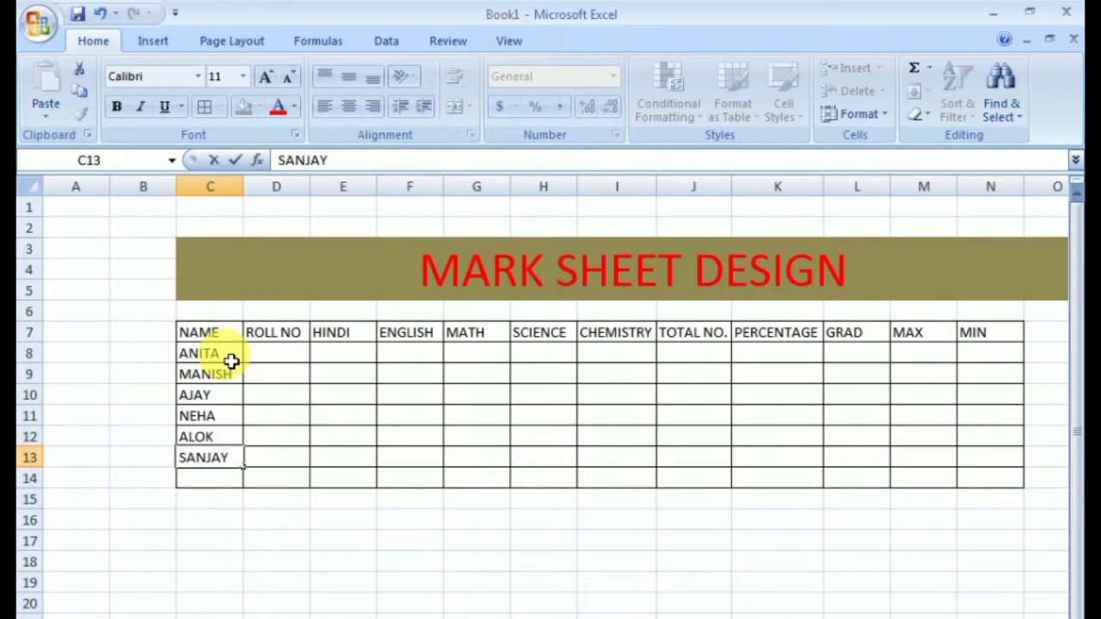
key("Return")
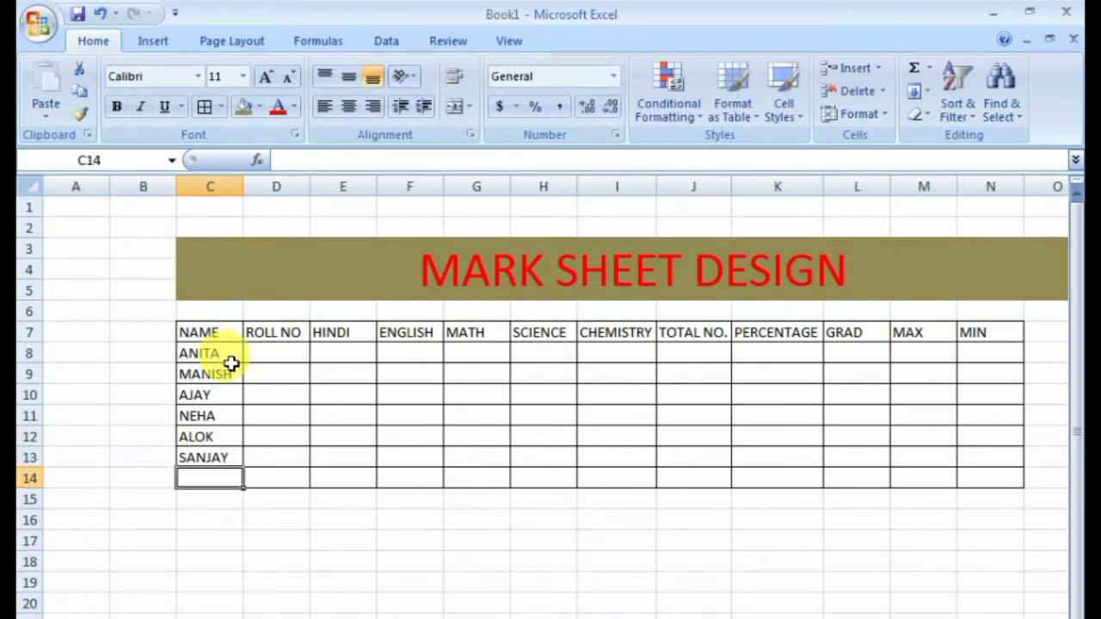
type("NILESH")
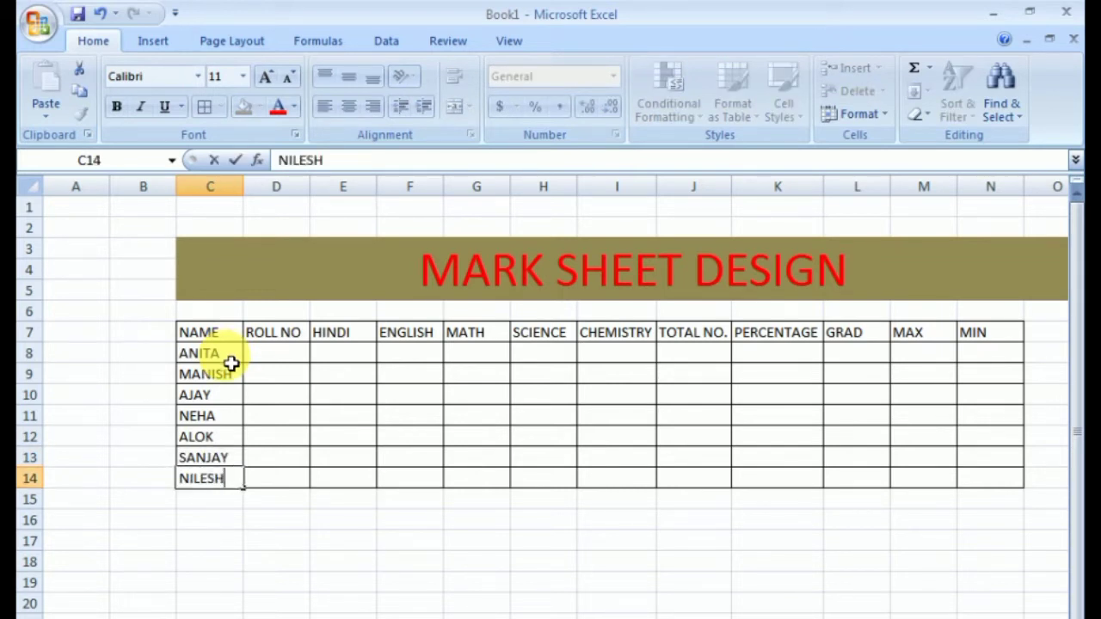
key("Tab")
Step: Enter roll numbers in D8:D9, correcting D8 to 451234
key("Up")
key("Up")
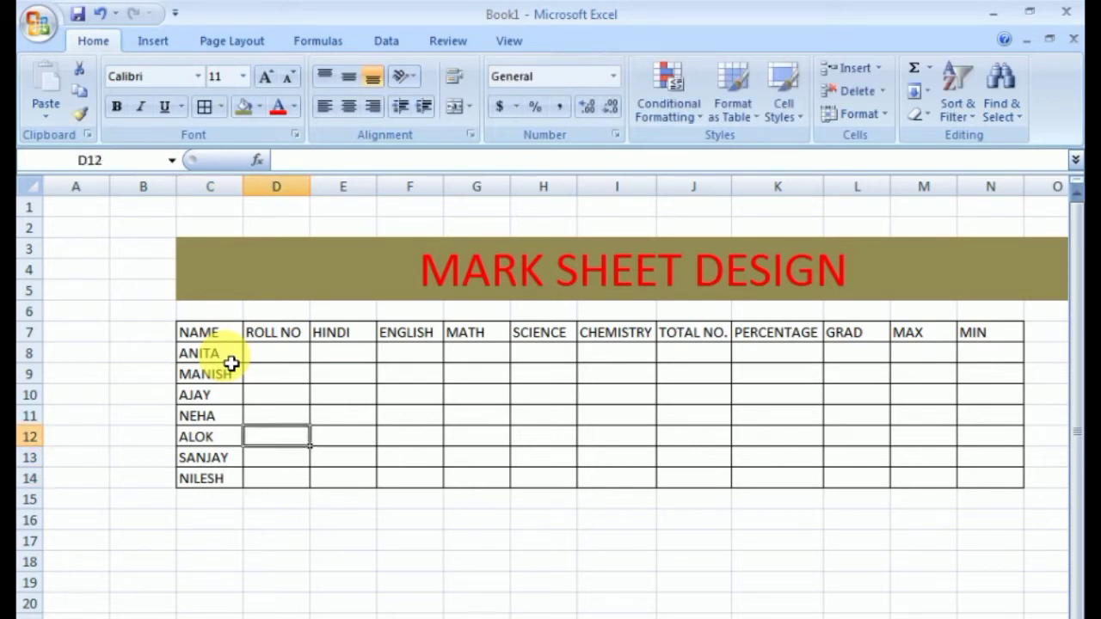
key("Up")
key("Up")
key("Up")
key("Up")
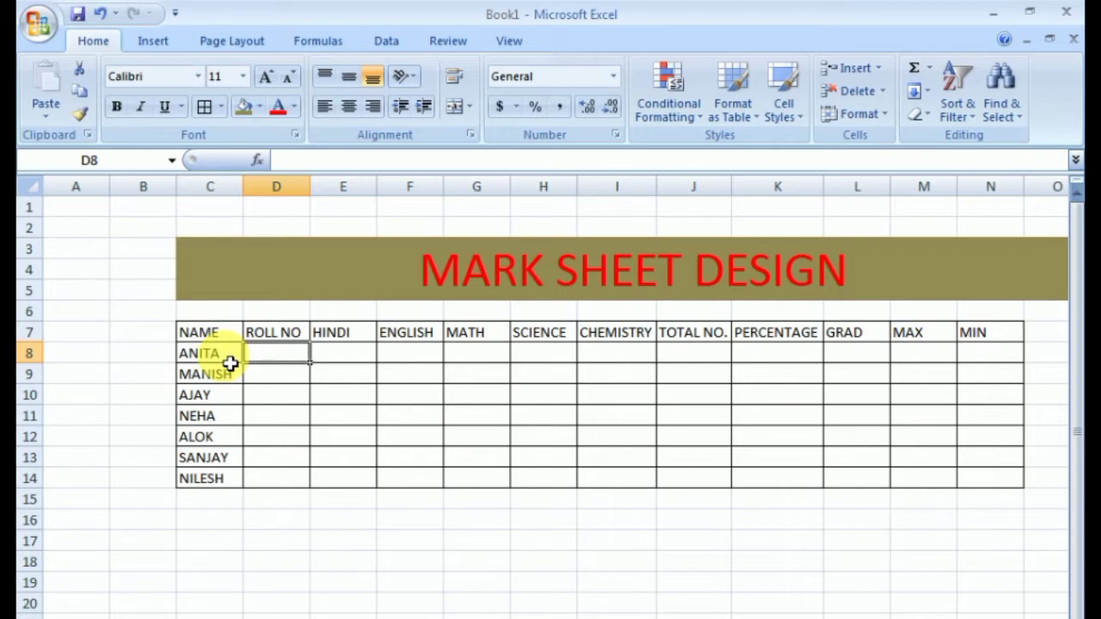
type("451")
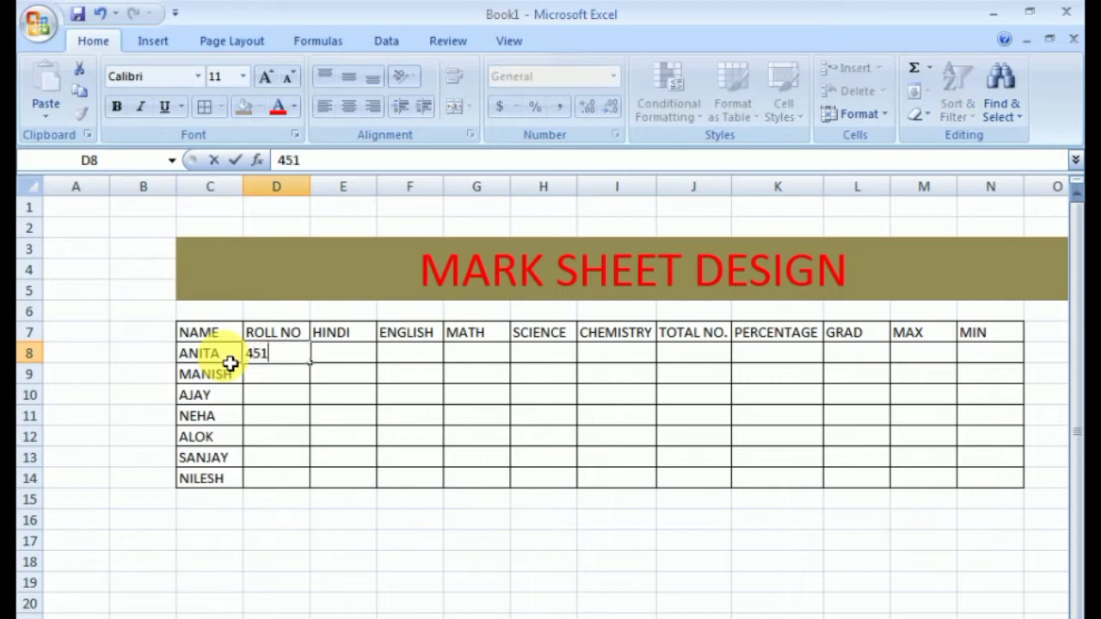
type("23")
key("Return")
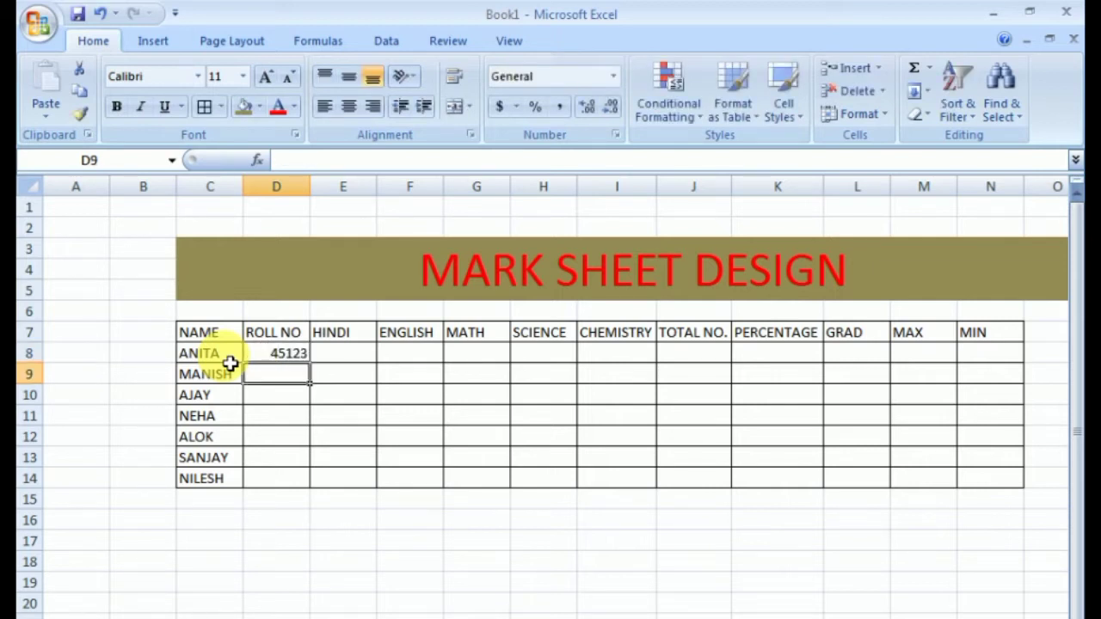
type("46123")
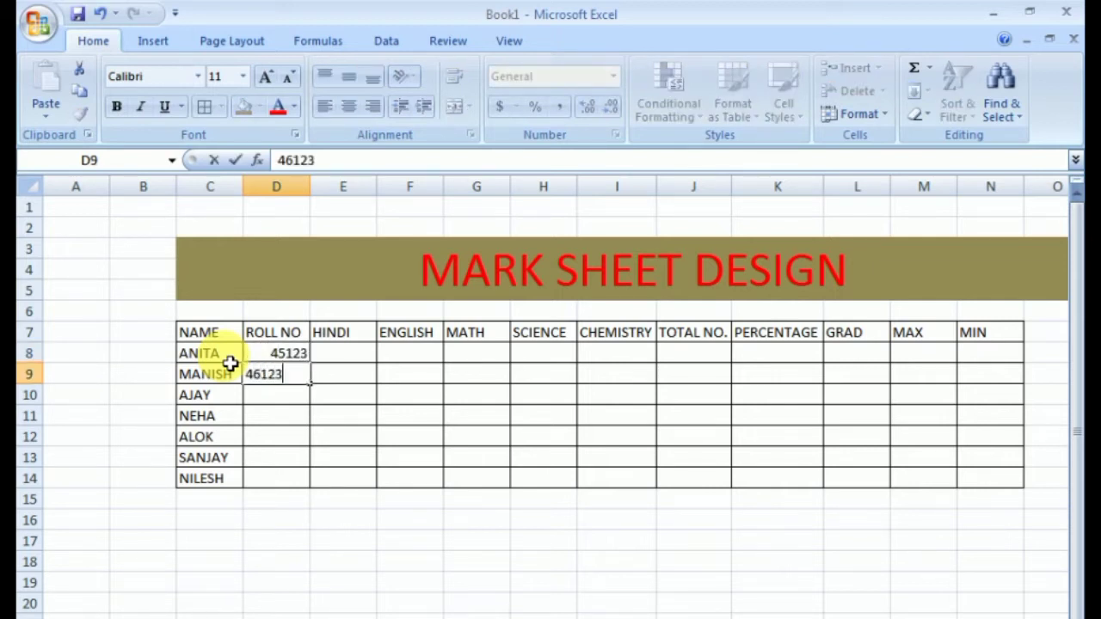
type("4")
key("Return")
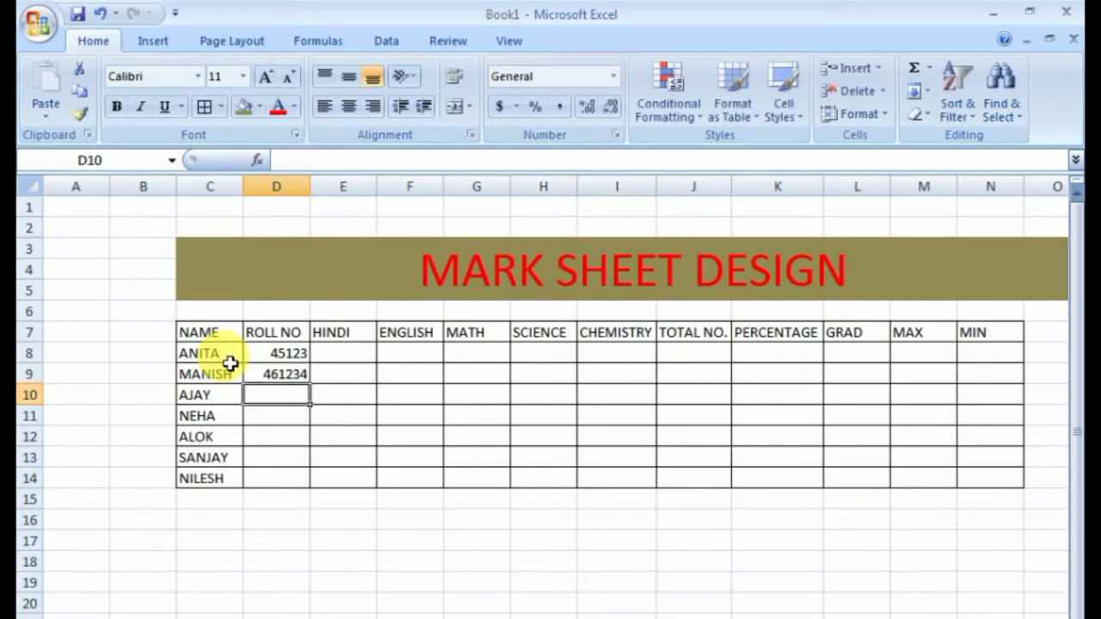
key("Up")
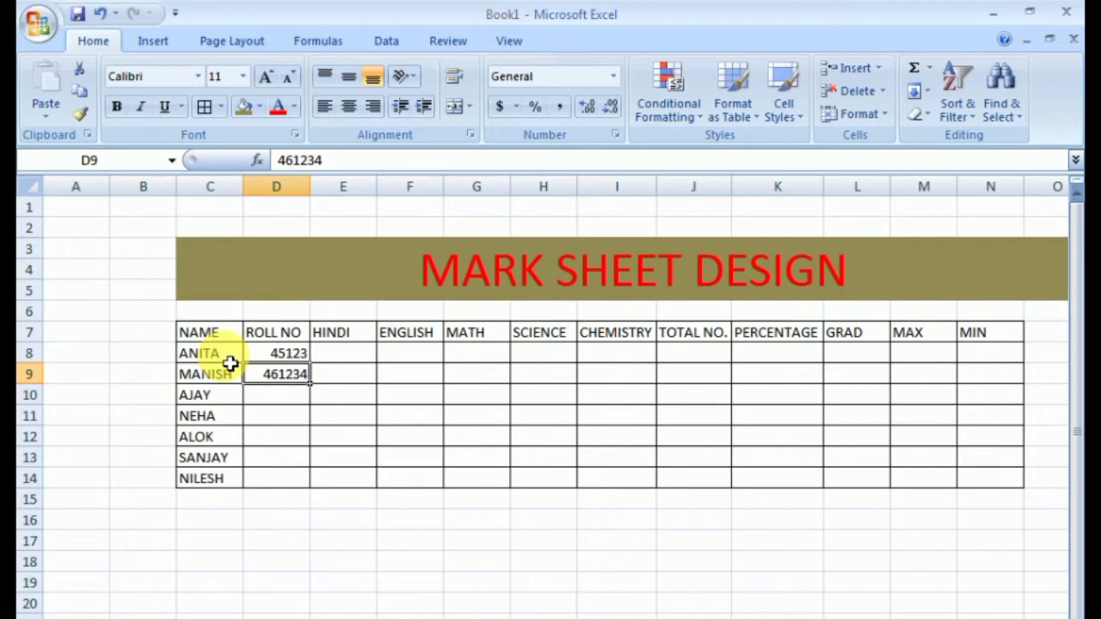
key("Up")
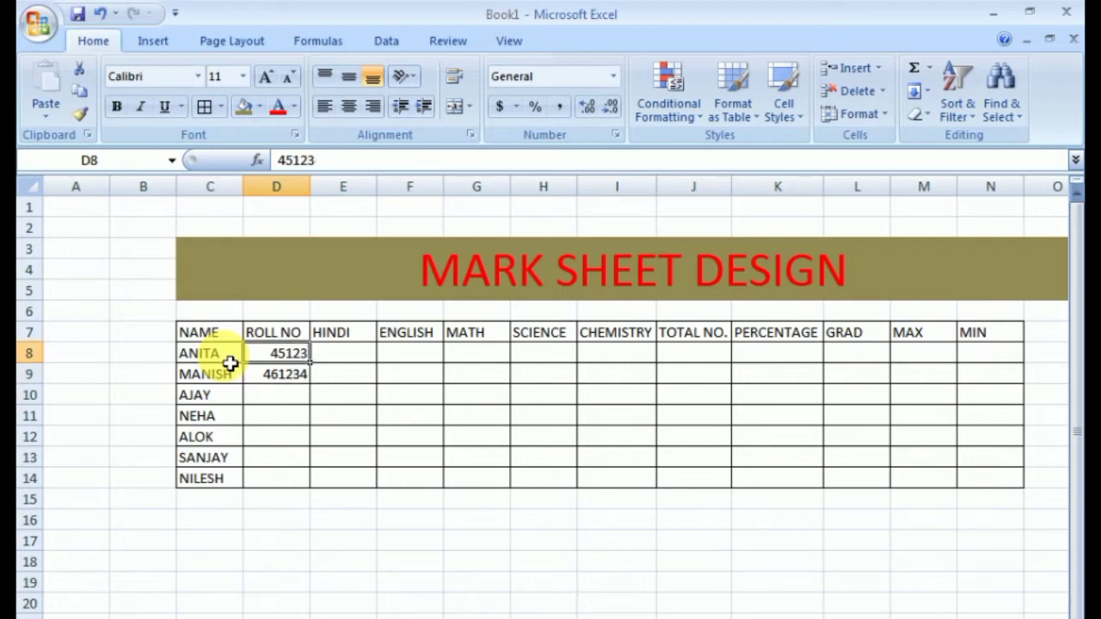
type("4512")
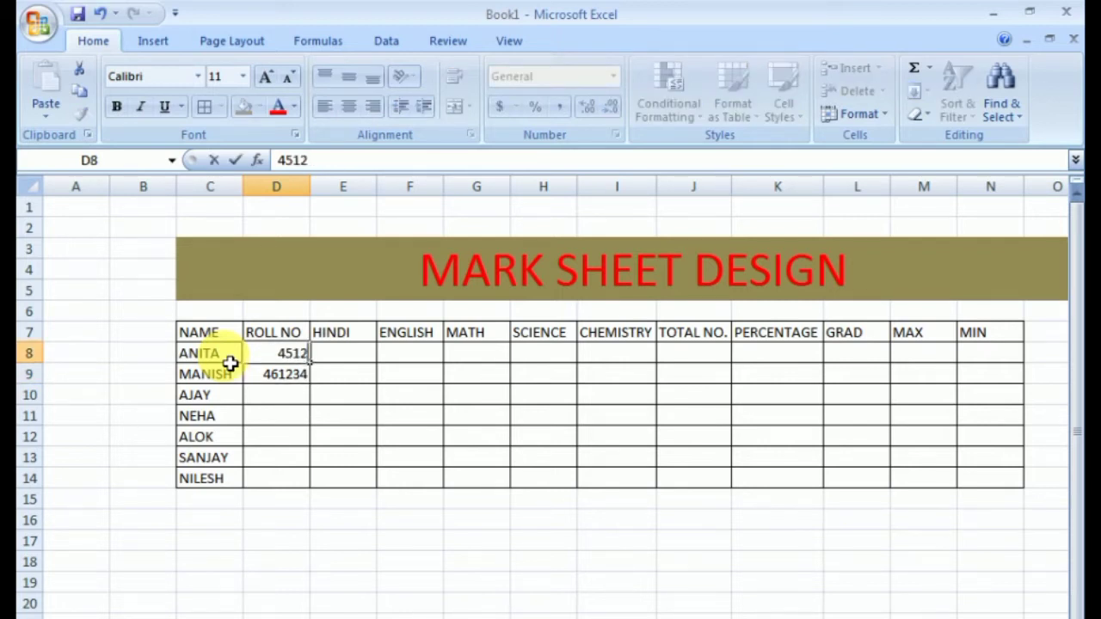
type("34")
key("Return")
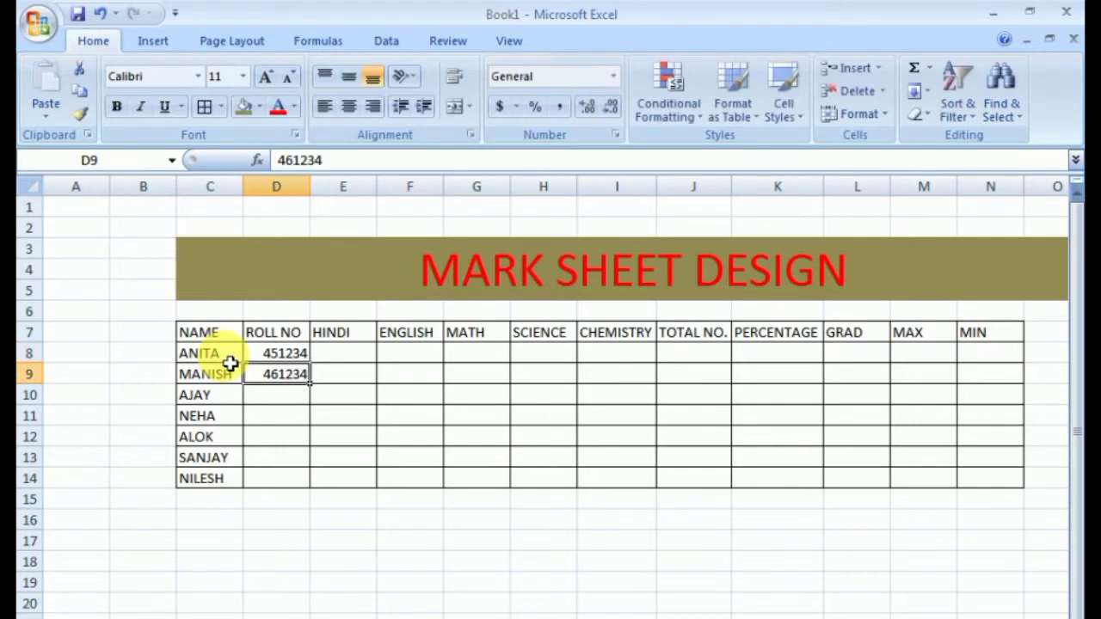
Step: Set D9 to 461235 and D10 to 471236, and clear the stray 48 from D11
type("4612")
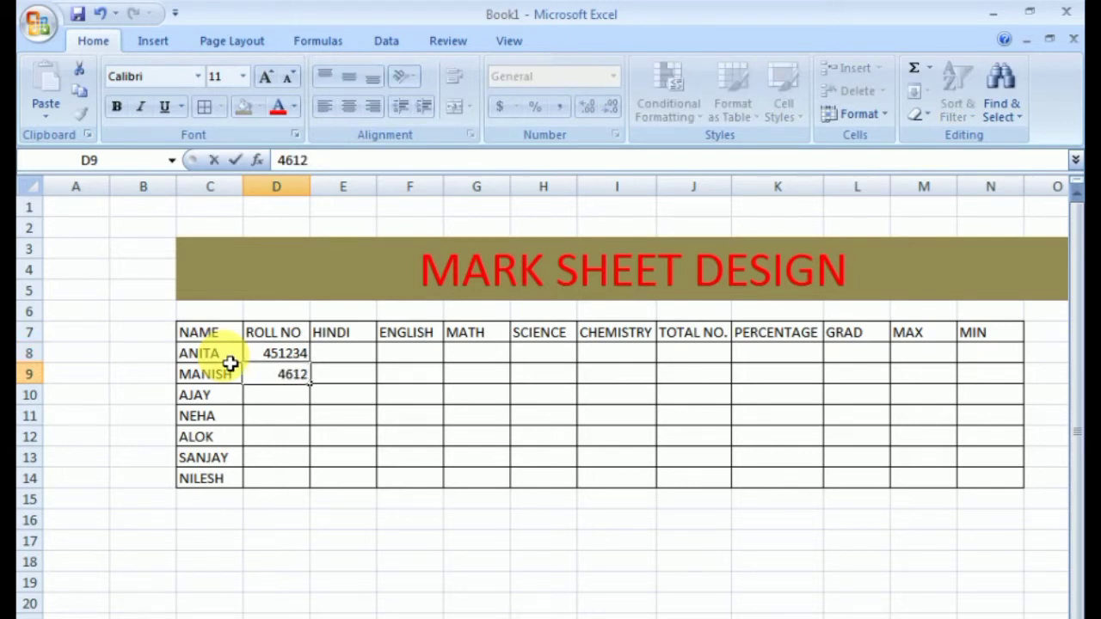
type("35")
key("Return")
type("47")
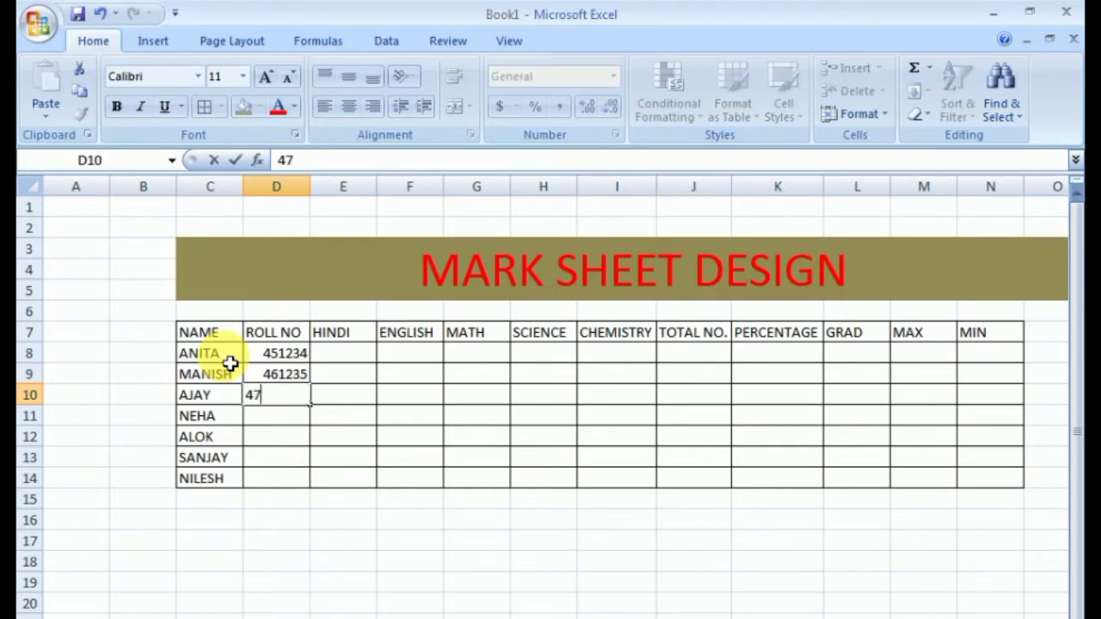
type("123")
type("6")
key("Return")
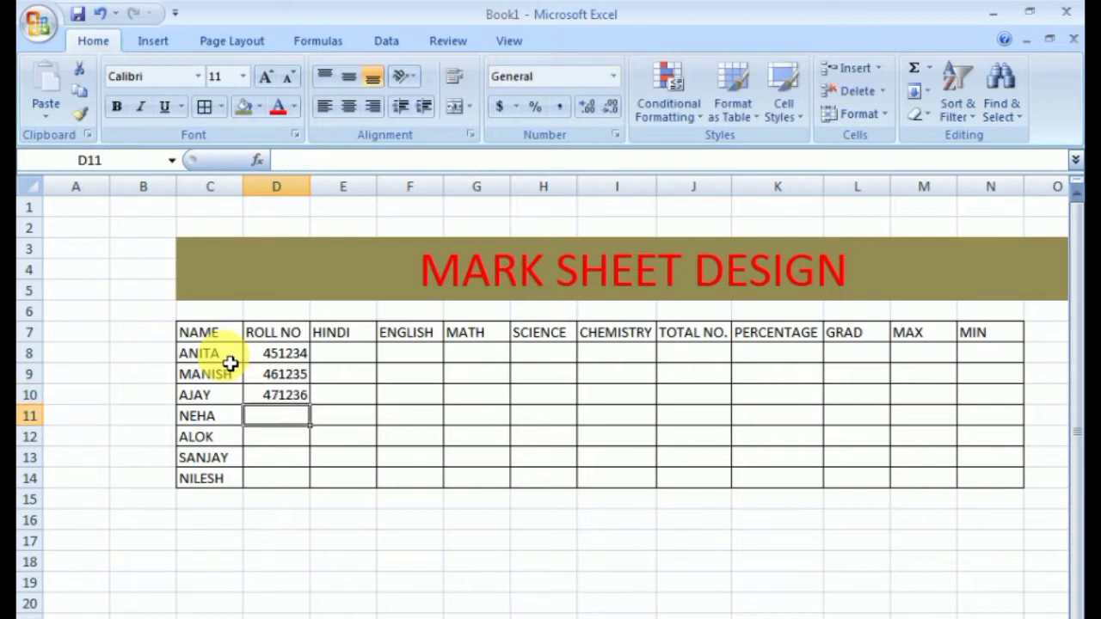
type("48")
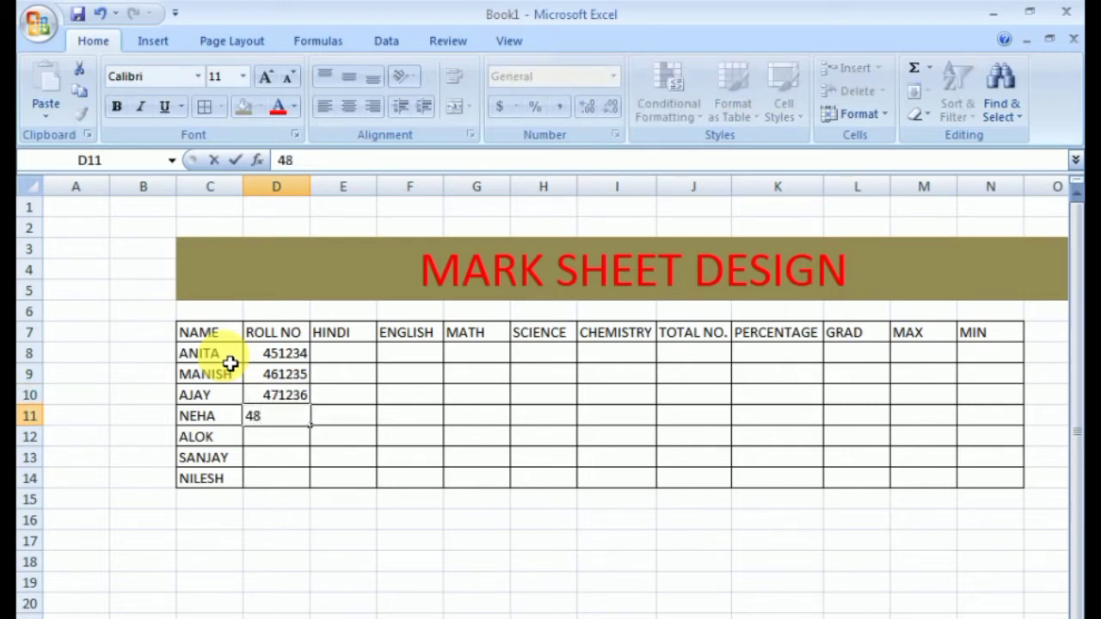
key("Return")
key("Up")
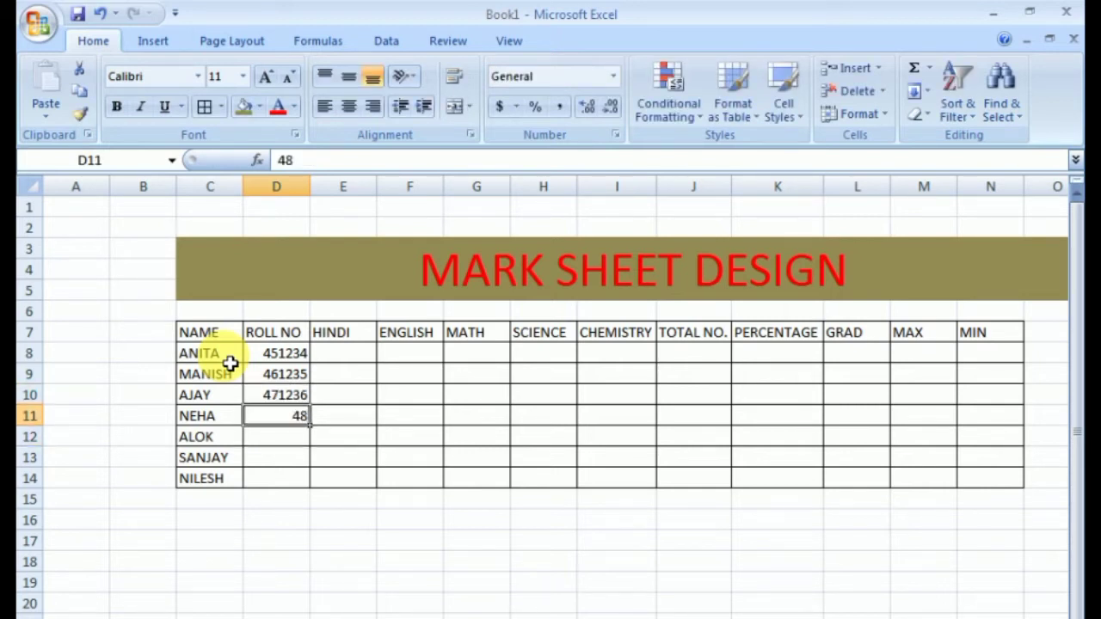
key("Delete")
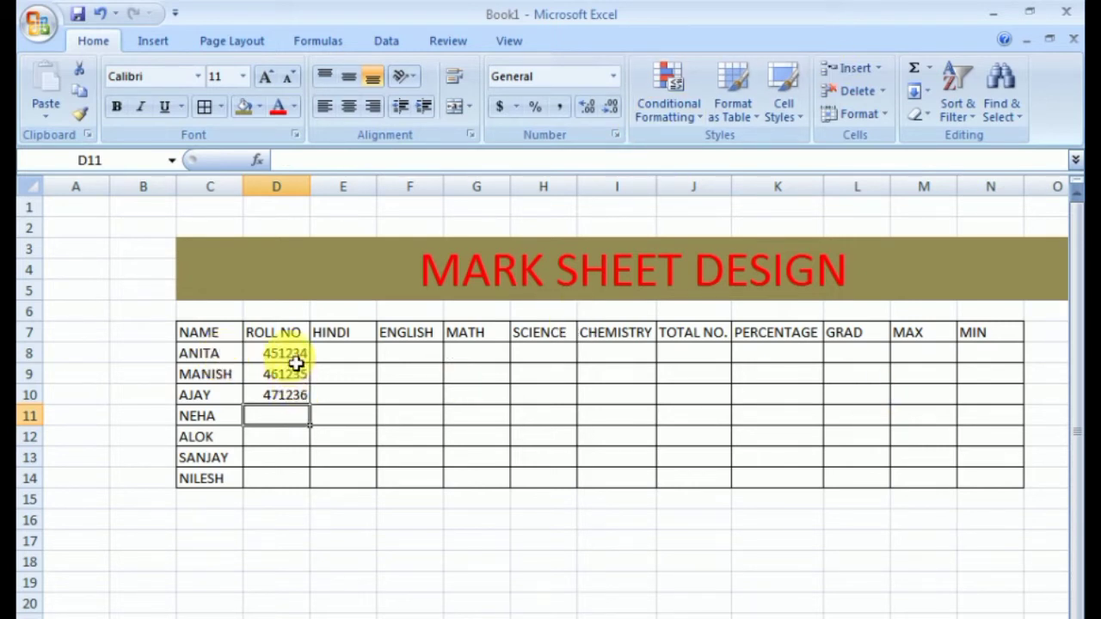
Step: Extend the roll-number series from D8:D10 down to D14, ending at 511240
left_click_drag(295, 358, 316, 493)
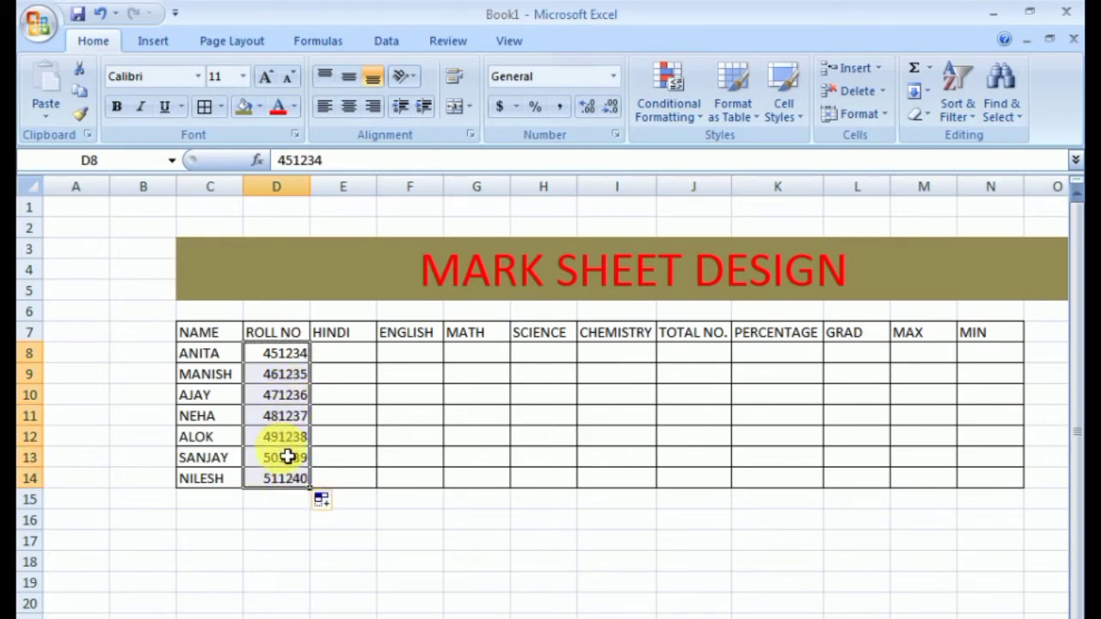
left_click(354, 360)
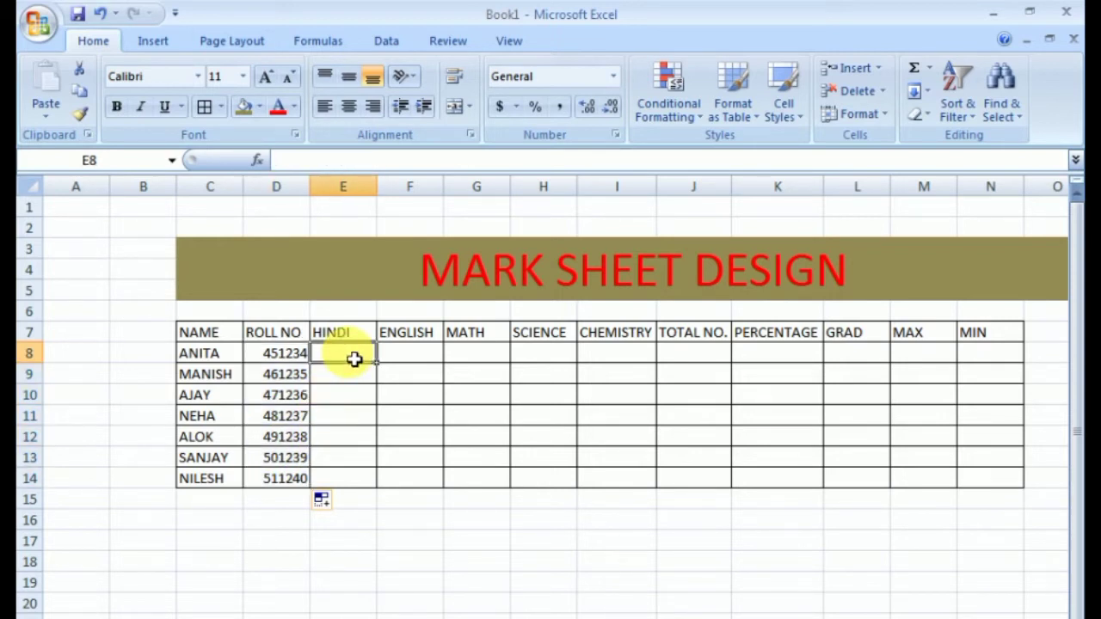
Step: Enter the HINDI marks 88, 66, 52, 46, 71, 30 and 71 into E8:E14
type("88")
key("Return")
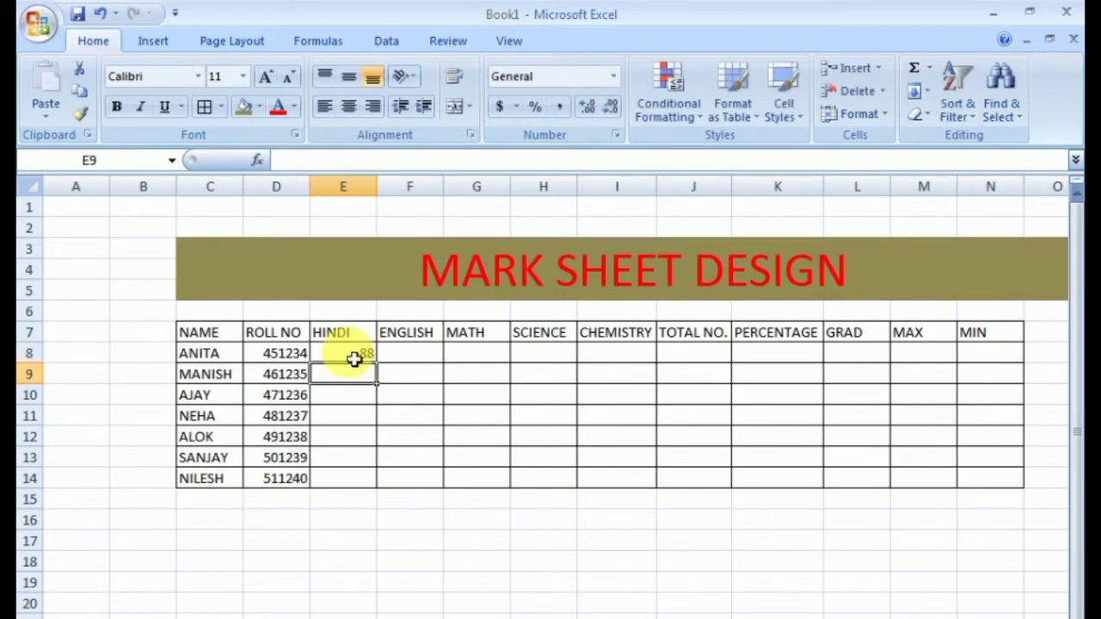
type("66")
key("Return")
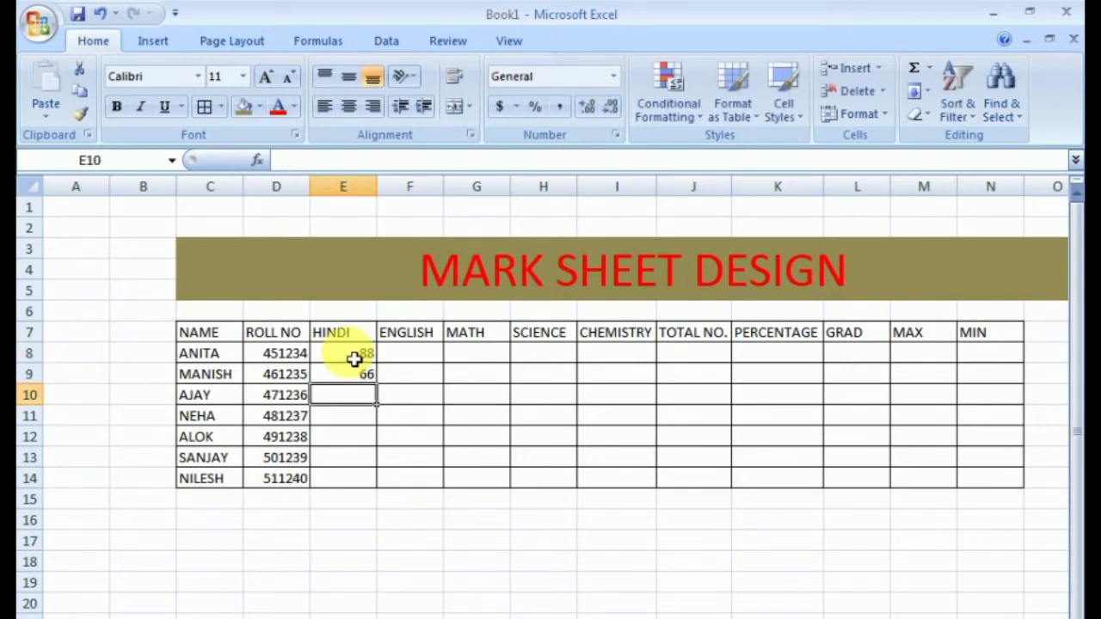
type("52")
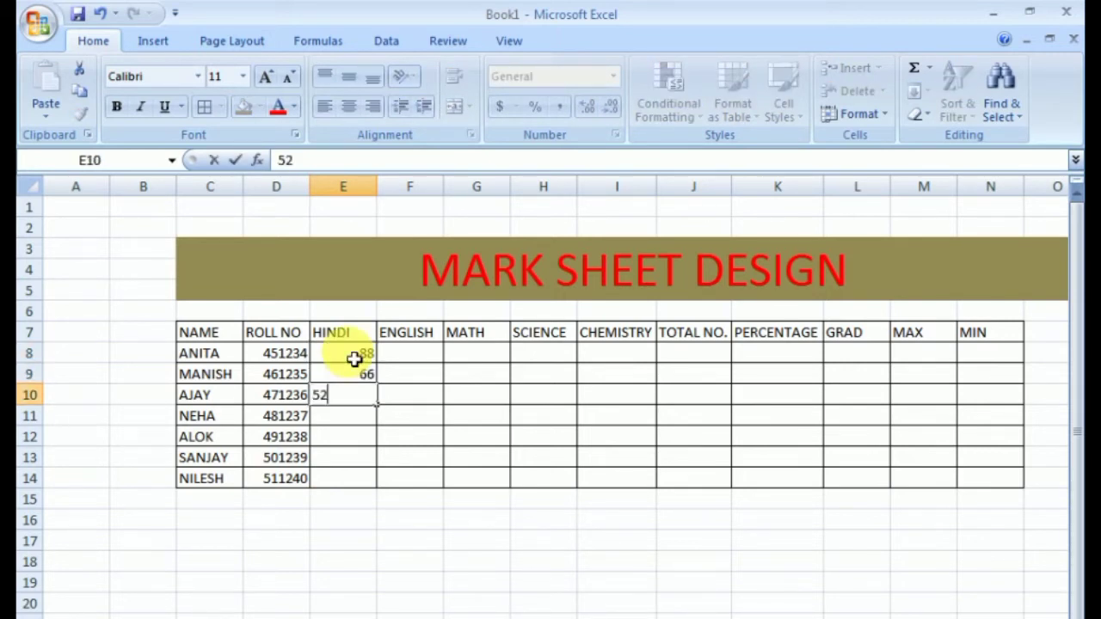
key("Return")
type("46")
key("Return")
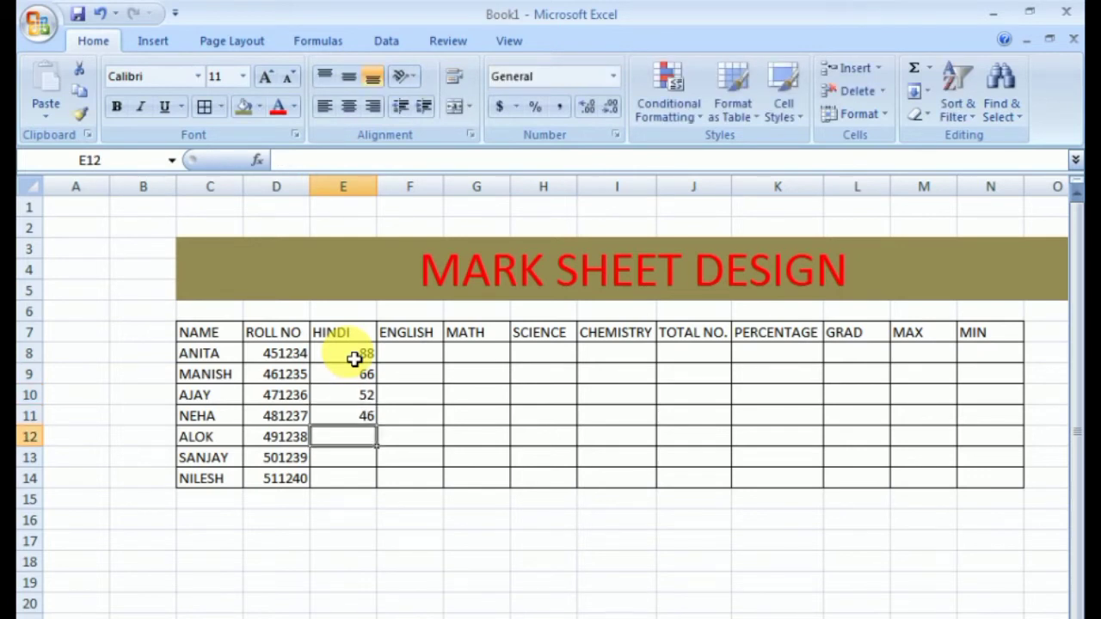
type("71")
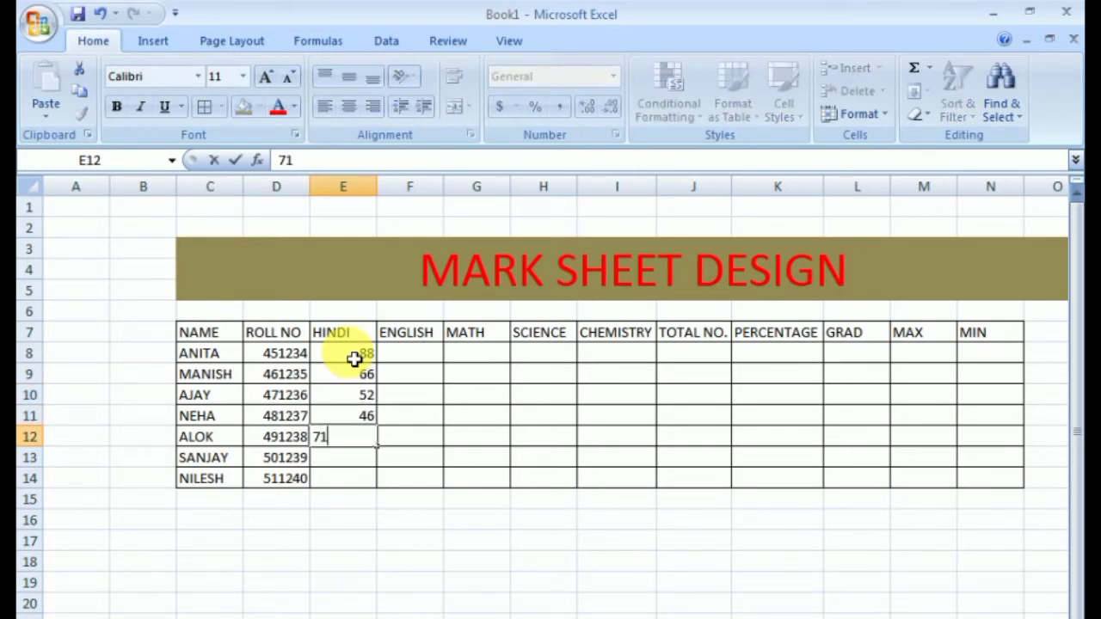
key("Return")
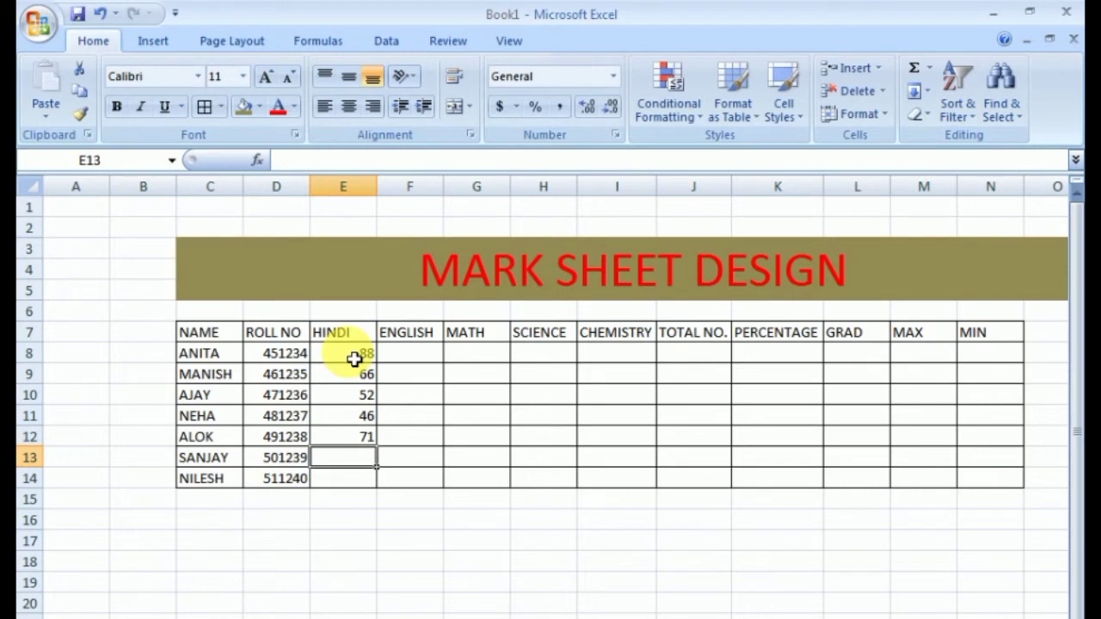
type("30")
key("Return")
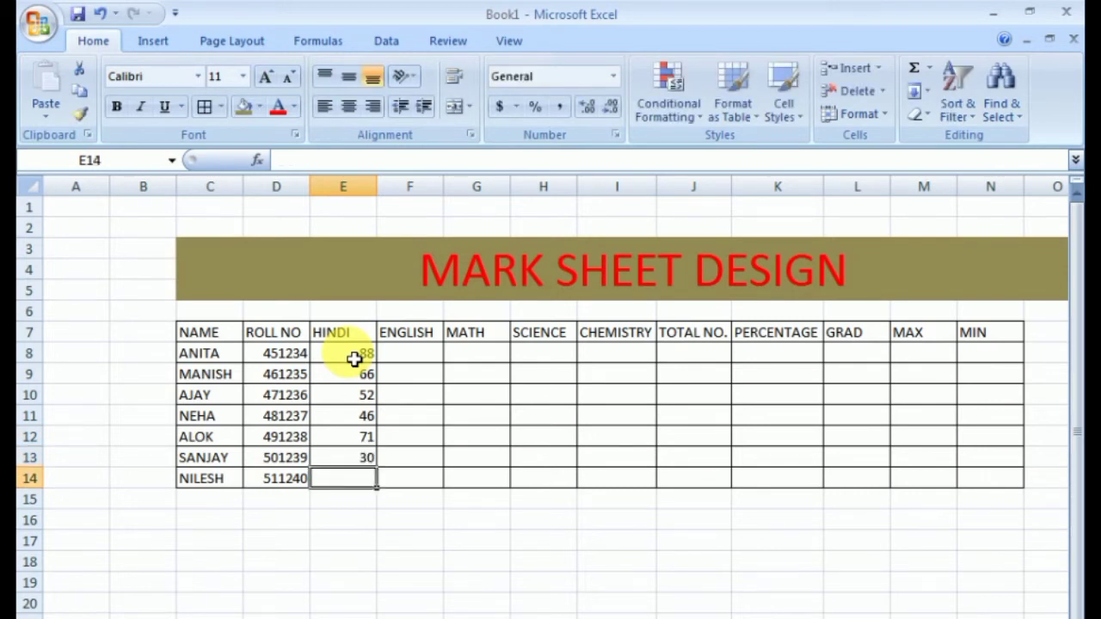
type("71")
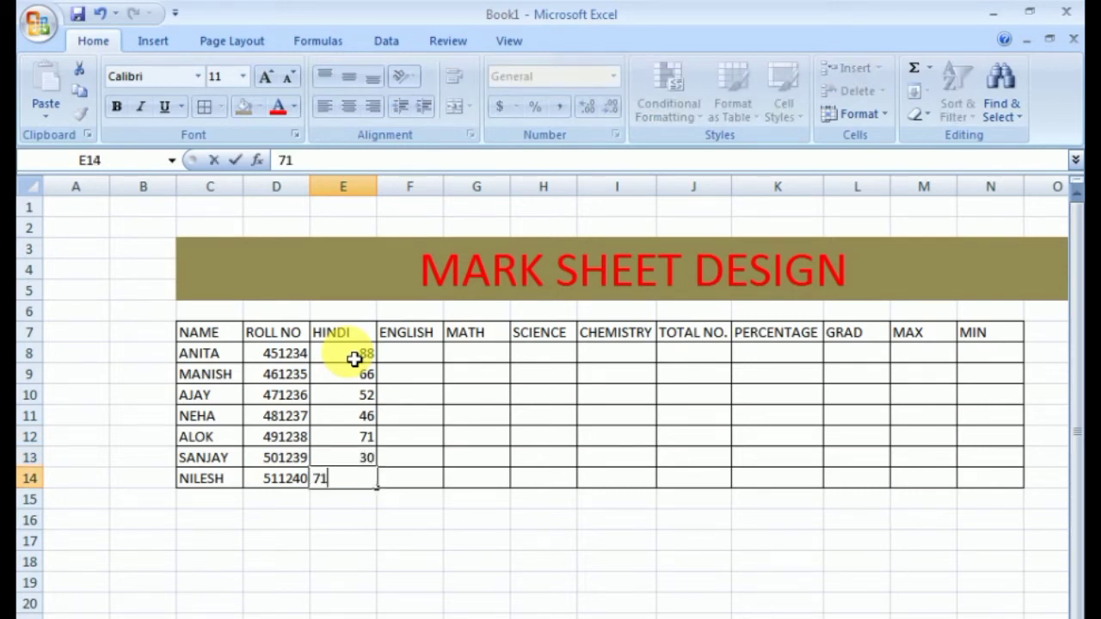
key("Tab")
key("Up")
key("Up")
key("Up")
key("Up")
key("Up")
key("Up")
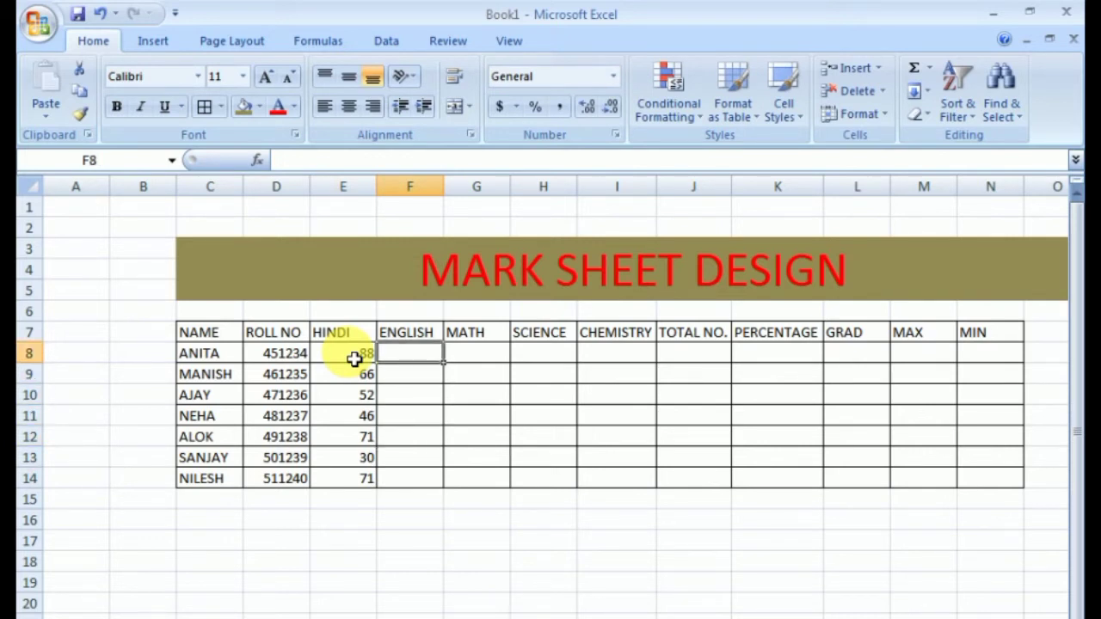
Step: Enter the first student's ENGLISH, MATH, SCIENCE and CHEMISTRY marks 94, 89, 96, 89 in F8:I8
type("97")
key("BackSpace")
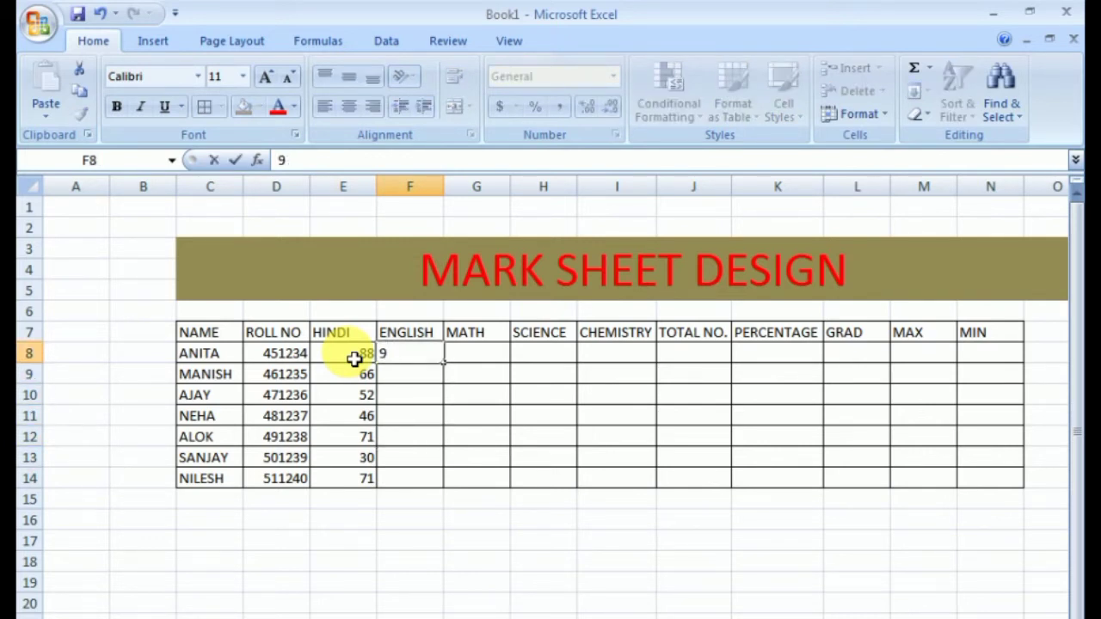
type("4")
key("Tab")
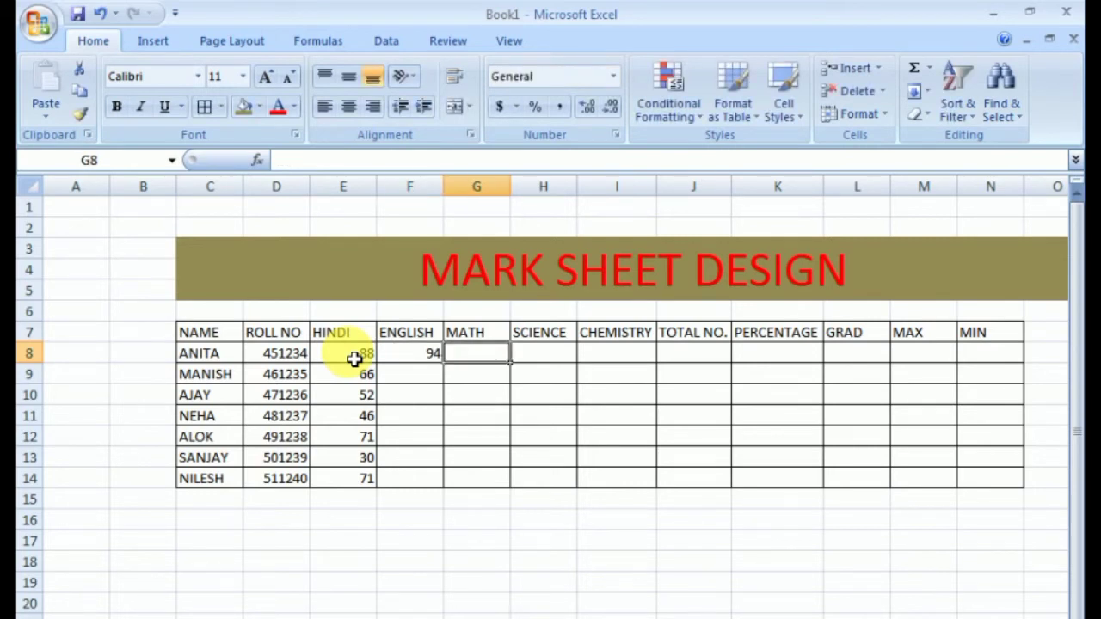
type("89")
key("Tab")
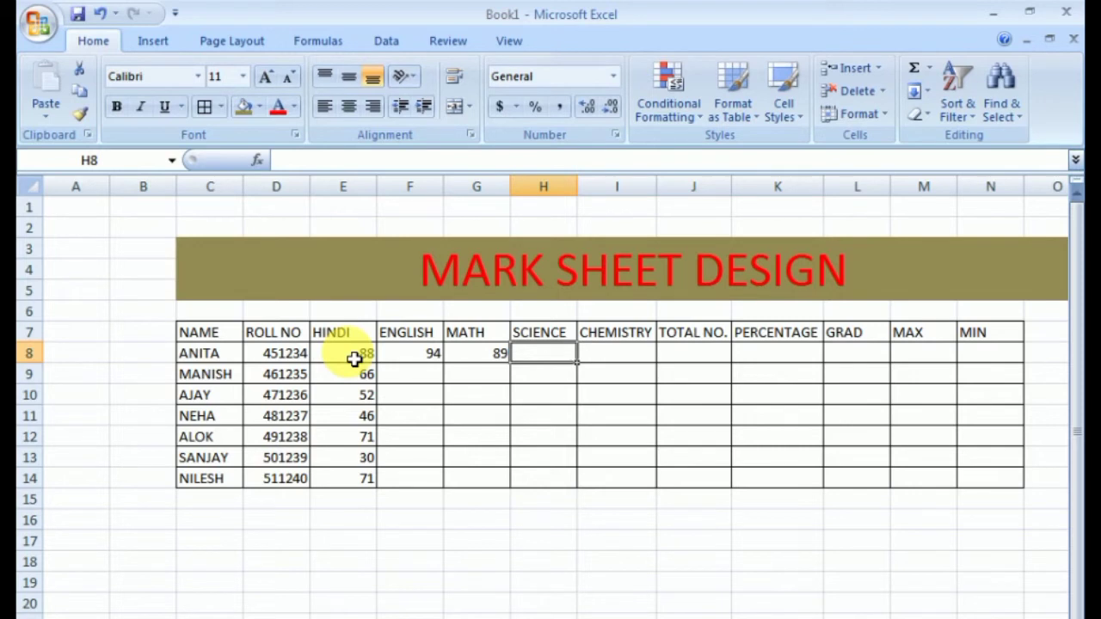
type("96")
key("Tab")
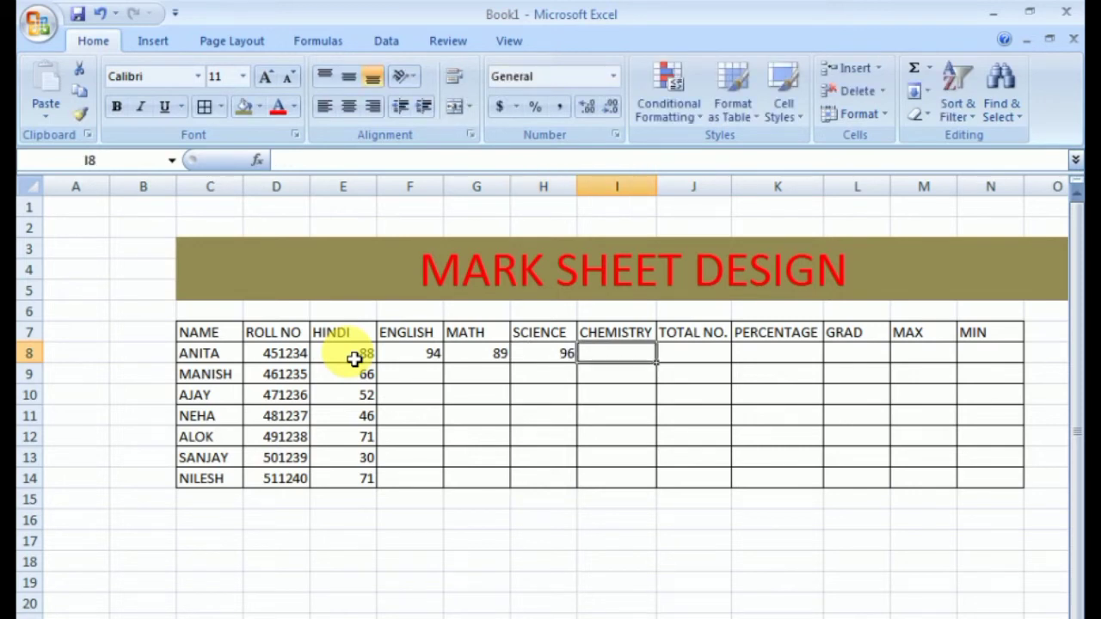
type("89")
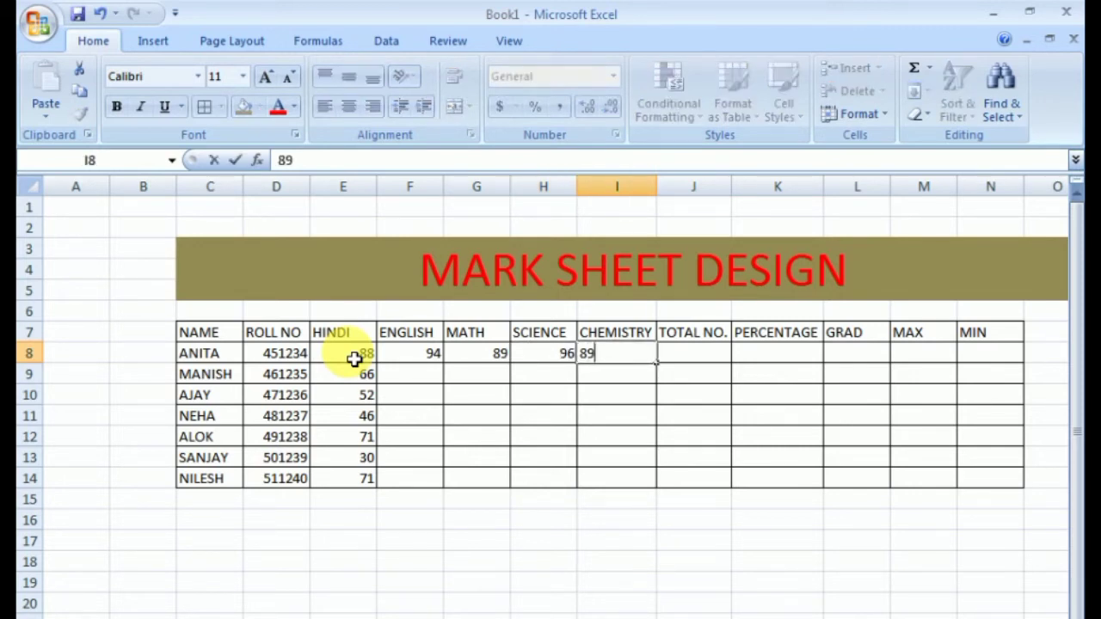
key("Return")
key("Left")
key("Left")
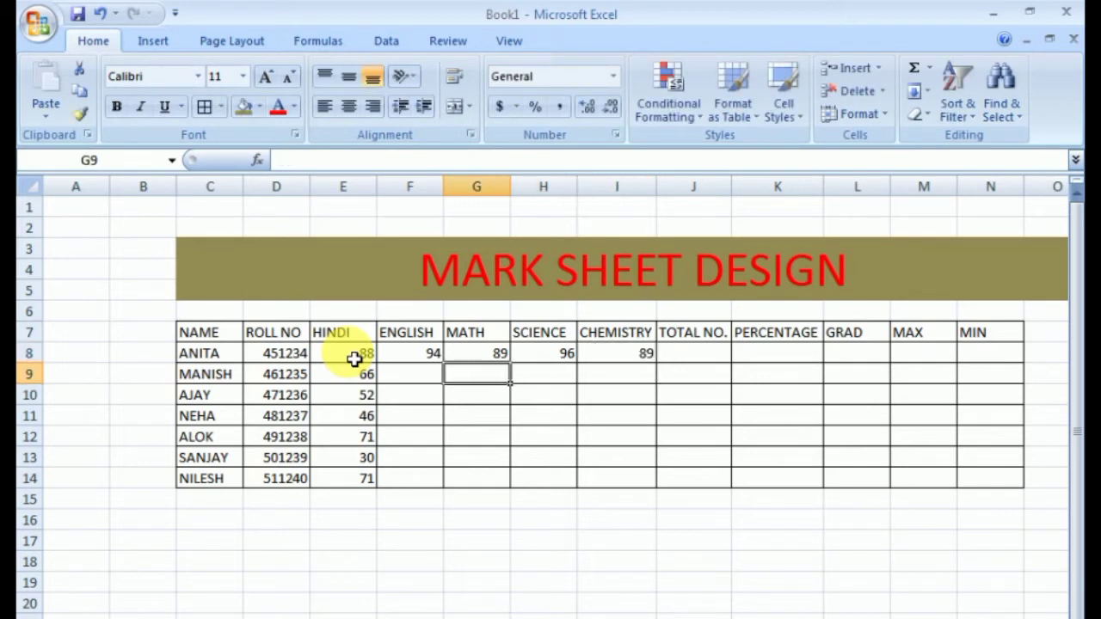
key("Left")
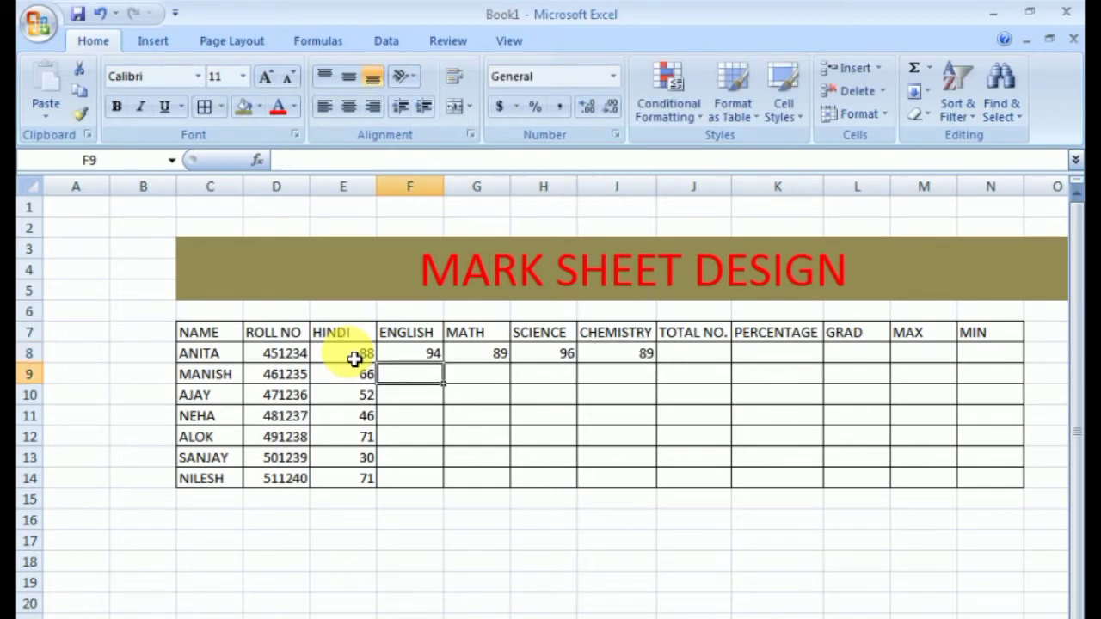
Step: Fill the remaining ENGLISH marks 68, 58, 55, 70, 60, 45 into F9:F14
type("68")
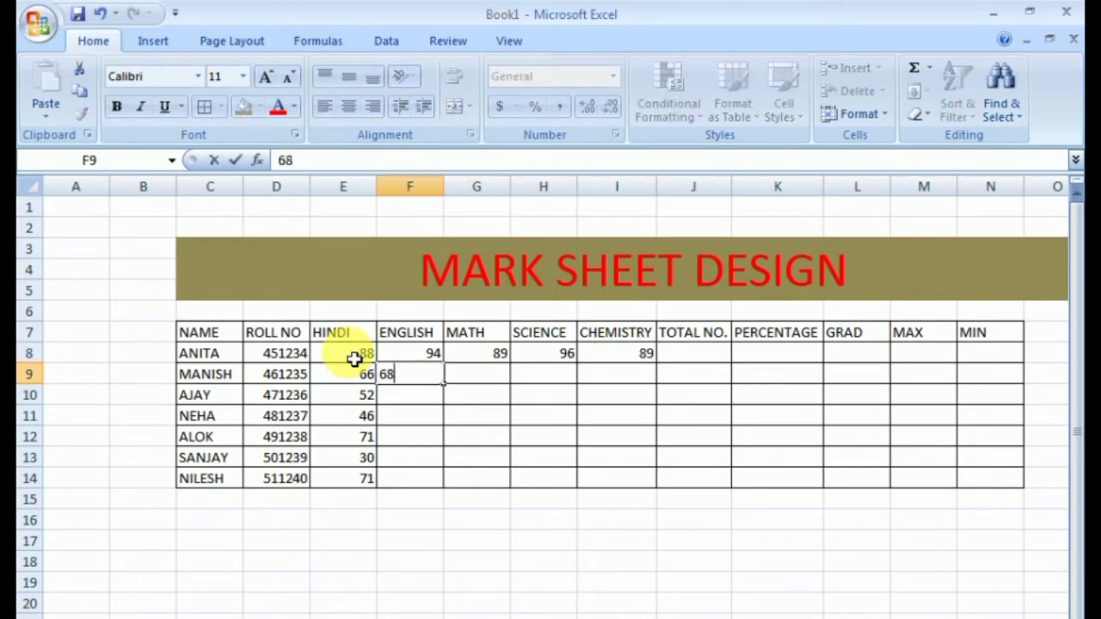
key("Return")
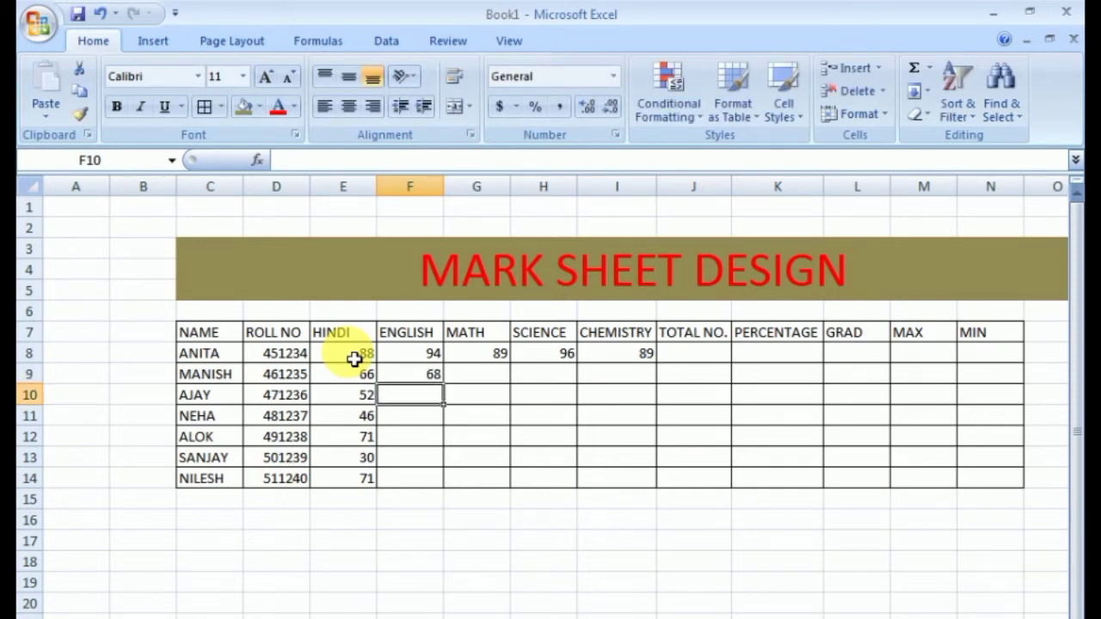
type("58")
key("Return")
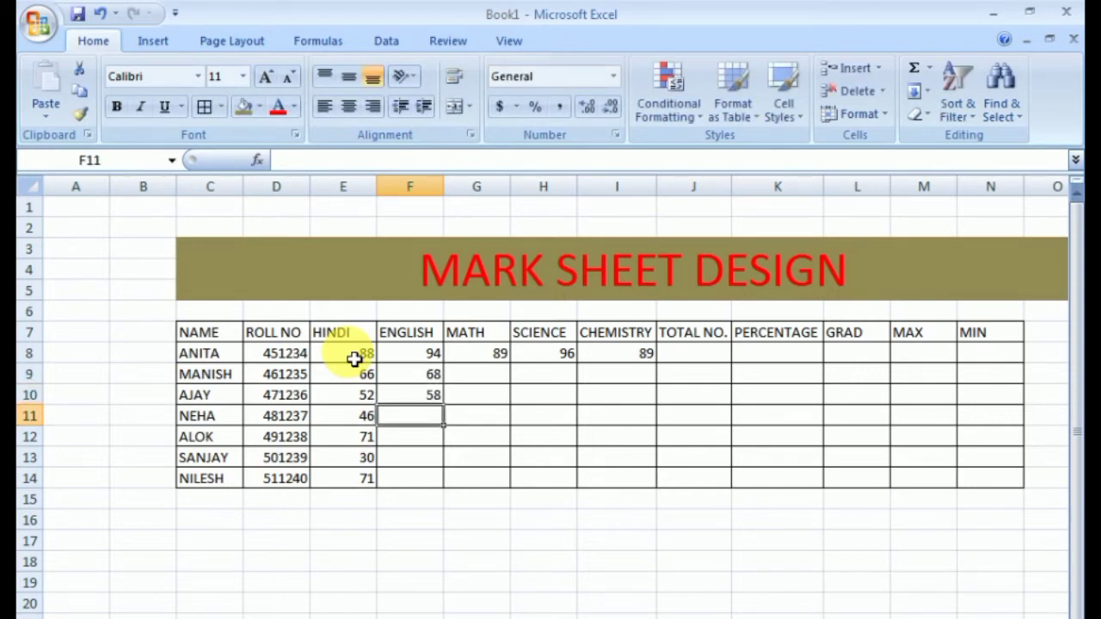
type("55")
key("Return")
key("Right")
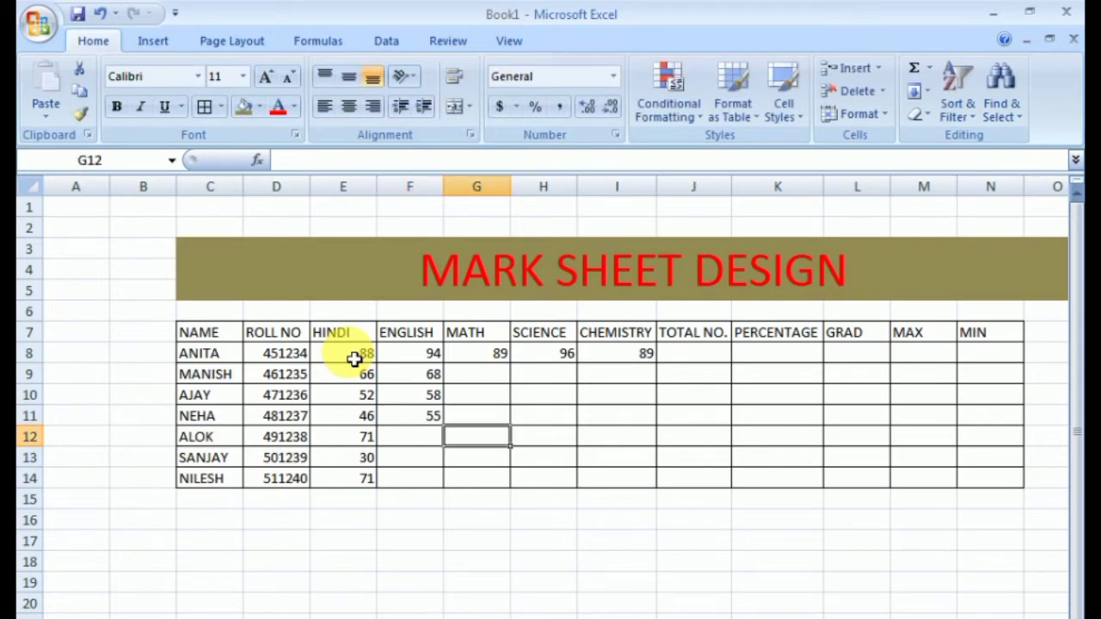
key("Left")
type("70")
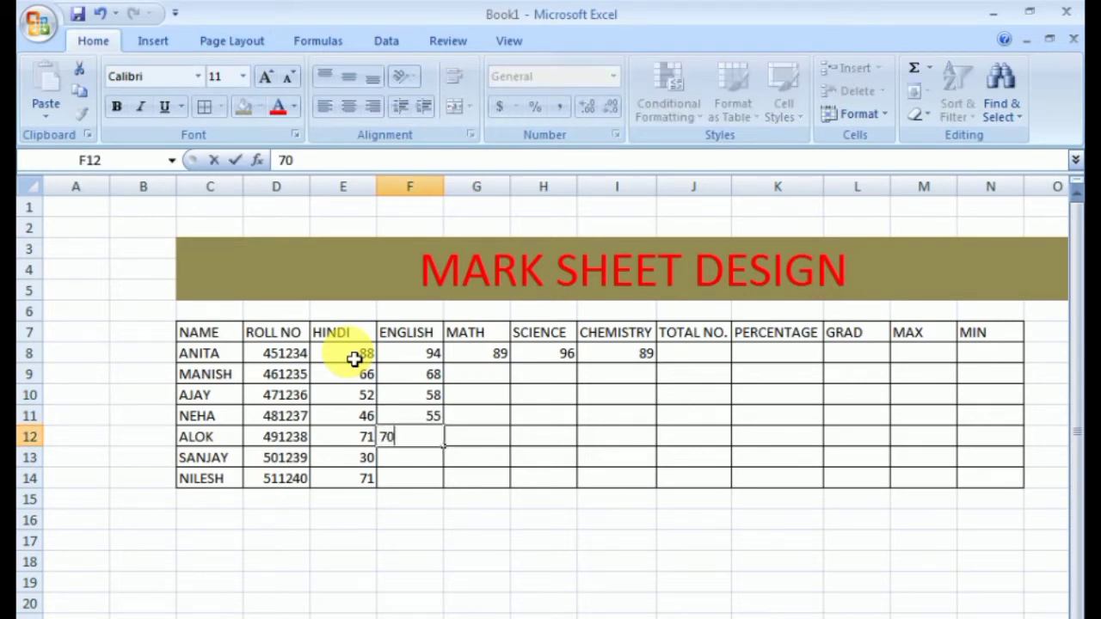
key("Return")
type("60")
key("Return")
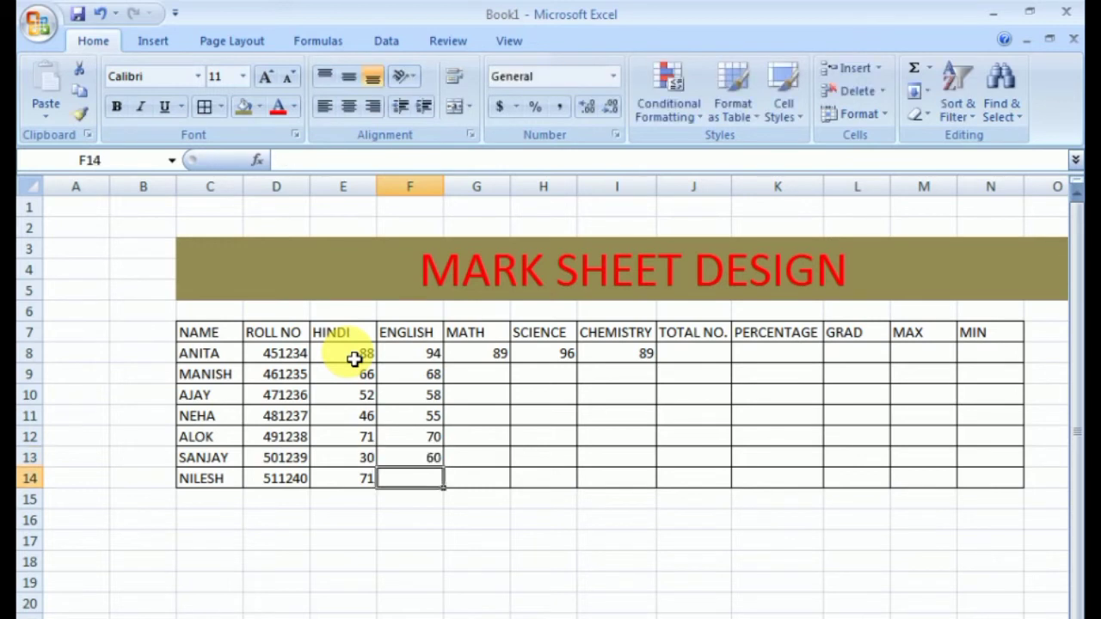
type("45")
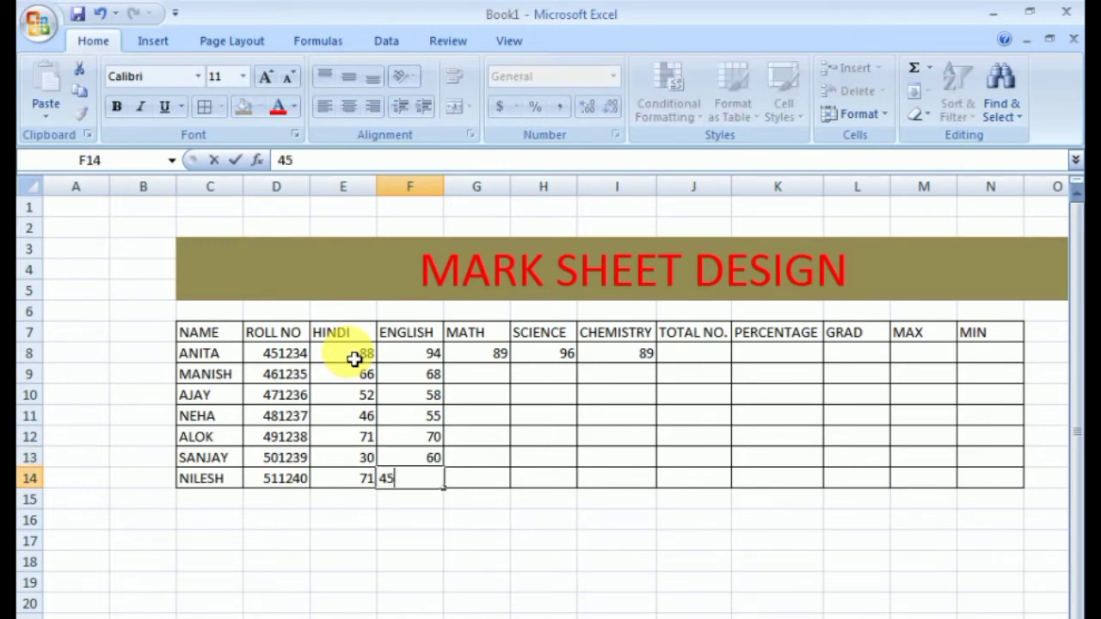
key("Right")
key("Up")
key("Up")
key("Up")
key("Up")
key("Up")
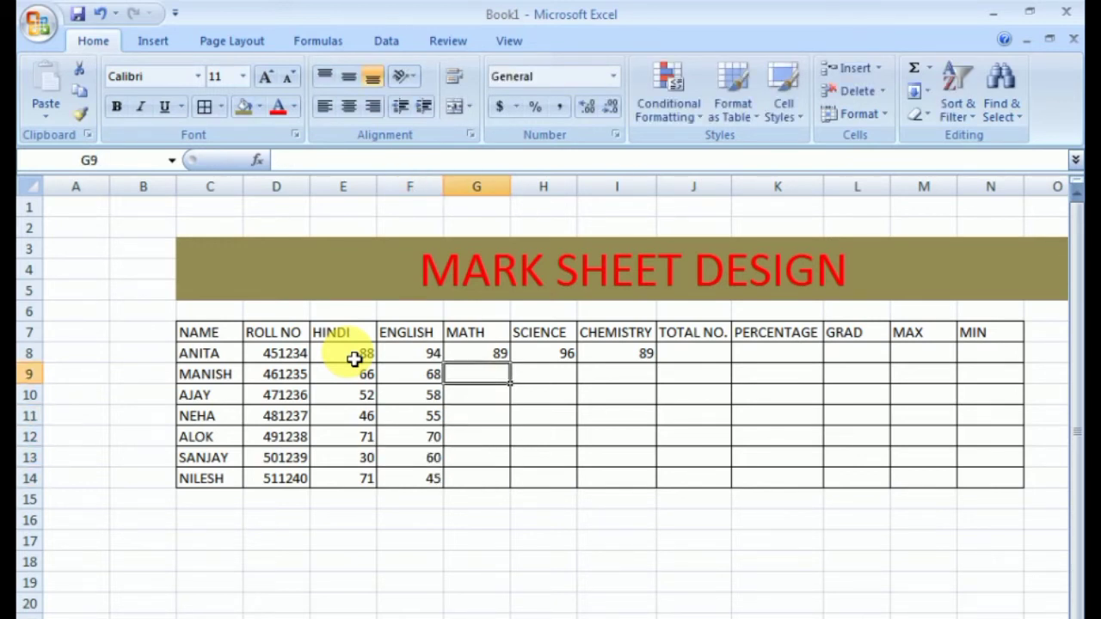
Step: Enter the MATH marks 70, 77, 66, 56, 58, 60 into G9:G14
type("70")
key("Return")
type("77")
key("Return")
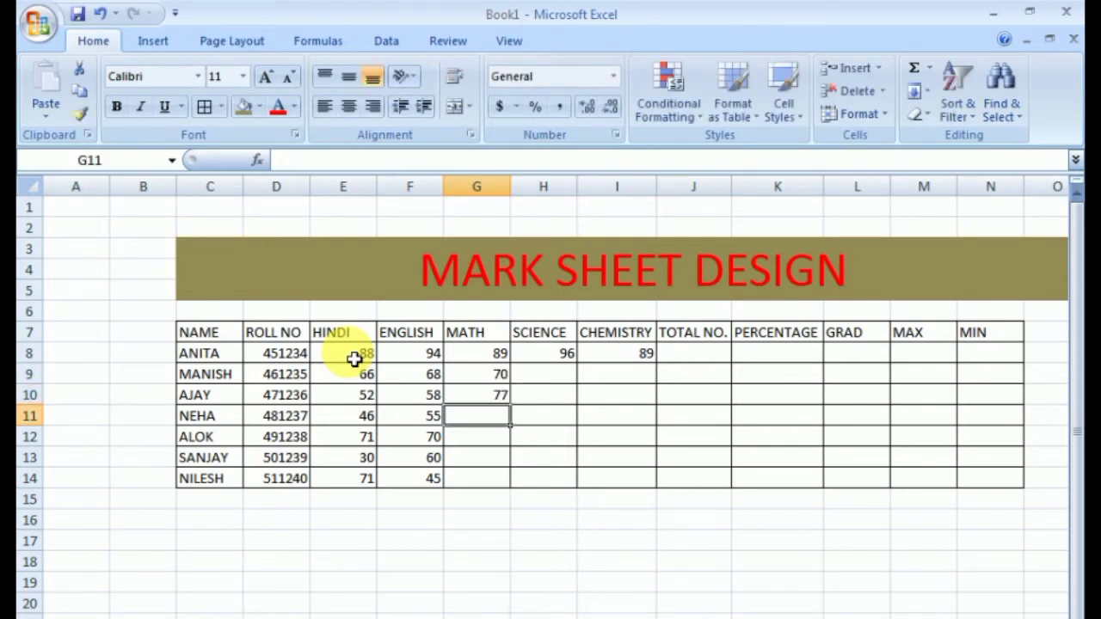
type("66")
key("Return")
type("56")
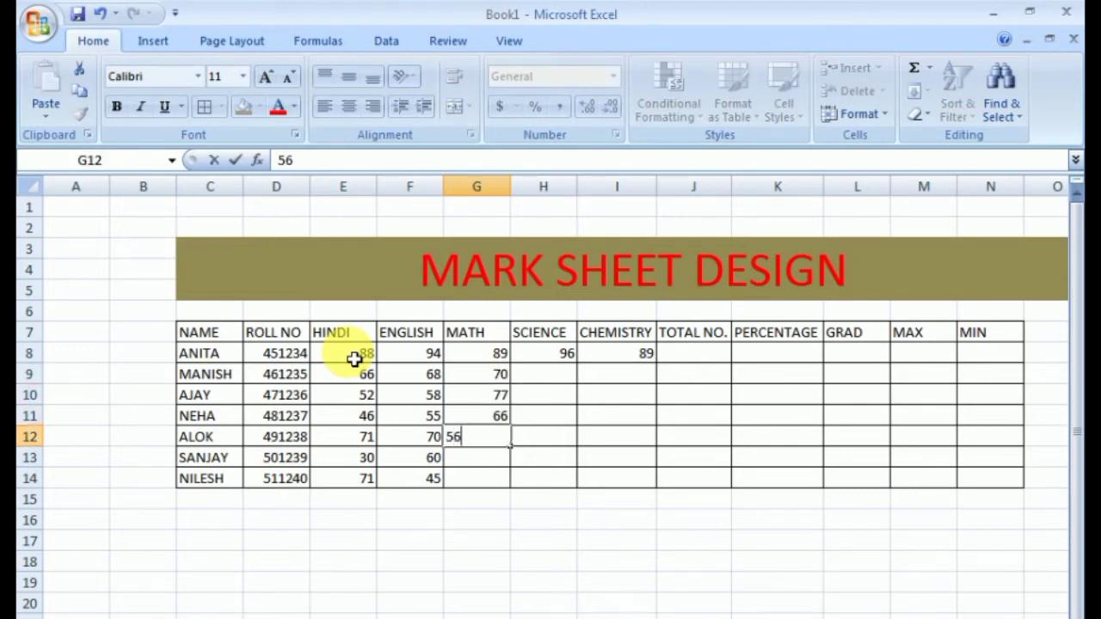
key("Return")
type("58")
key("Return")
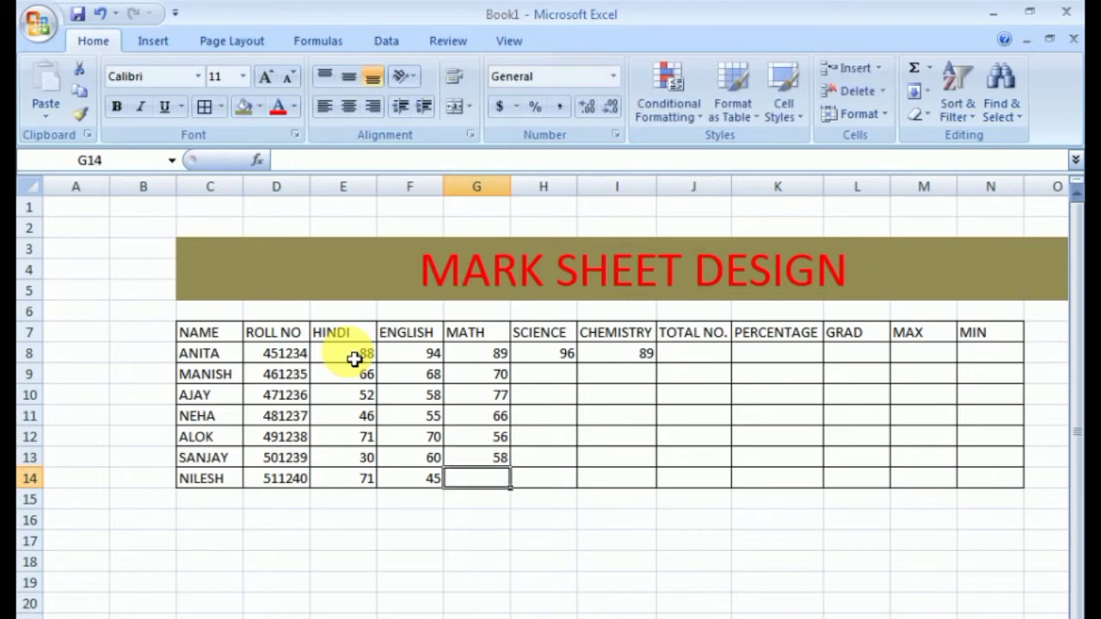
type("60")
key("Tab")
Step: Enter the SCIENCE marks 88, 54, 63, 87, 79, 90 into H9:H14
key("Up")
key("Up")
key("Up")
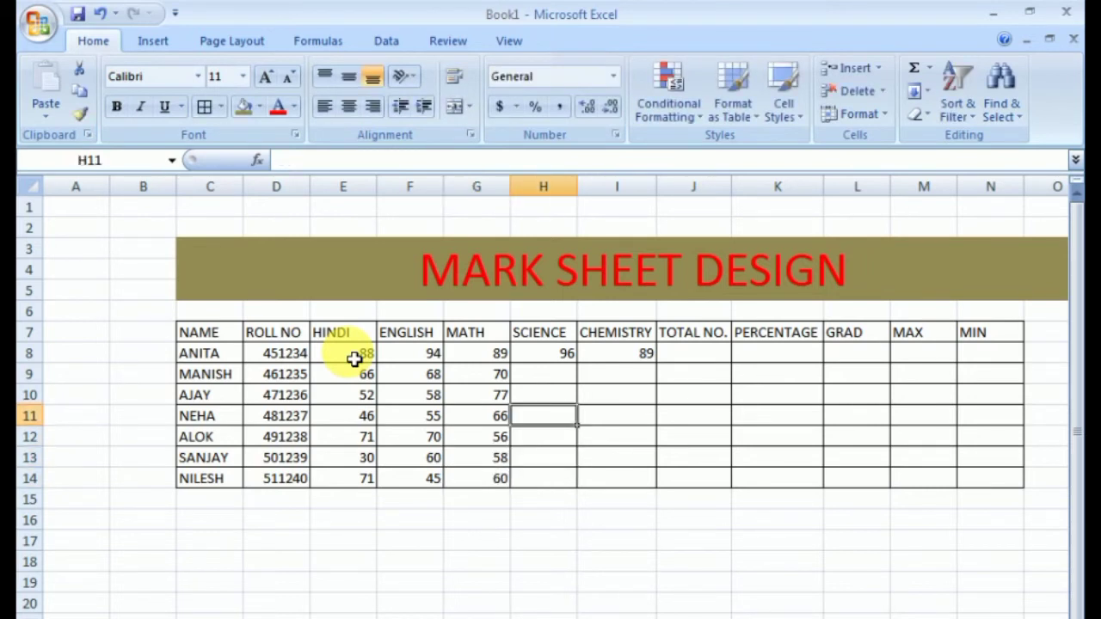
key("Up")
key("Up")
type("8")
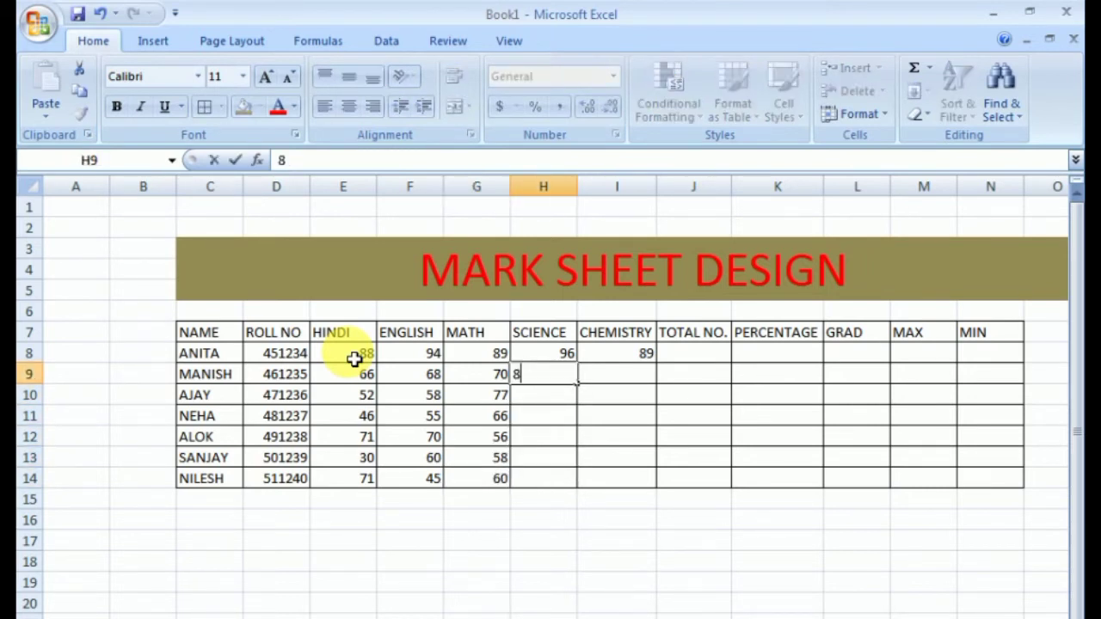
type("8")
key("Return")
type("54")
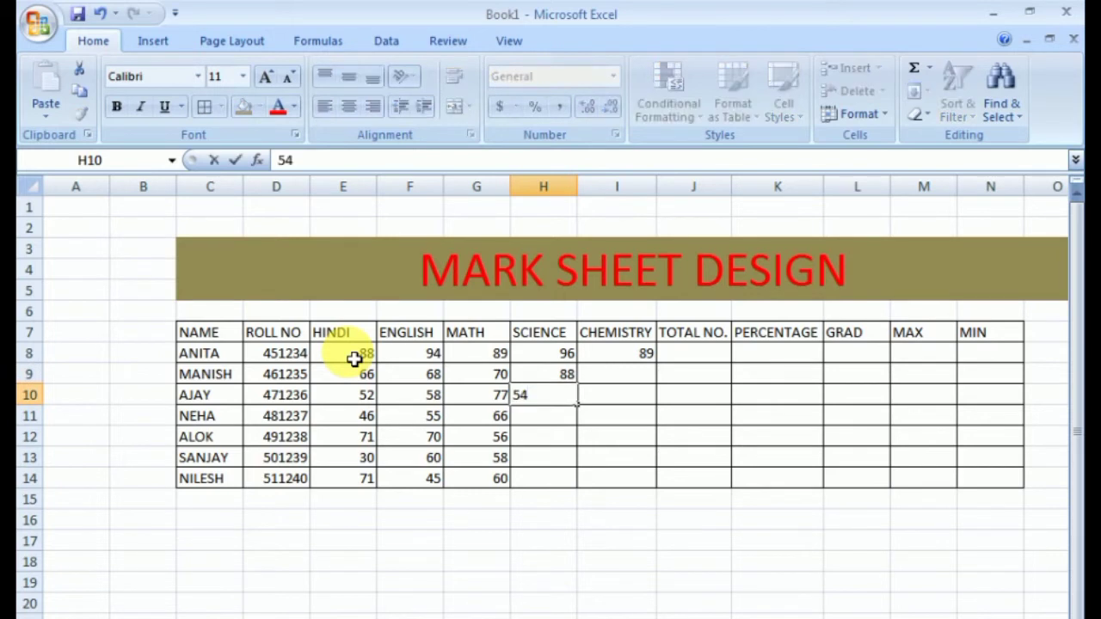
key("Return")
type("63")
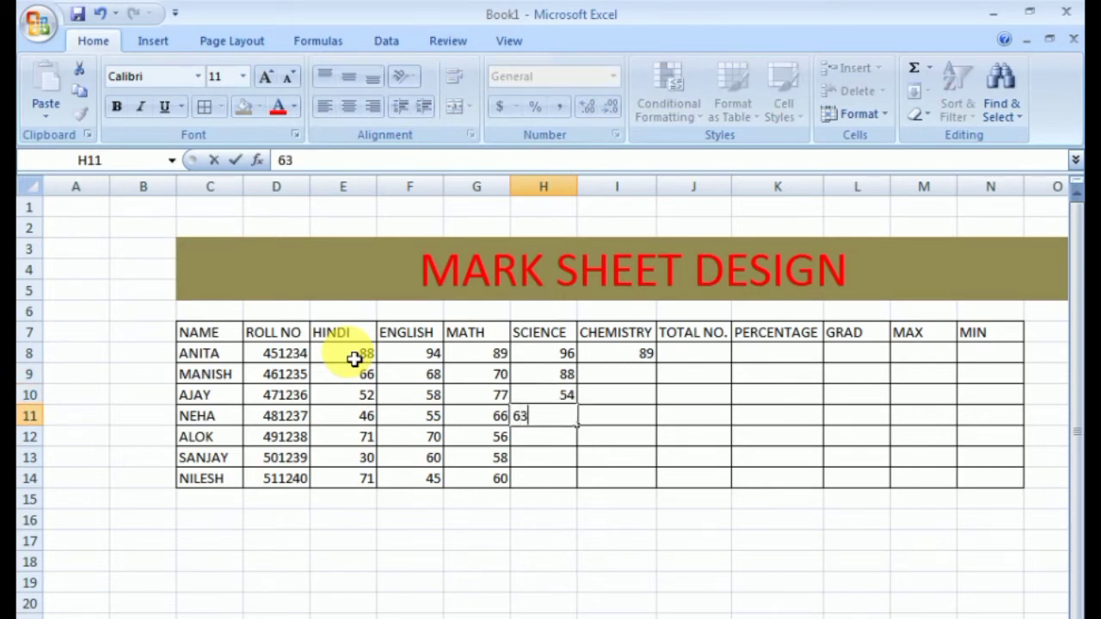
key("Return")
type("8")
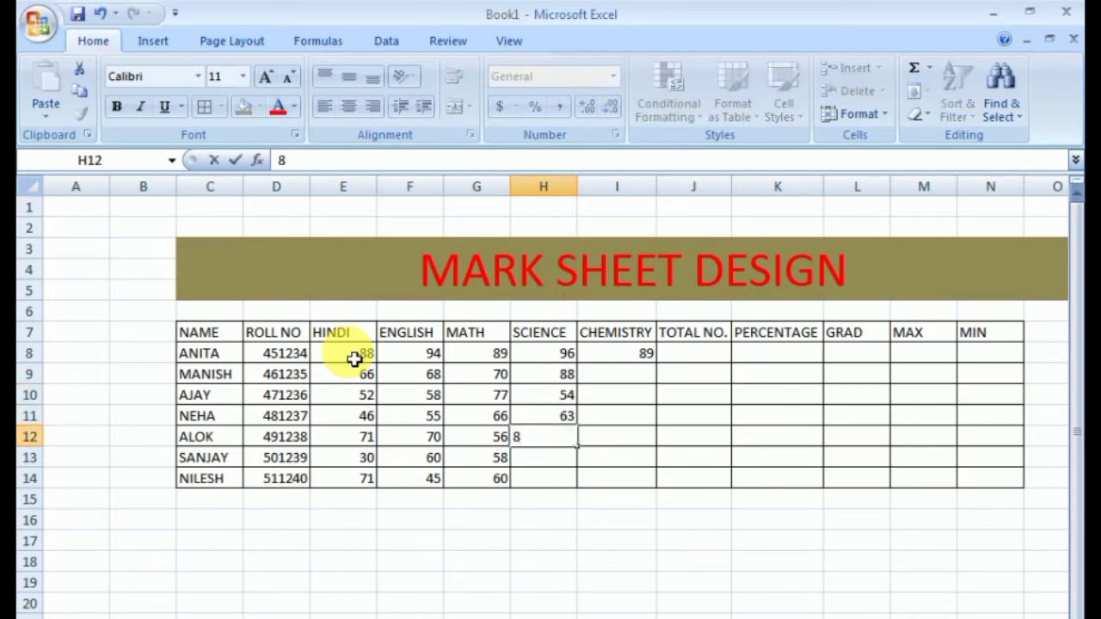
type("7")
key("Return")
type("79")
key("Return")
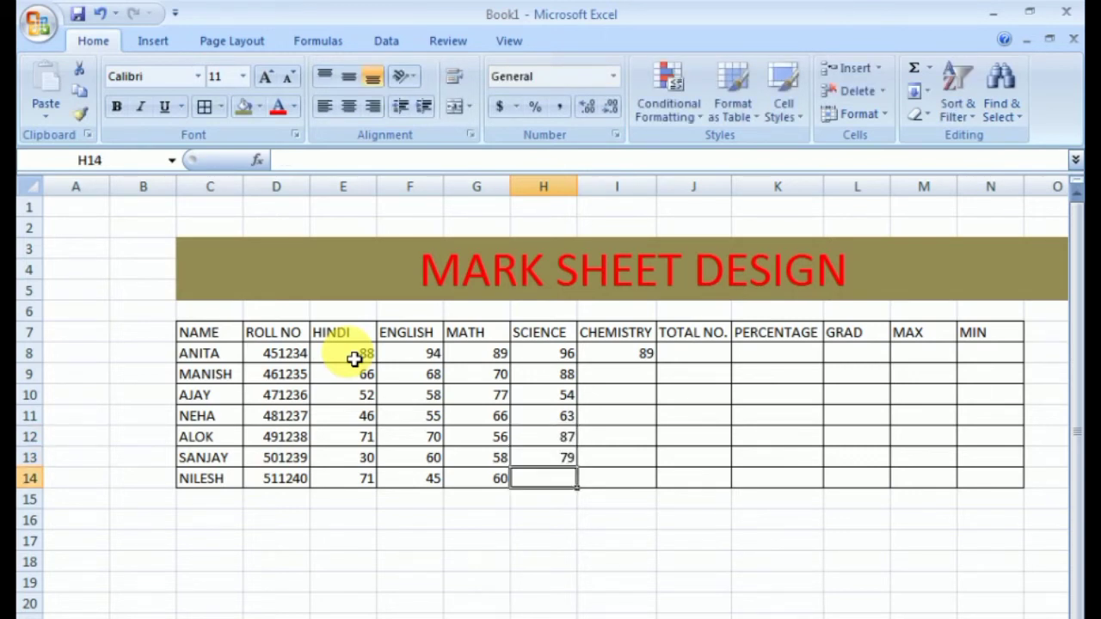
type("90")
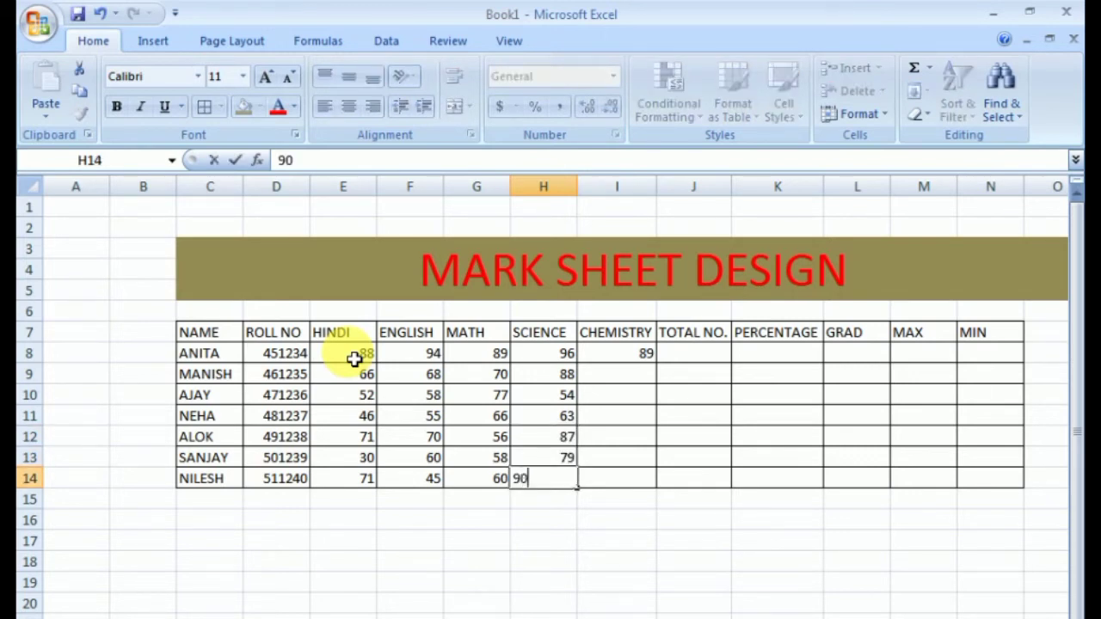
key("Right")
key("Up")
key("Up")
key("Up")
key("Up")
key("Up")
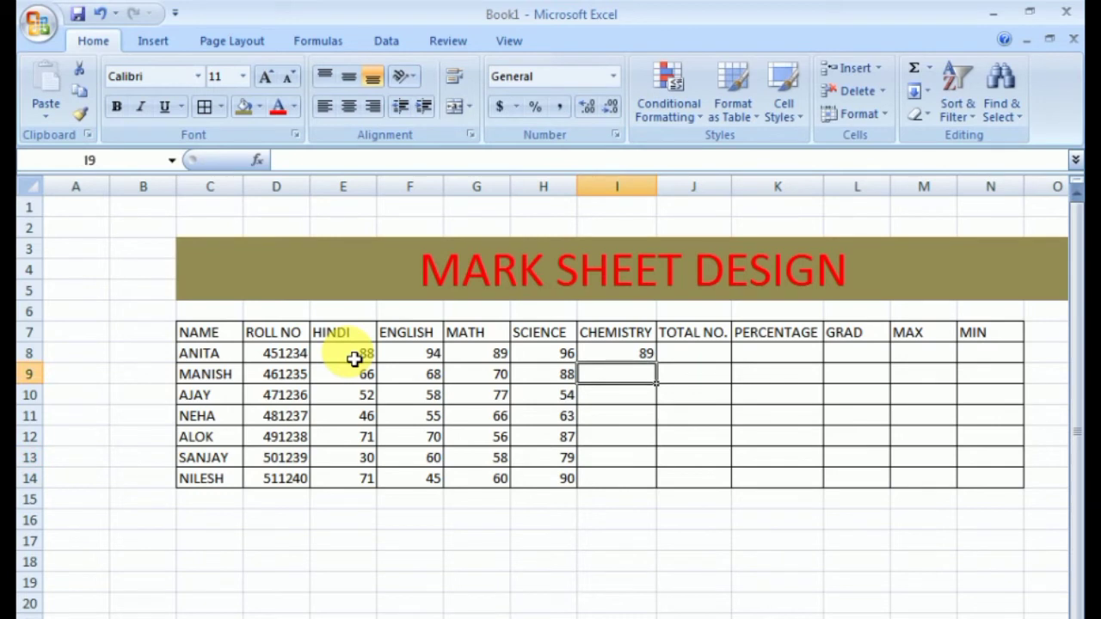
Step: Enter CHEMISTRY mark 45 in I9 and correct the SCIENCE mark in H10 to 78
type("45")
key("Return")
key("Left")
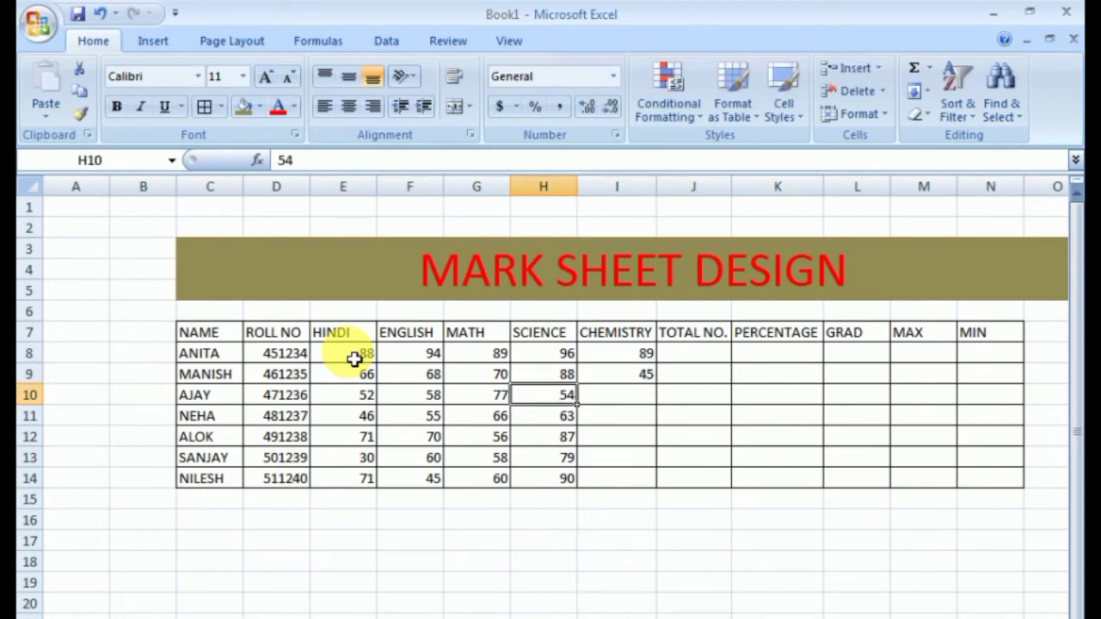
type("78")
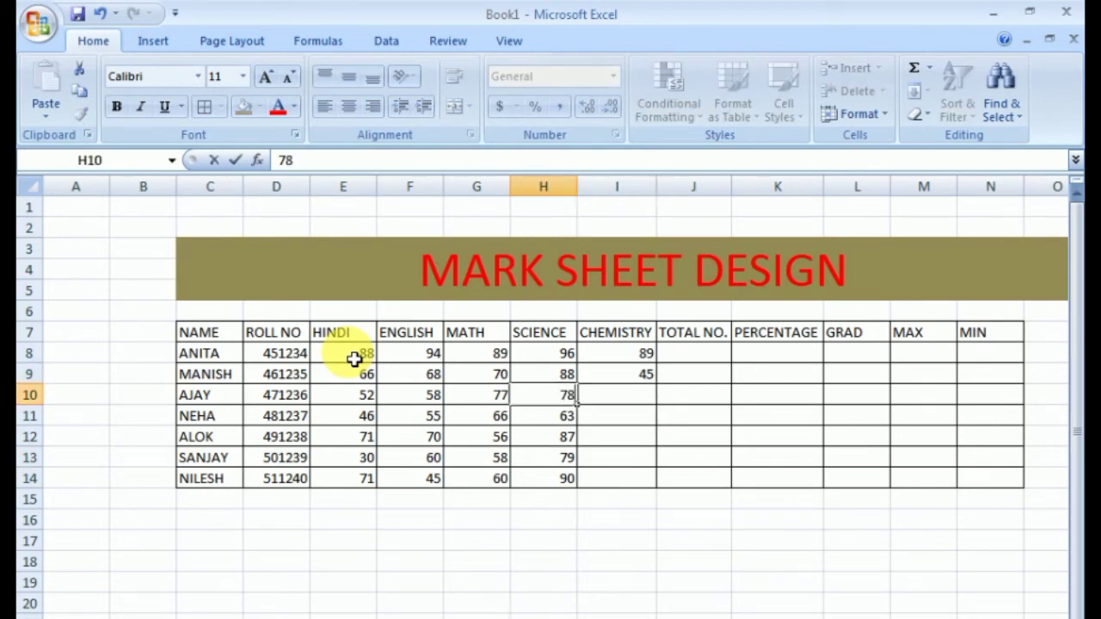
key("Right")
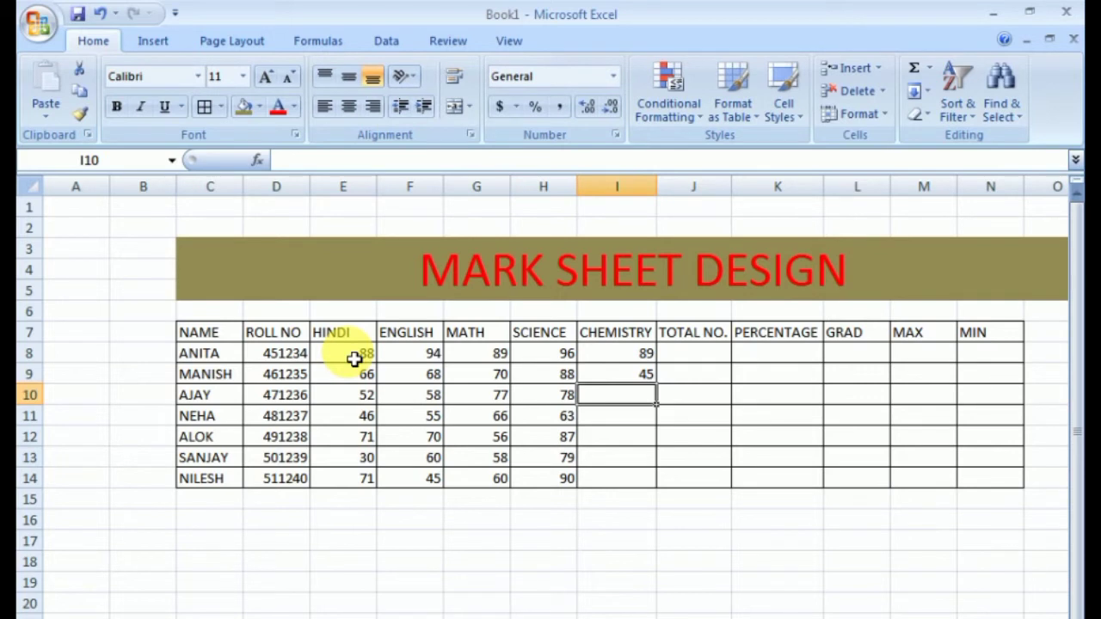
Step: Enter the remaining CHEMISTRY marks 48, 96, 60, 70, 48, fixing the mistyped 165 to 60
type("48")
key("Return")
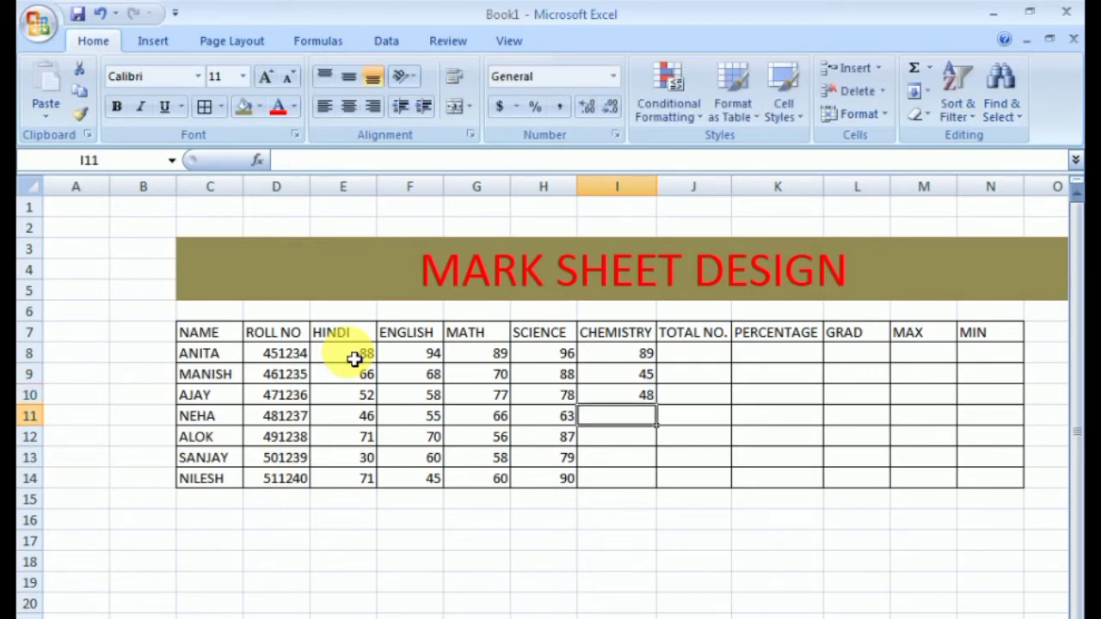
type("96")
key("Return")
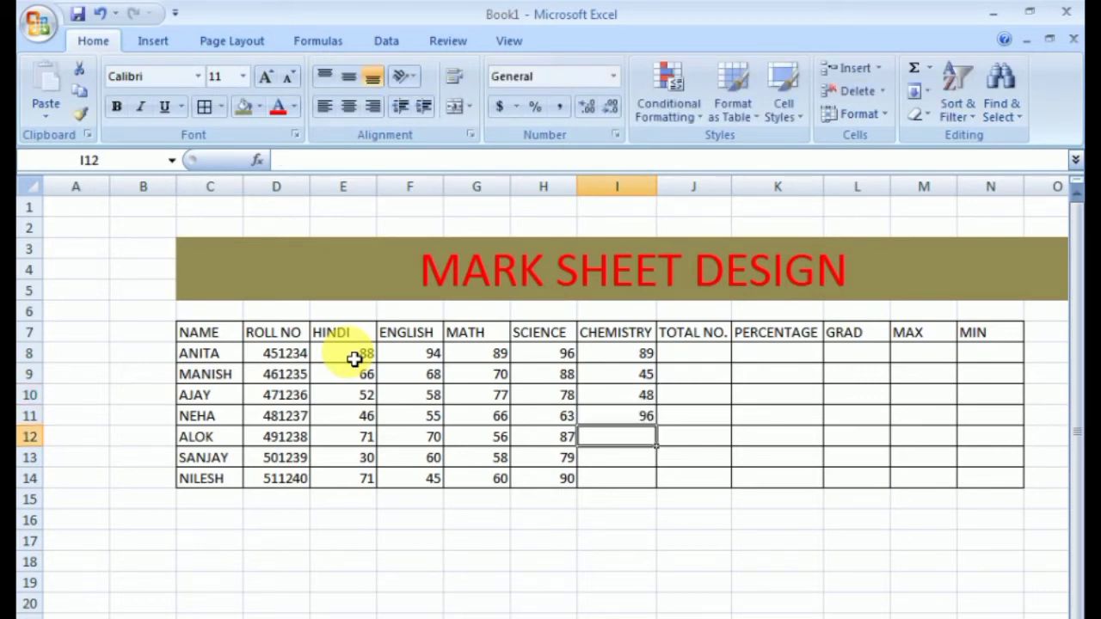
type("1")
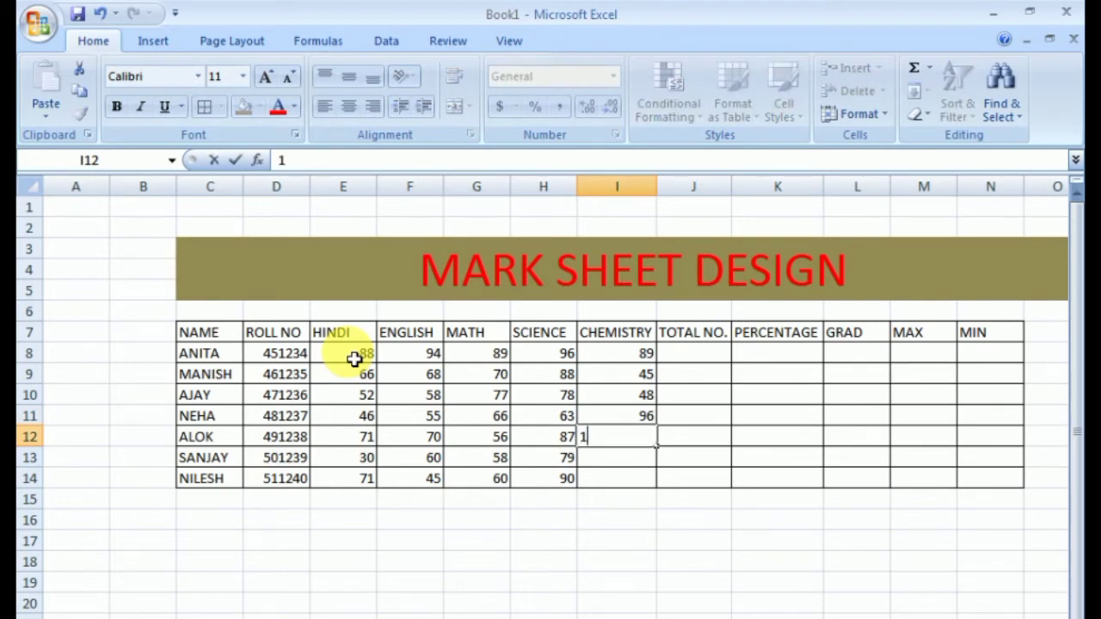
type("65")
key("Return")
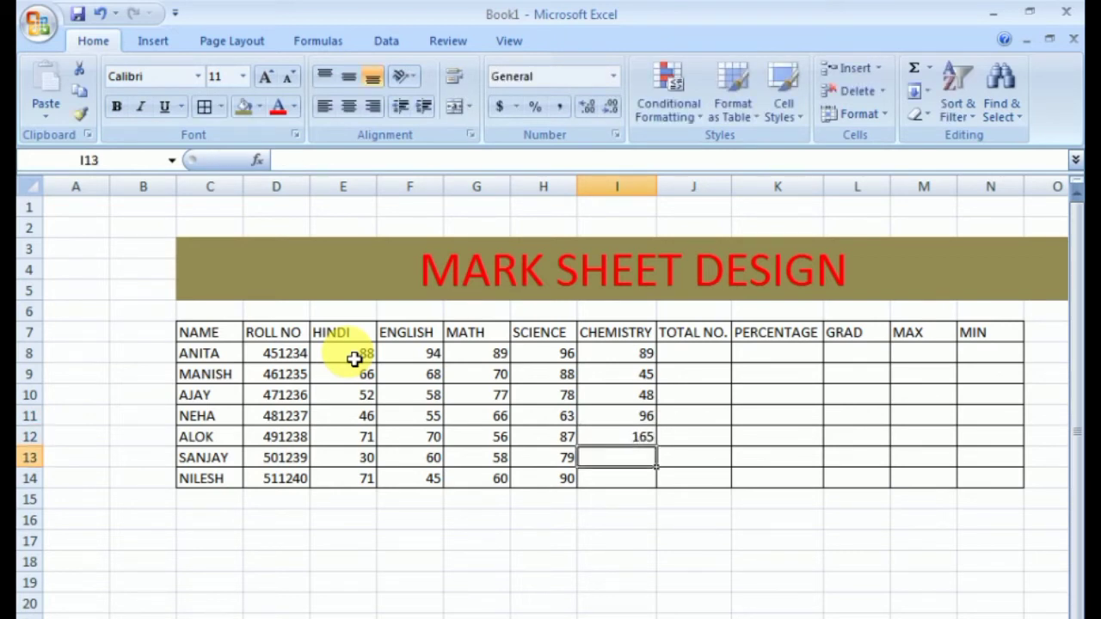
key("Up")
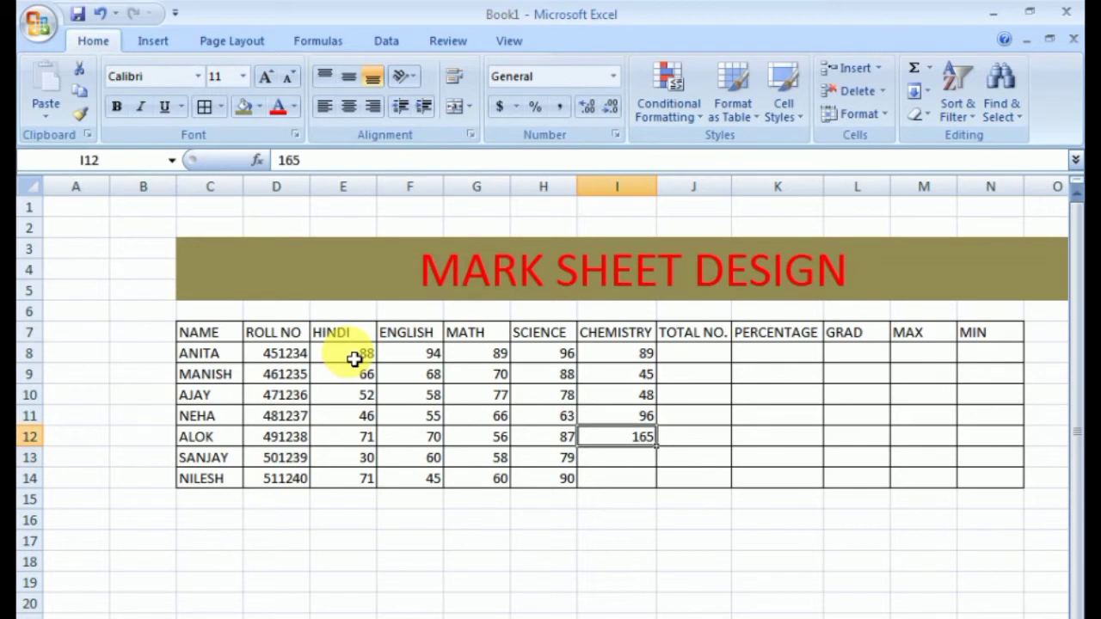
type("60")
key("Return")
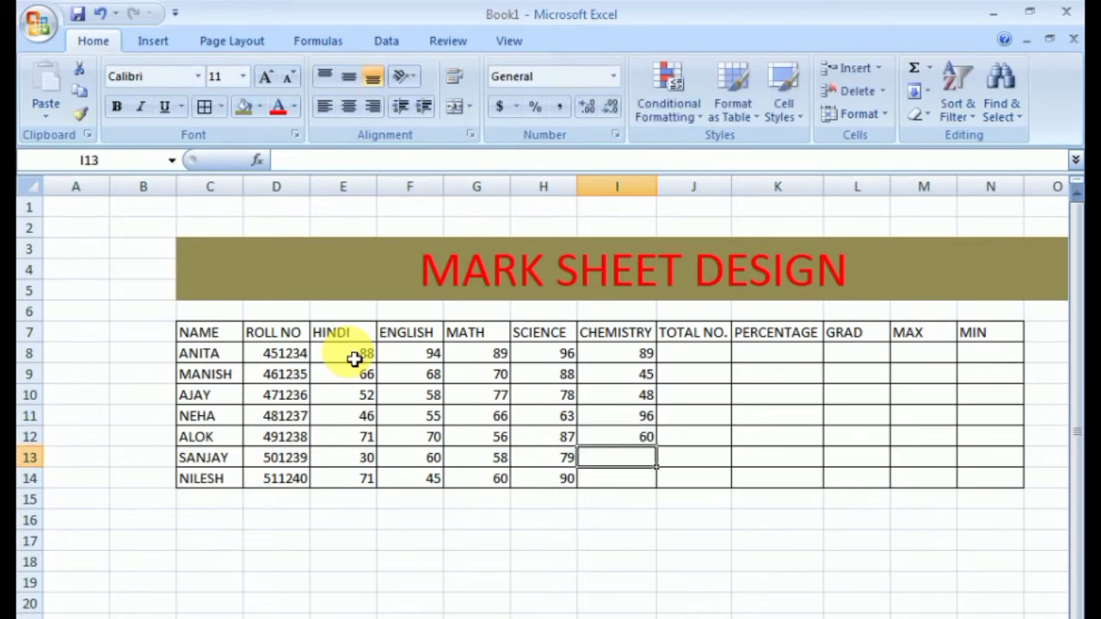
type("70")
key("Return")
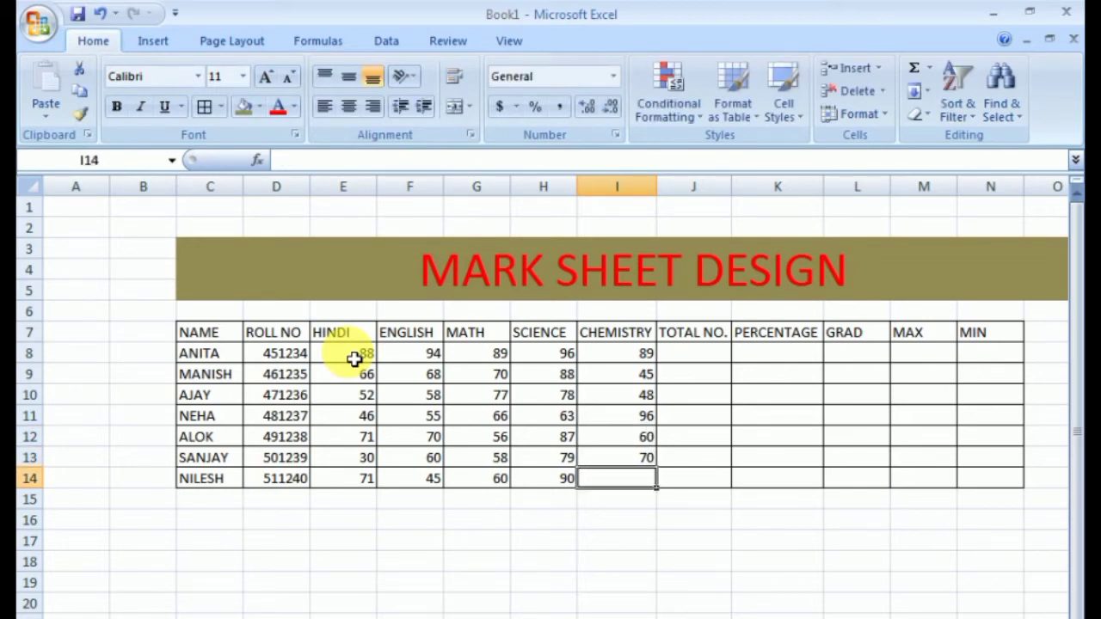
type("48")
key("Right")
key("Up")
key("Up")
key("Up")
key("Up")
key("Up")
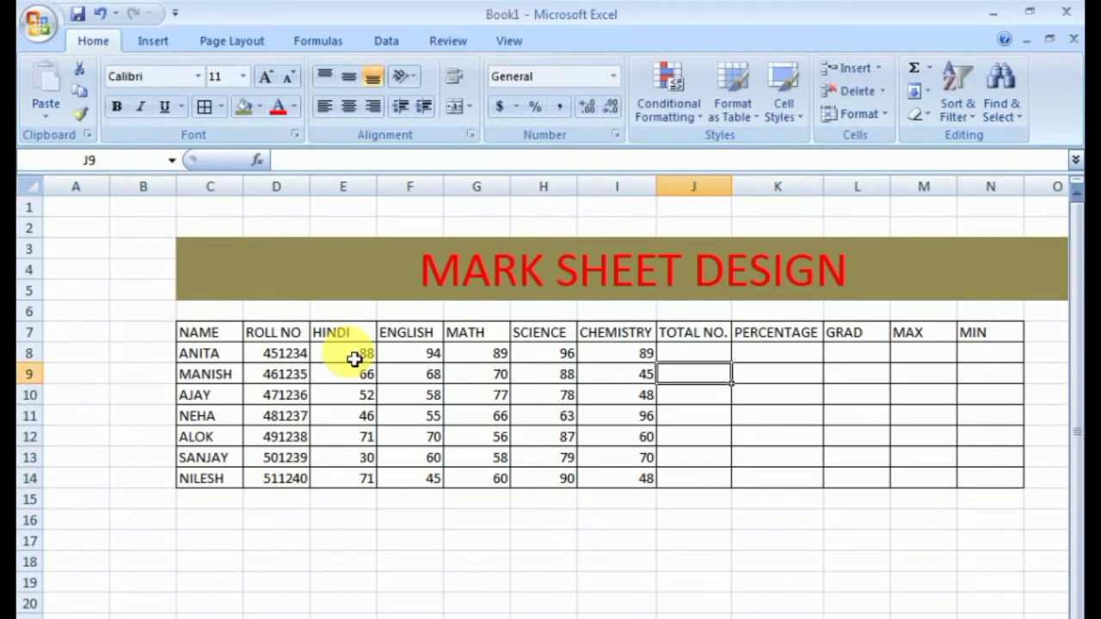
key("Up")
Step: Enter =SUM(E8:I8) in J8 to total the first student's marks
type("=")
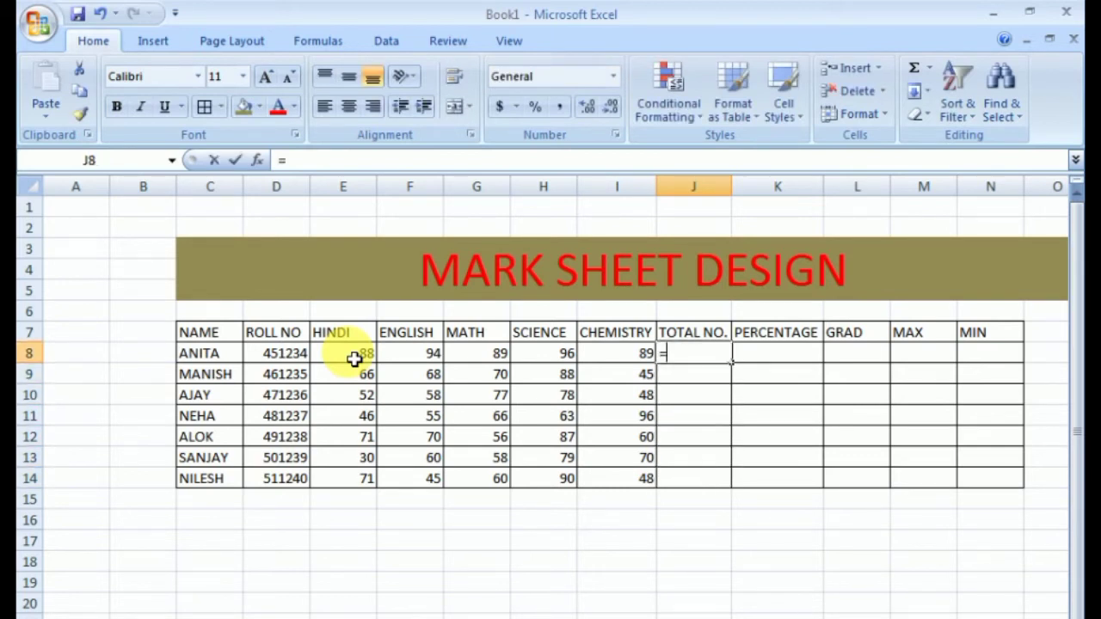
type("SUM")
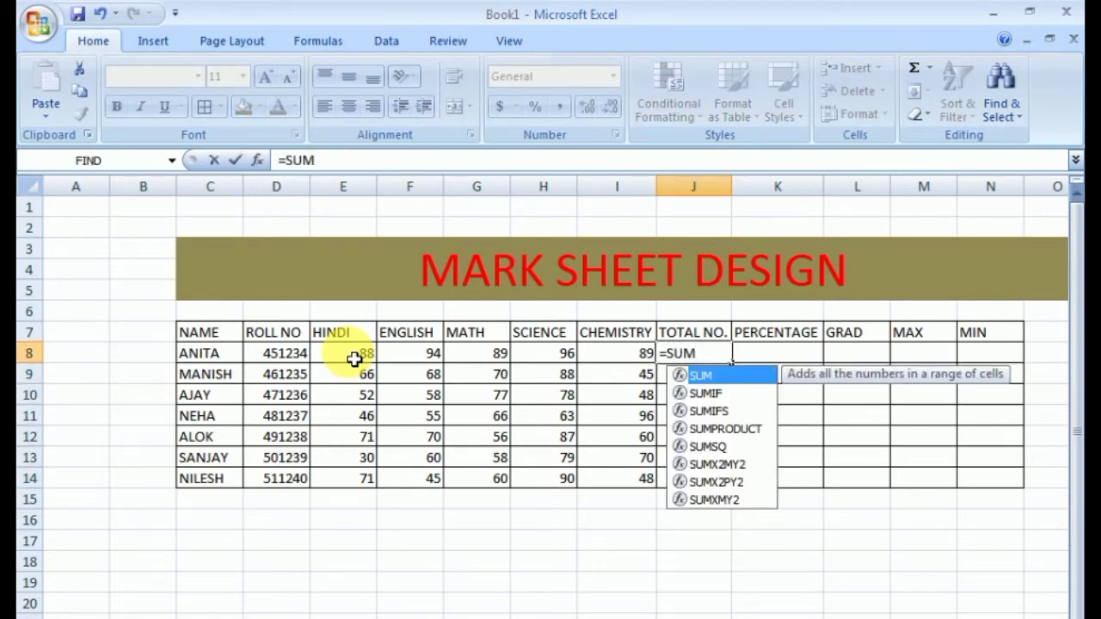
type("(")
left_click_drag(356, 360, 633, 362)
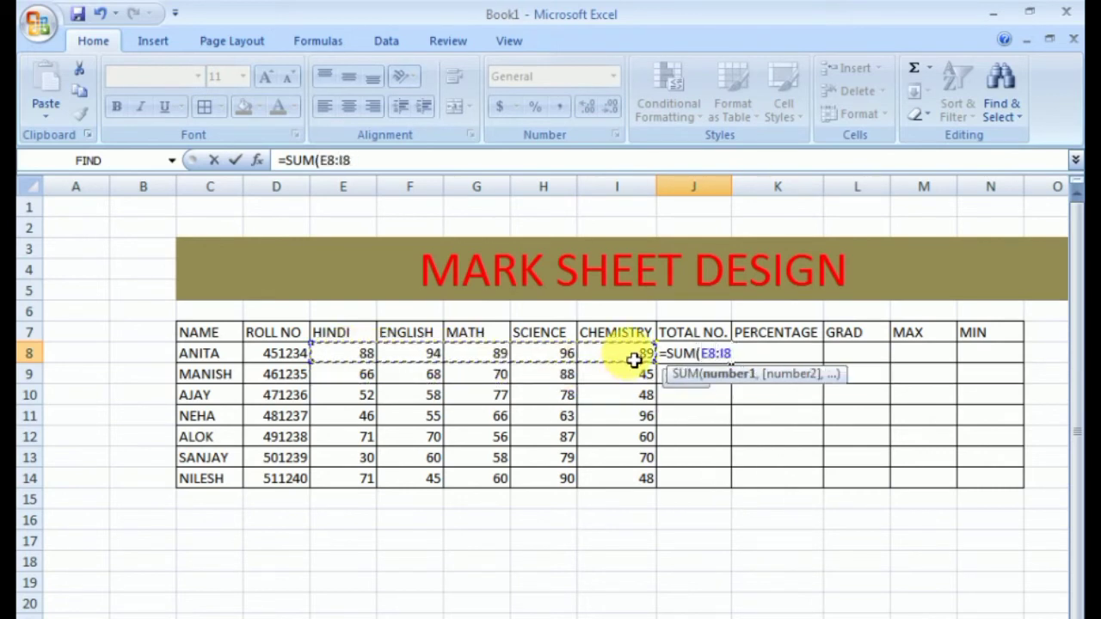
type(")")
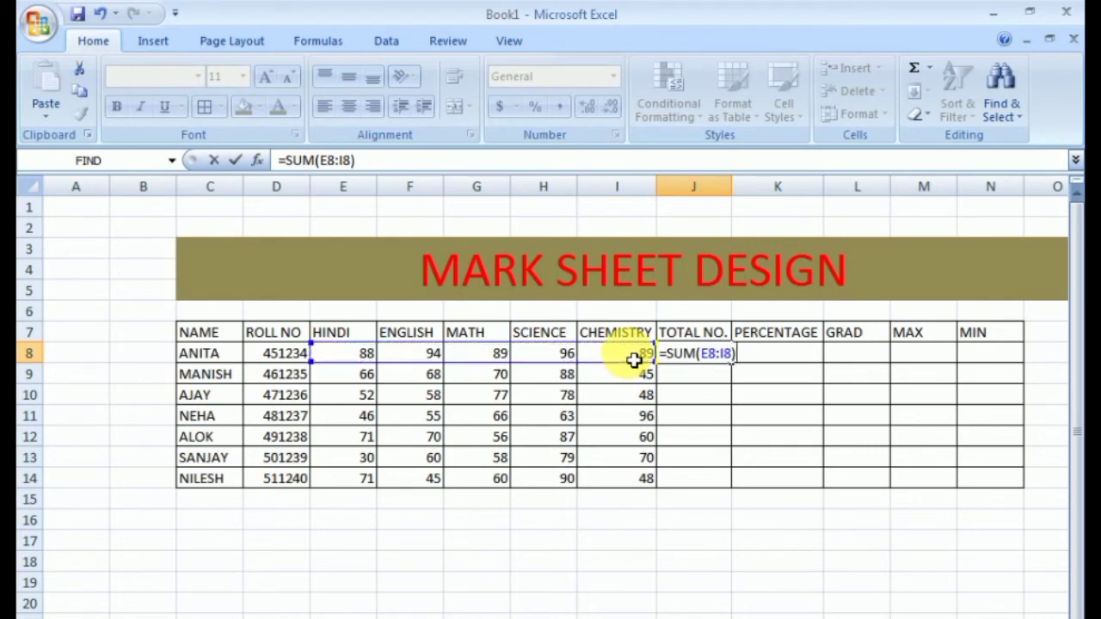
key("Return")
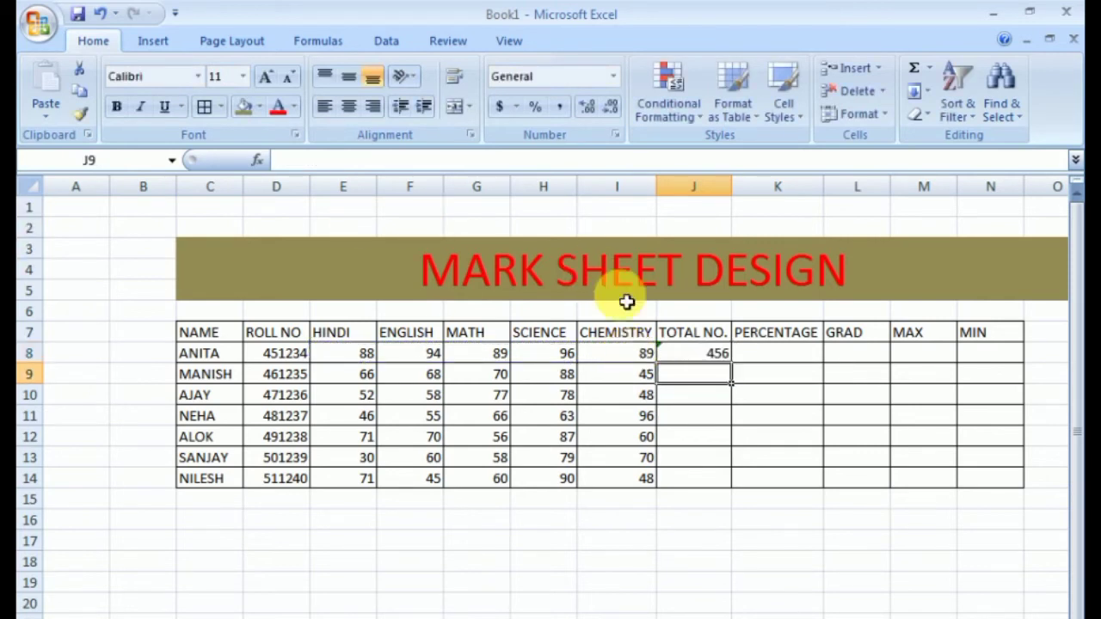
double_click(720, 353)
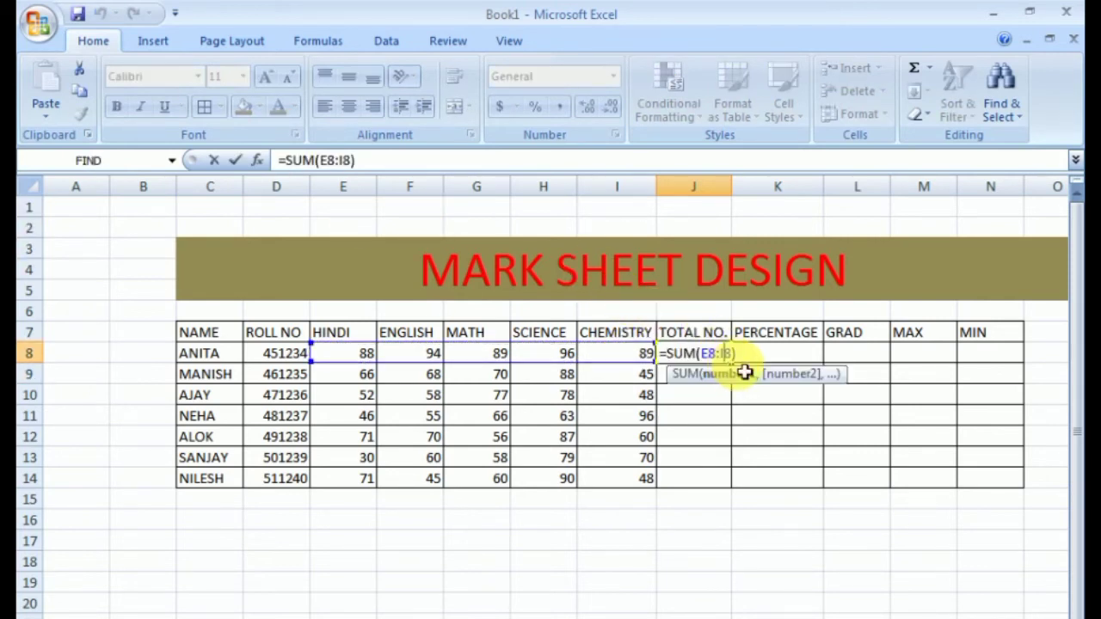
key("Return")
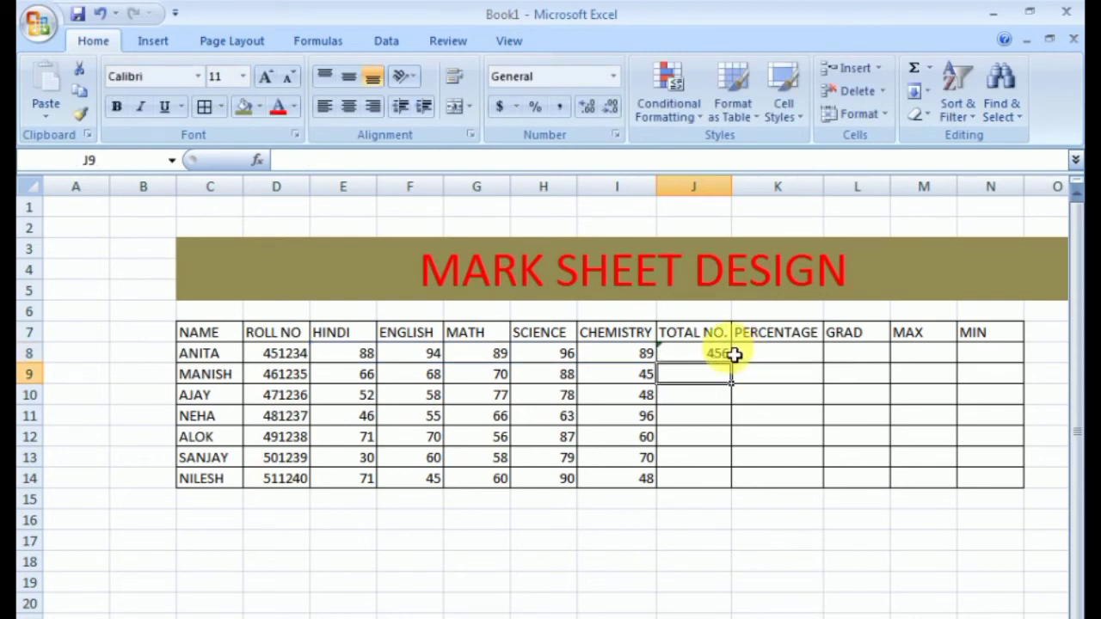
Step: Copy the total formula down to J14 and center the totals
left_click(713, 361)
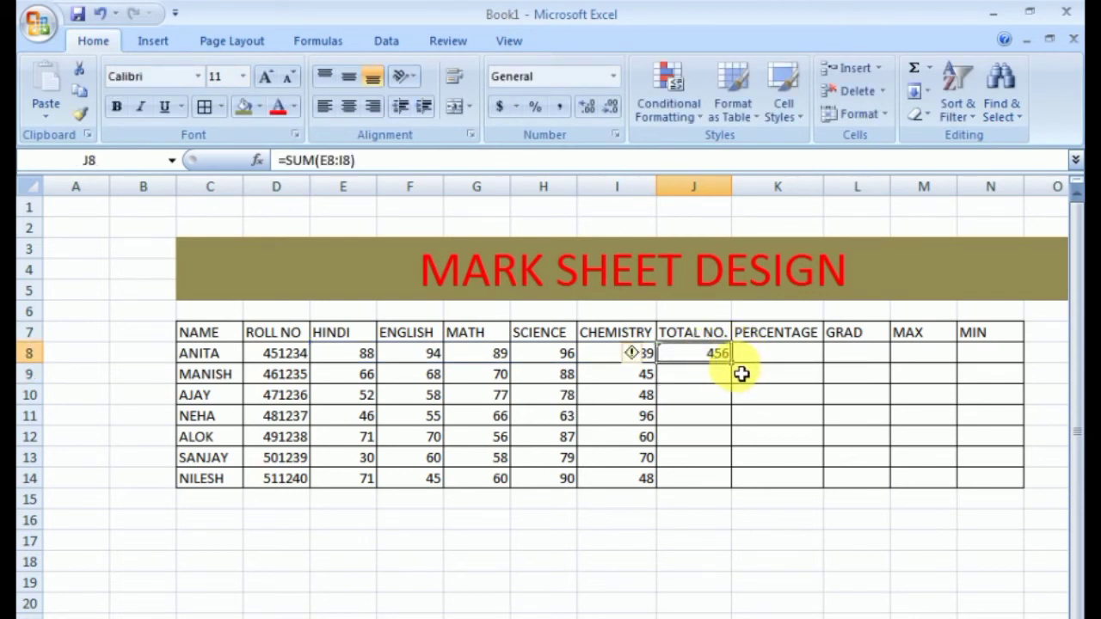
left_click_drag(740, 373, 740, 497)
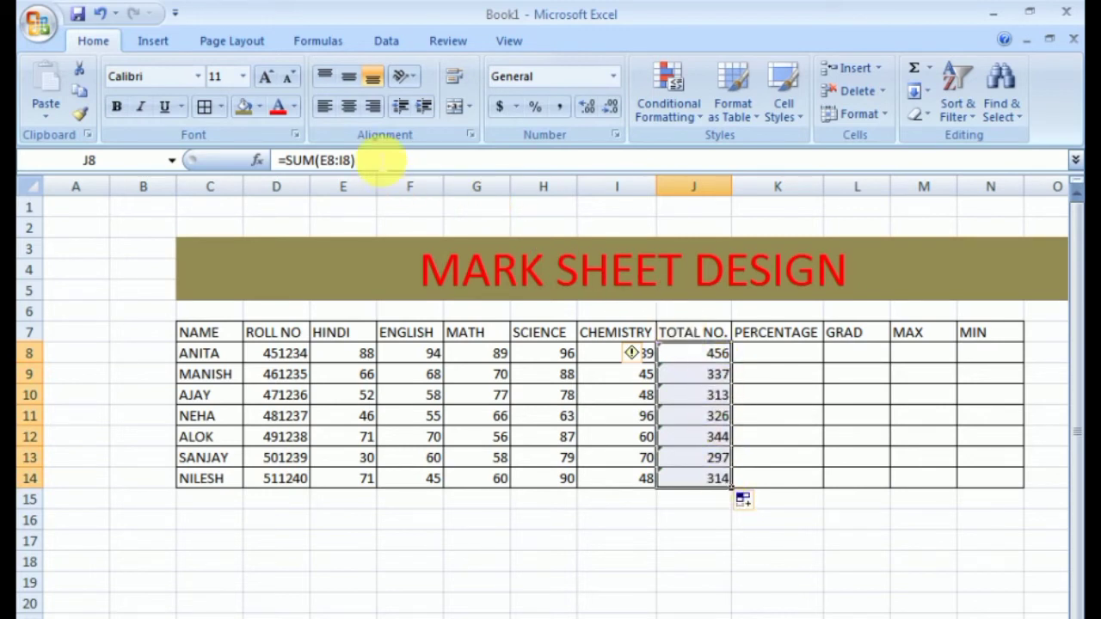
left_click(351, 106)
left_click(351, 107)
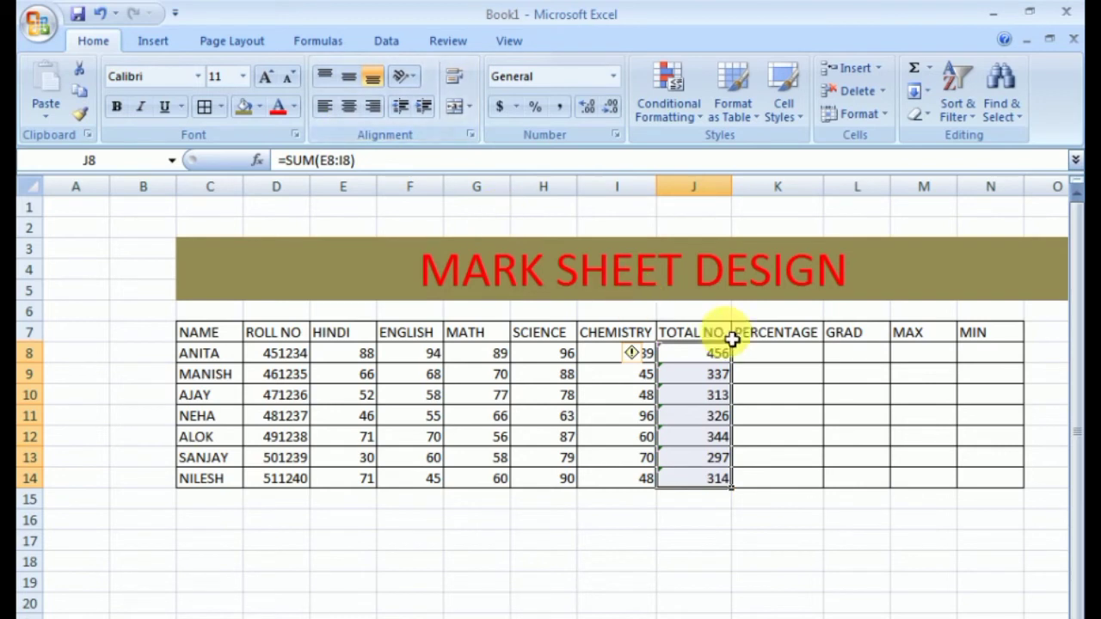
left_click(350, 109)
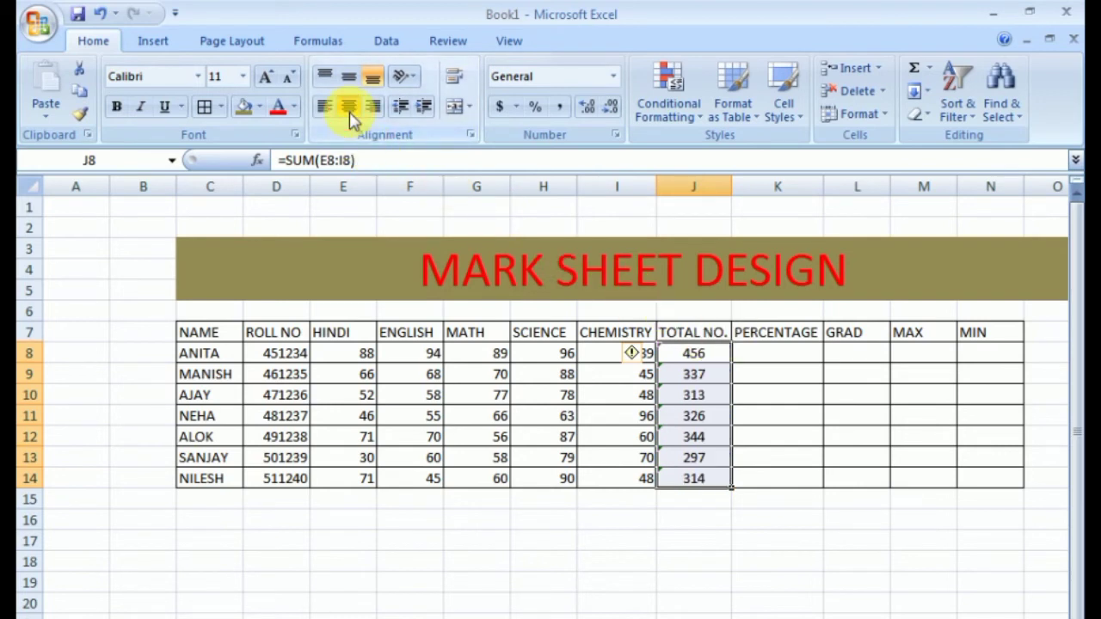
left_click(777, 354)
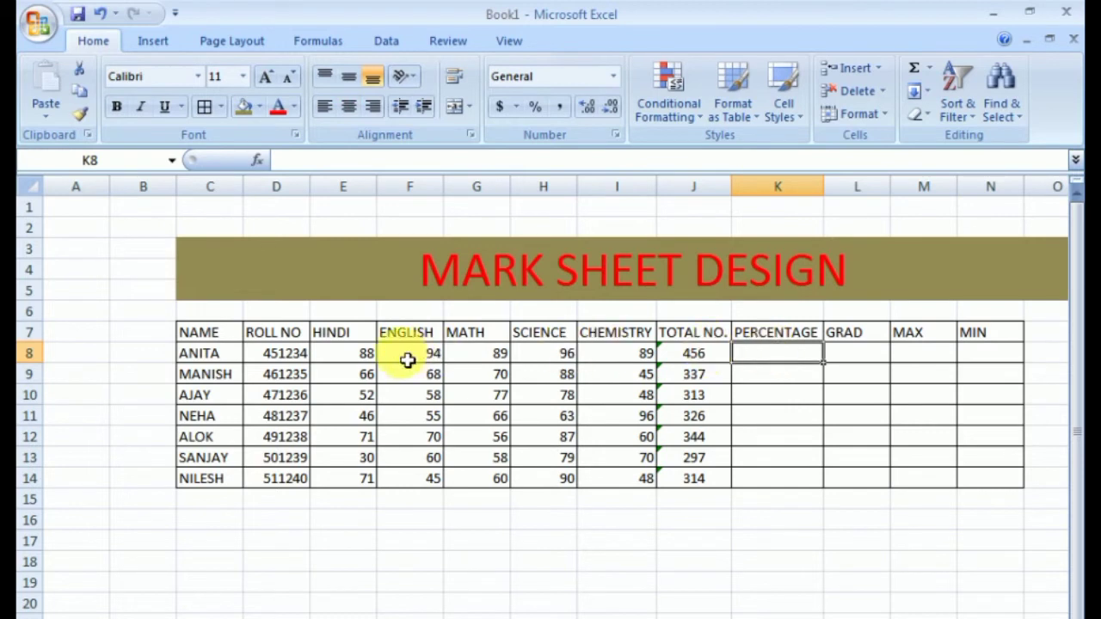
Step: Enter =J8/5 in K8 to compute the first student's percentage
left_click(363, 335)
double_click(411, 333)
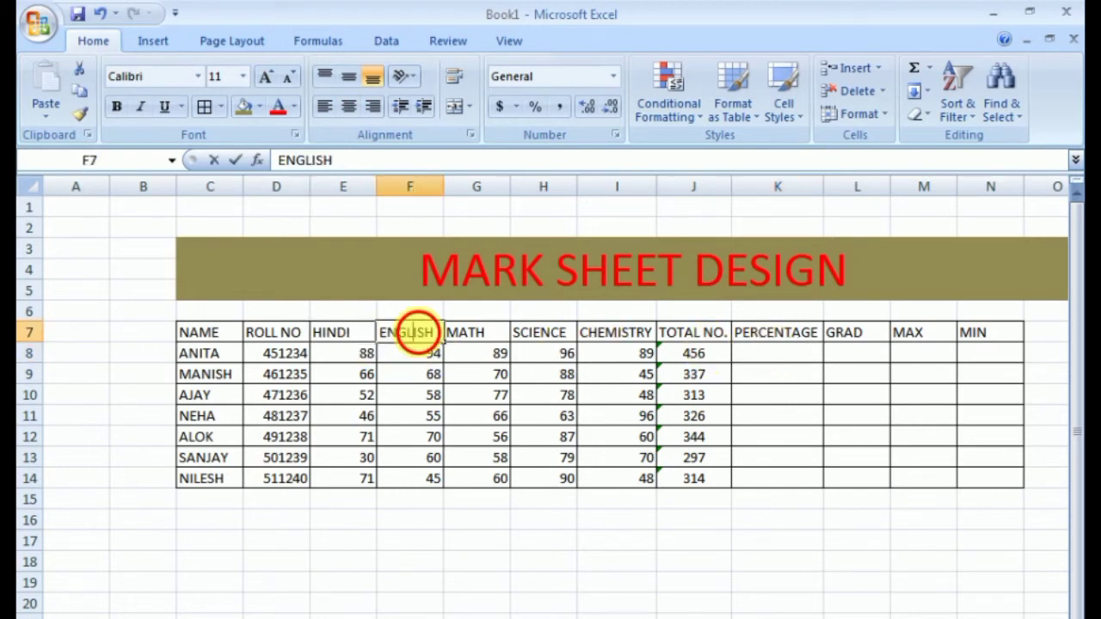
left_click(465, 335)
left_click(546, 335)
left_click(603, 338)
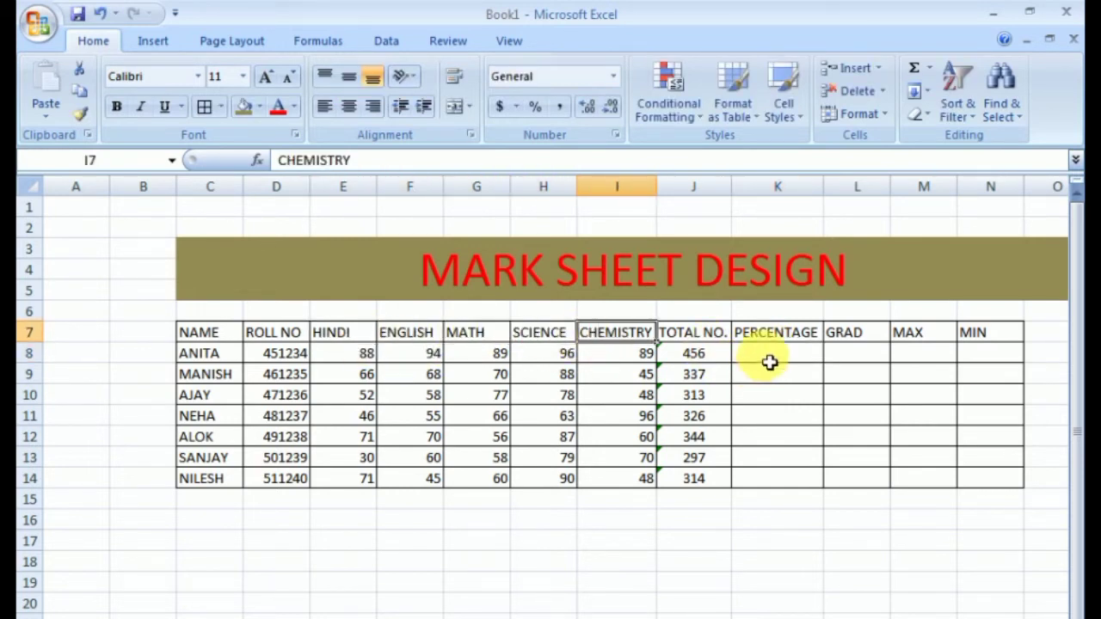
left_click(769, 363)
type("=")
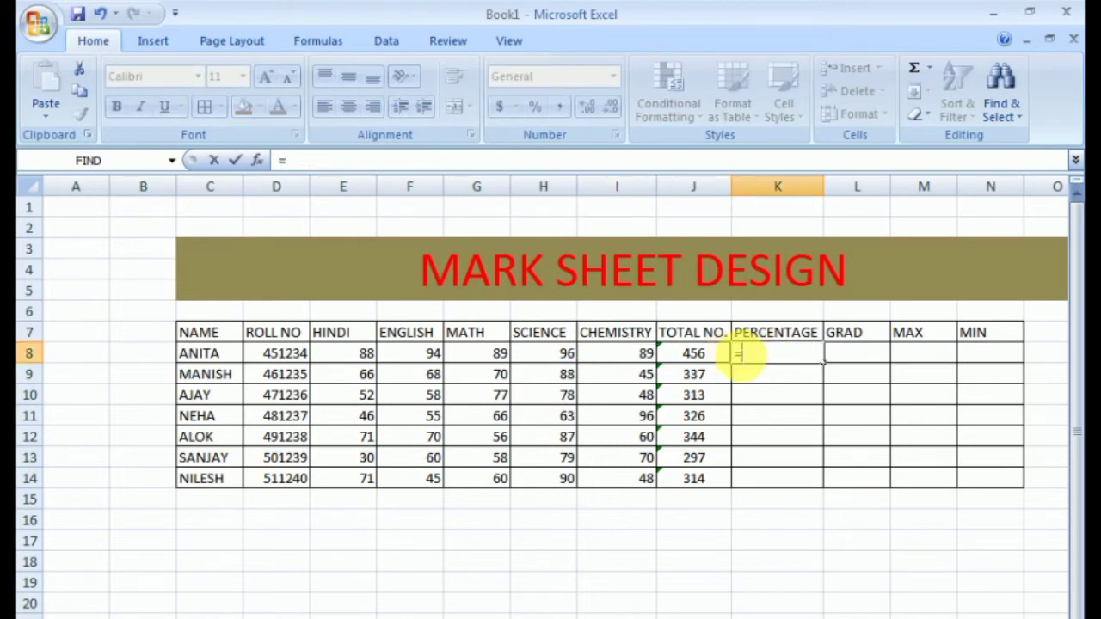
left_click(689, 356)
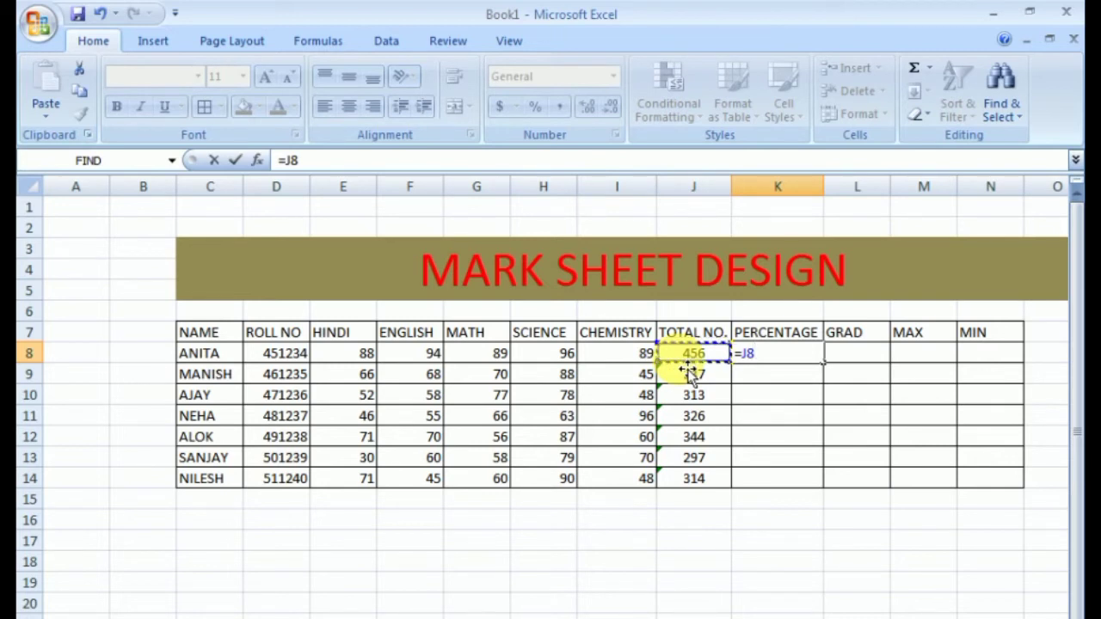
type("/")
type("5")
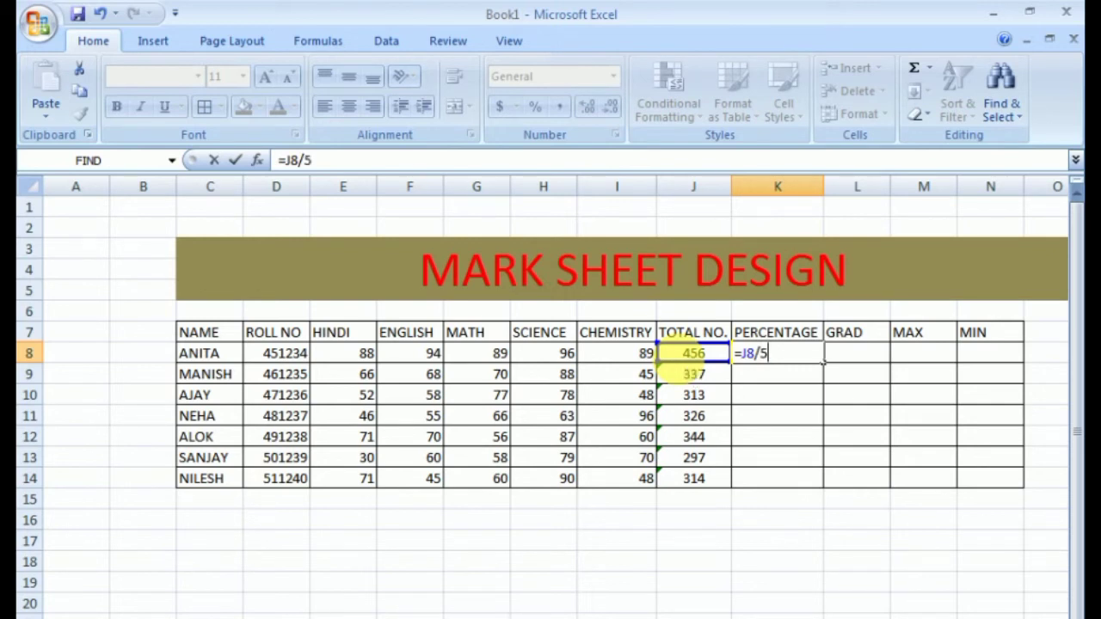
key("Return")
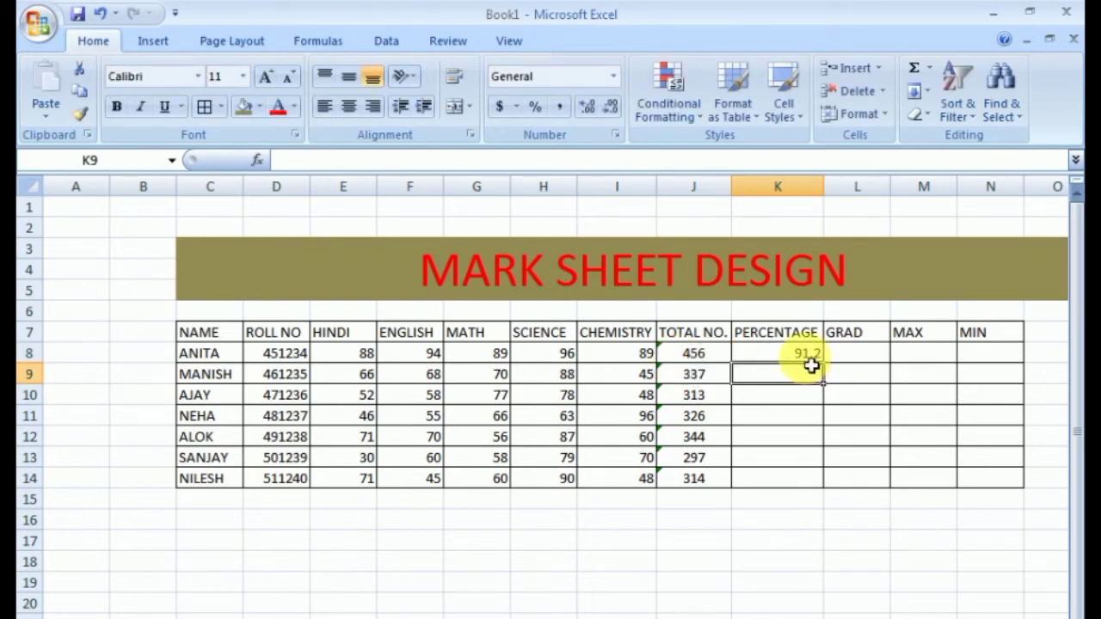
Step: Copy the percentage formula down to K14 and centre the values
left_click(805, 356)
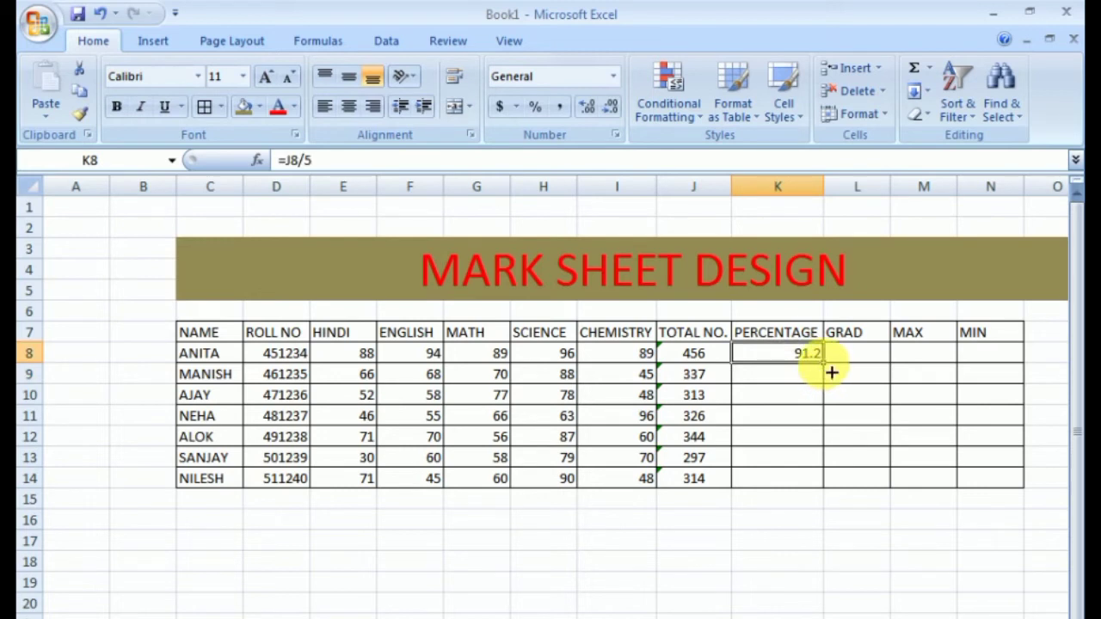
left_click_drag(823, 363, 824, 490)
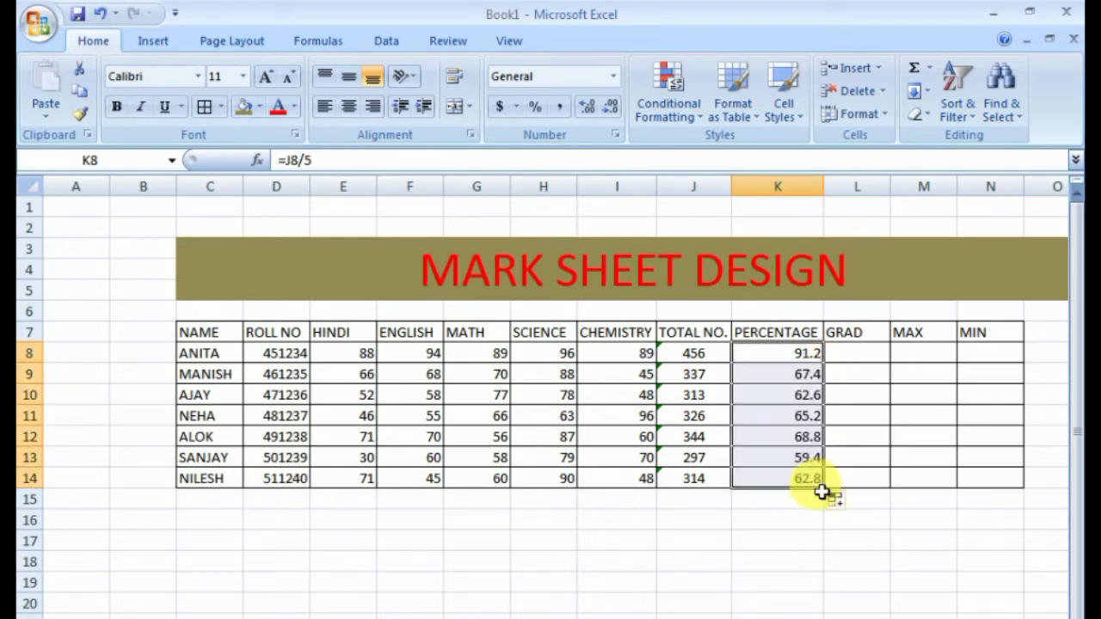
left_click(352, 110)
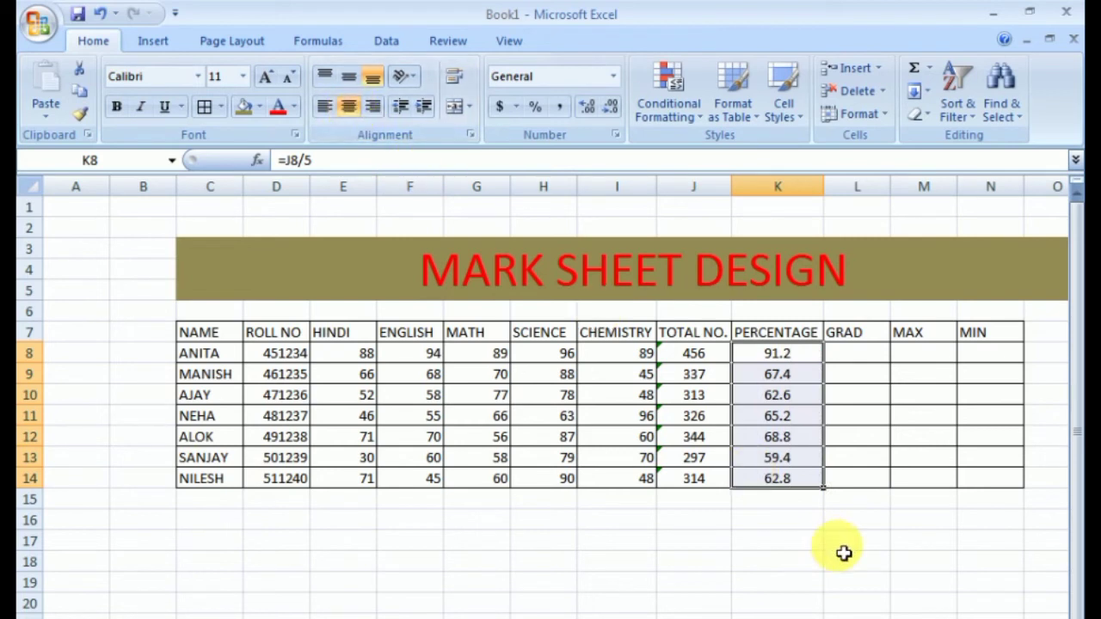
left_click(761, 534)
double_click(761, 532)
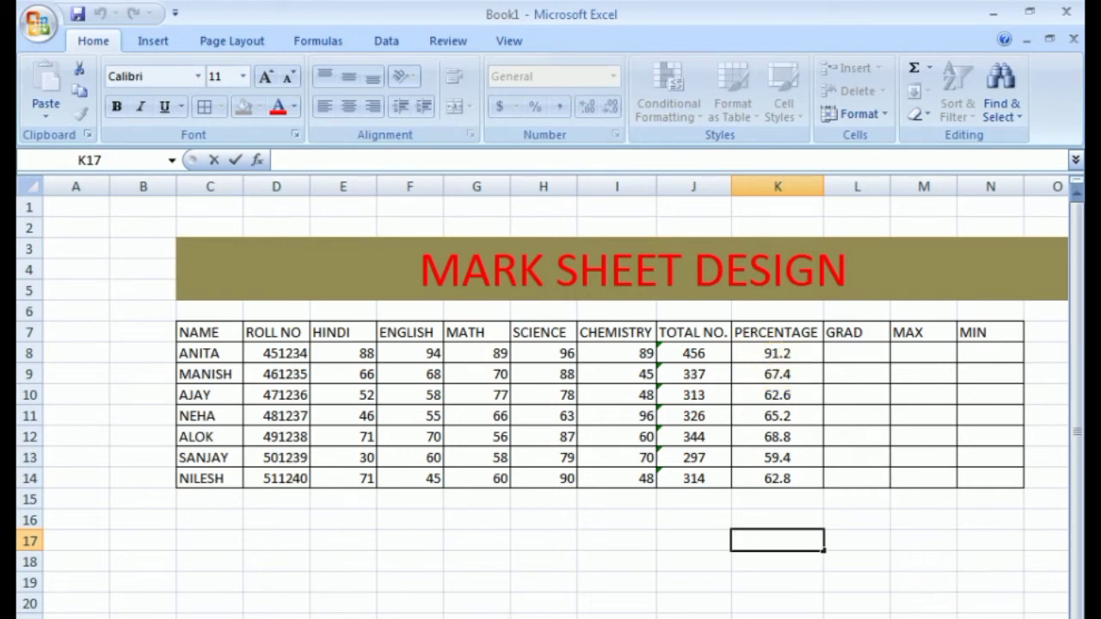
Step: Widen the GRAD column L
scroll(550, 404, "right", 1)
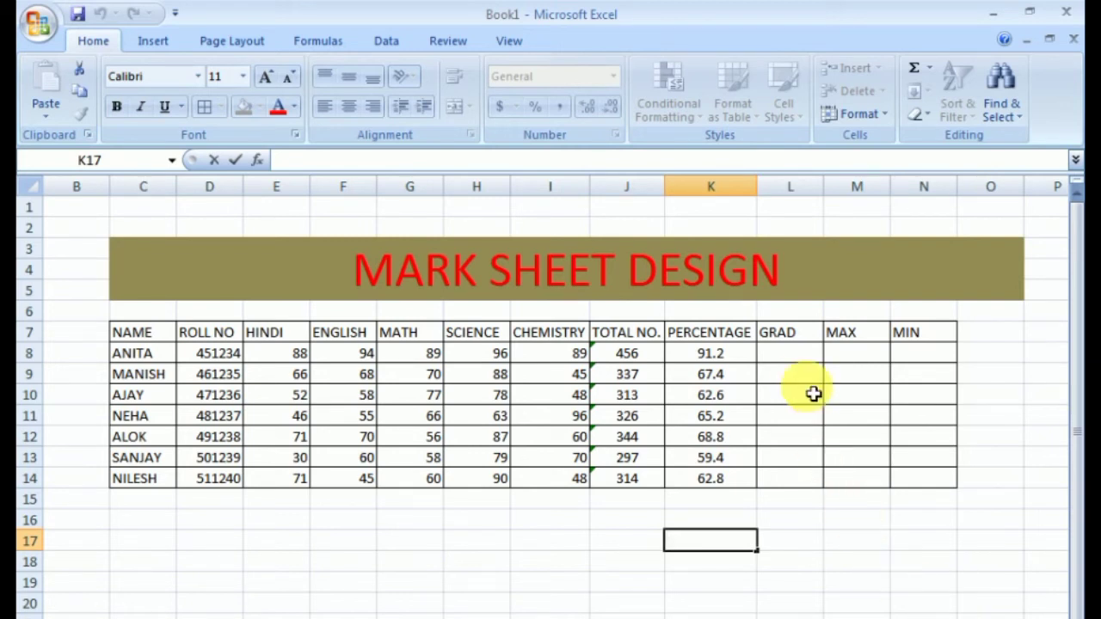
left_click(804, 362)
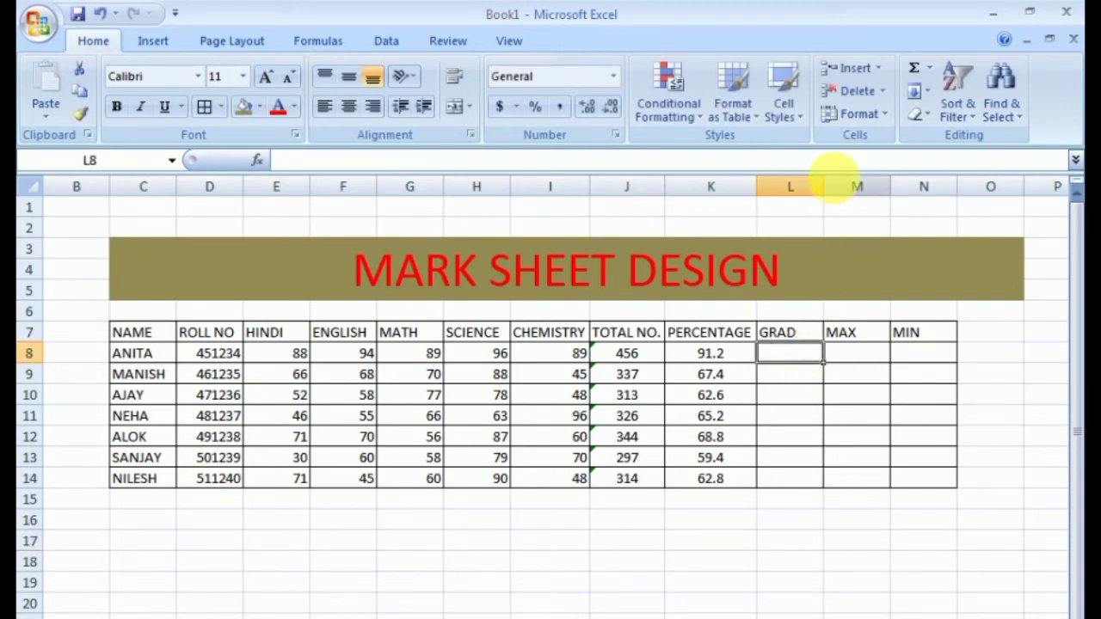
left_click_drag(824, 186, 853, 188)
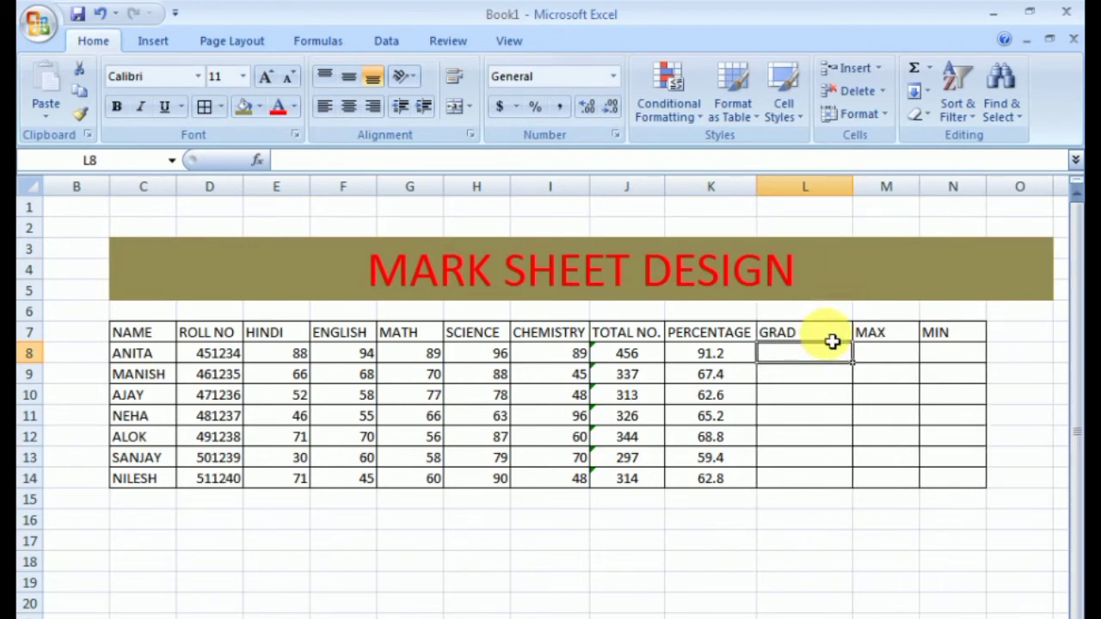
Step: Start the grade formula in L8 with =IF(K8>=90,"A+",IF(
type("=")
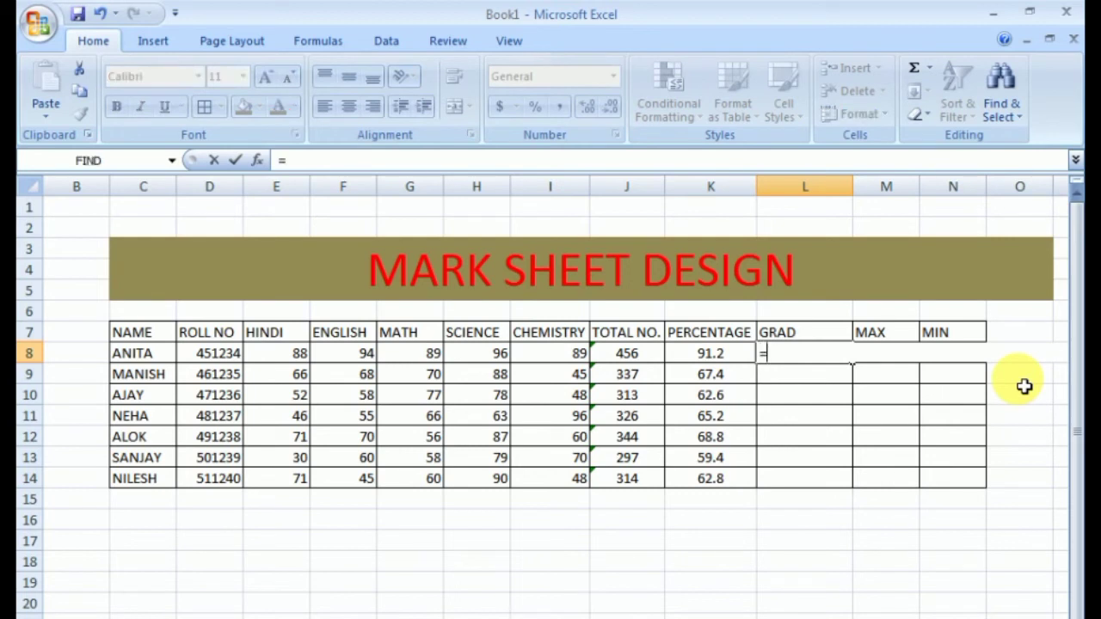
type("IF")
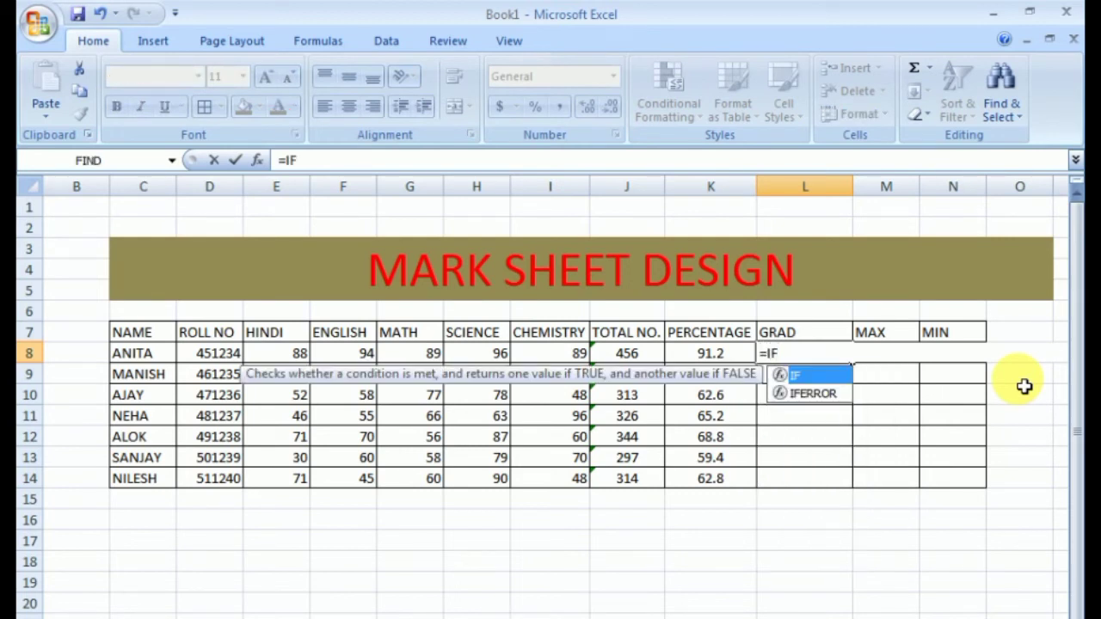
type("(")
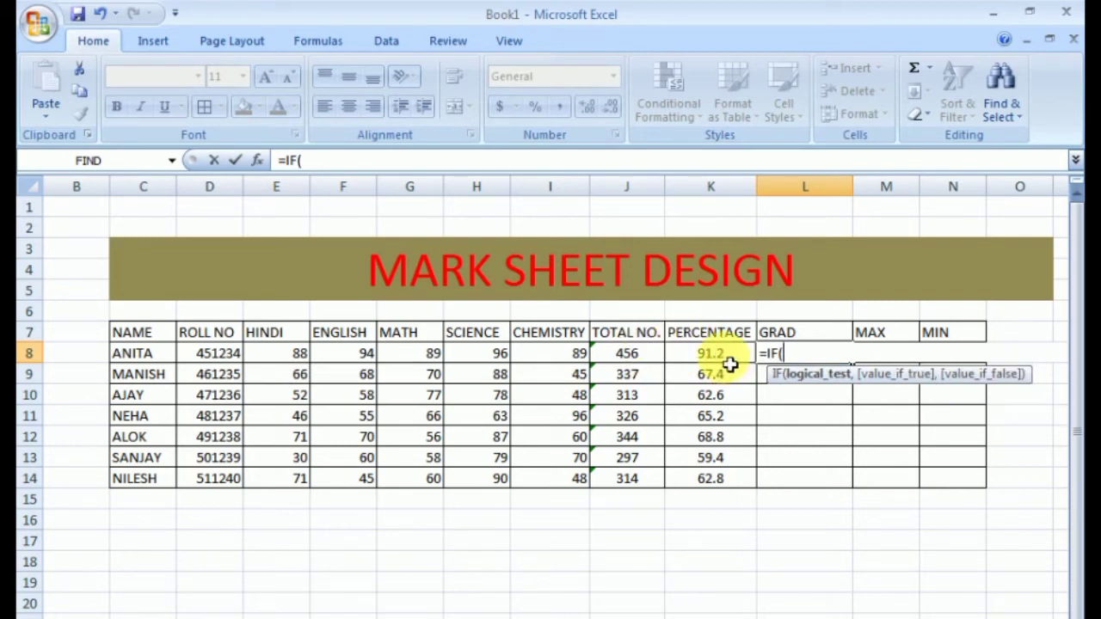
left_click(730, 364)
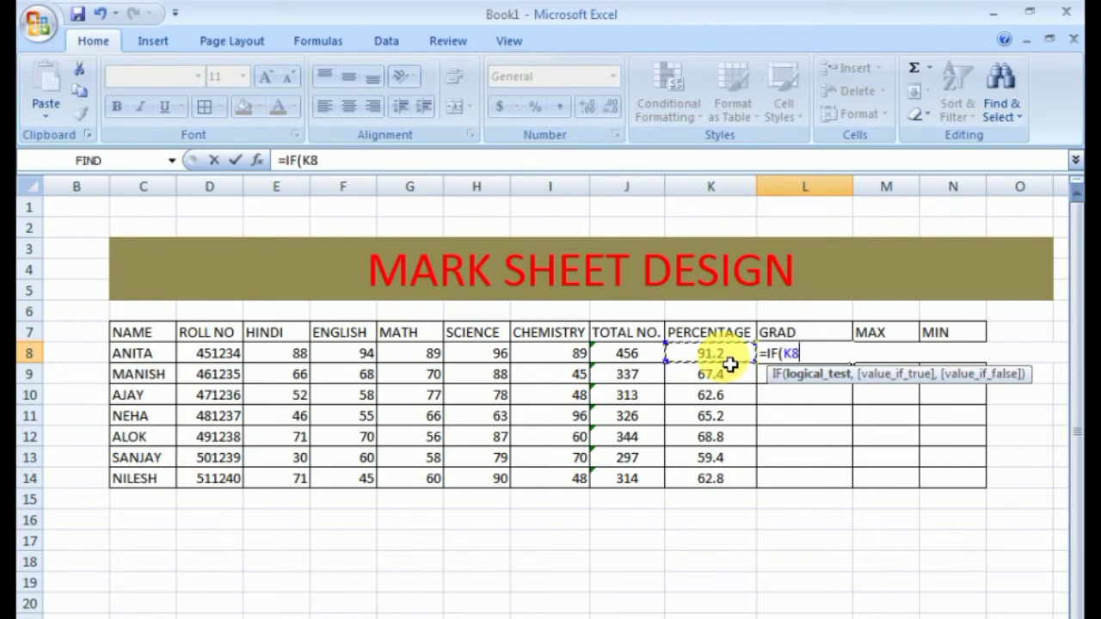
type(">")
type("=9")
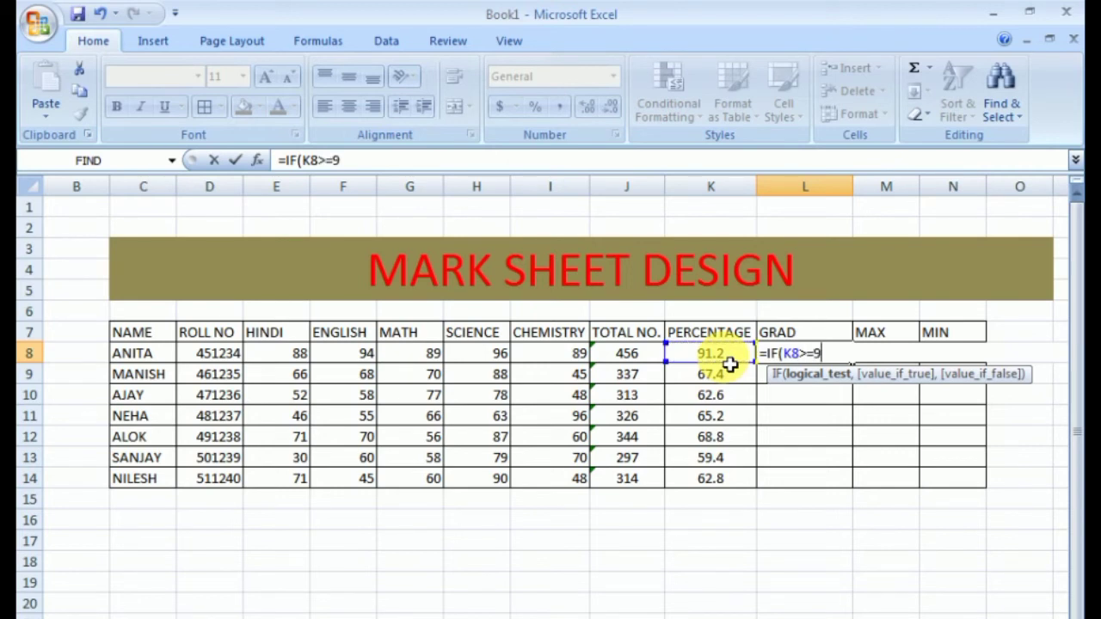
type("0")
type(",")
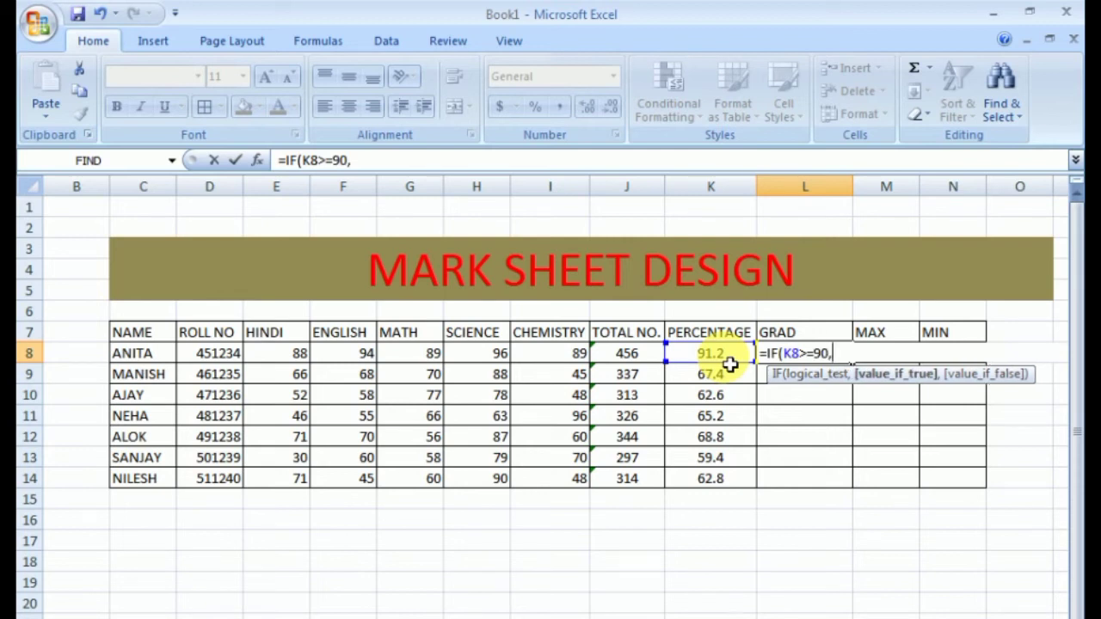
type("\"")
type("A+")
type("\"")
type(",IF")
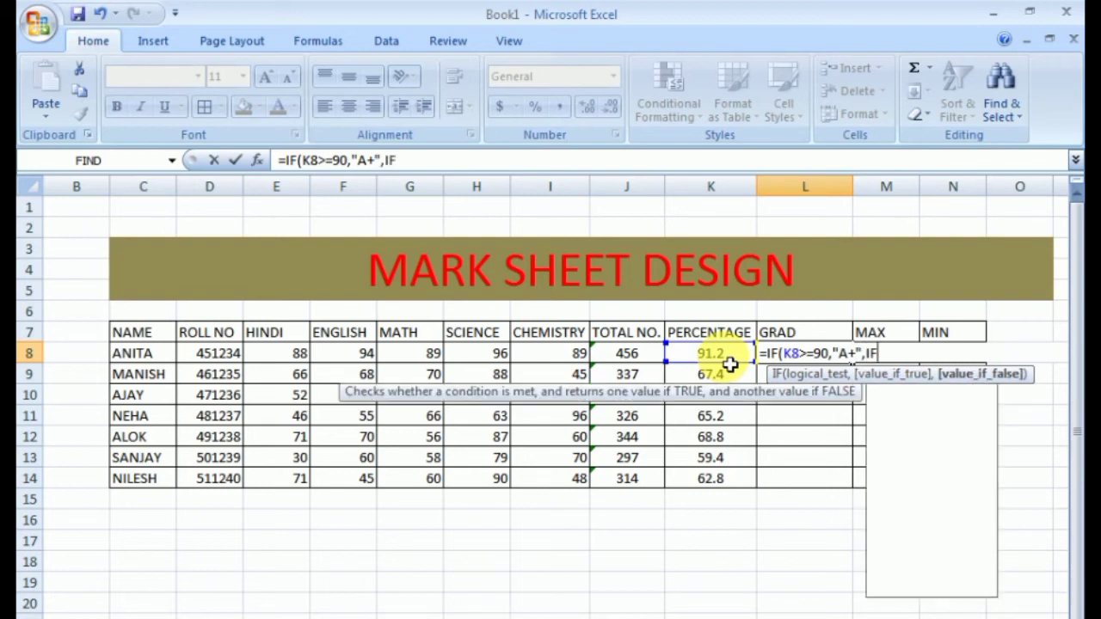
type("(")
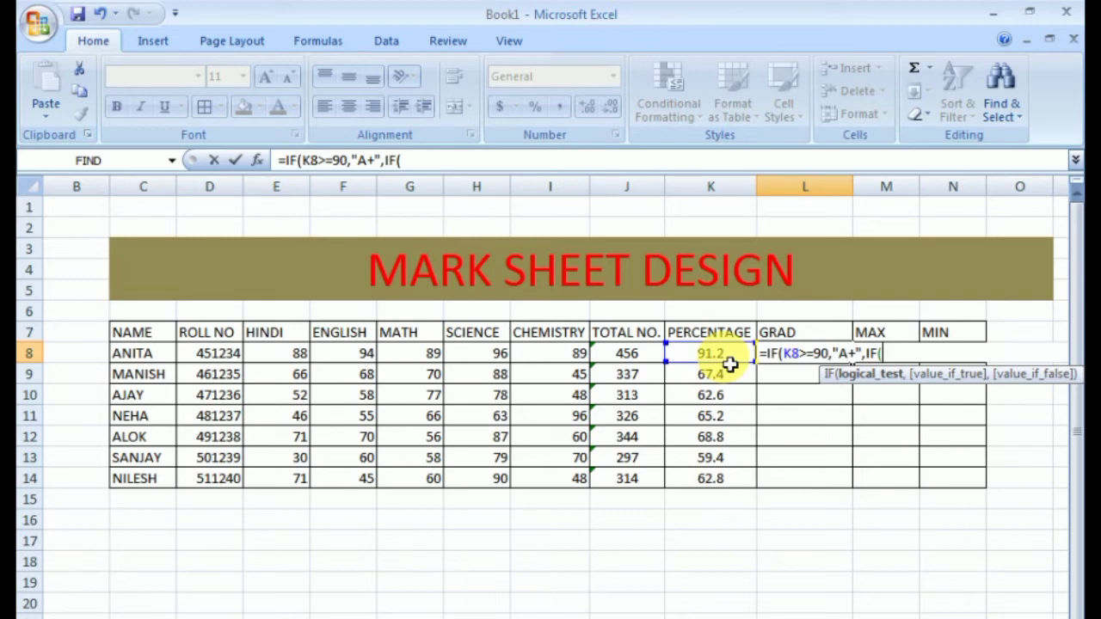
Step: Add the A (K8>=80) and B (K8>=70) conditions to the L8 grade formula
left_click(730, 365)
type(">")
type("8>80")
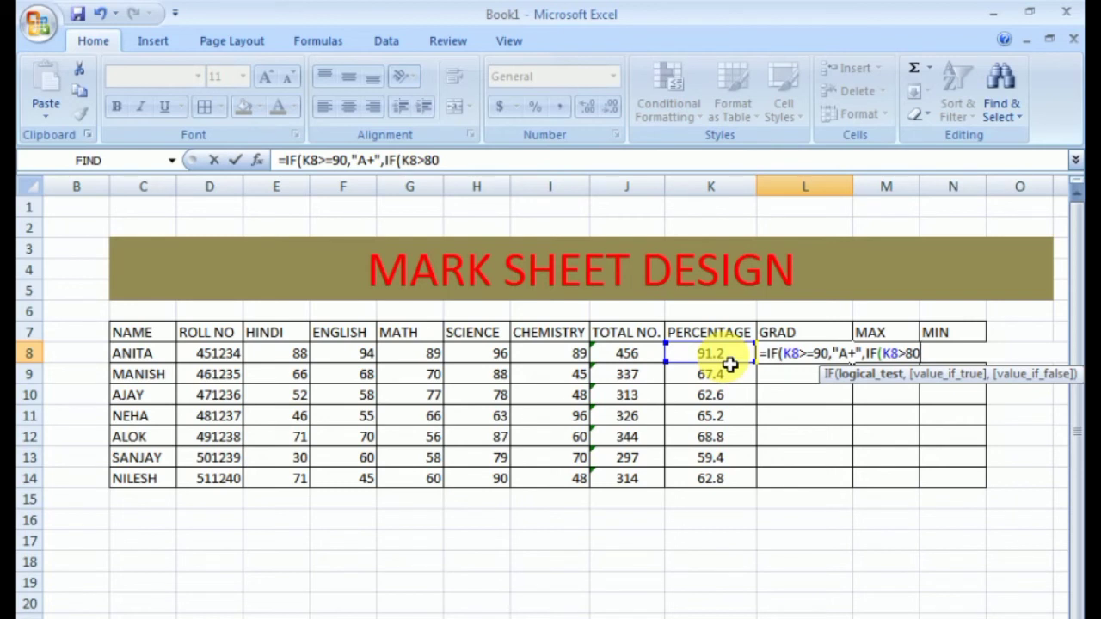
key("BackSpace")
key("BackSpace")
type("=")
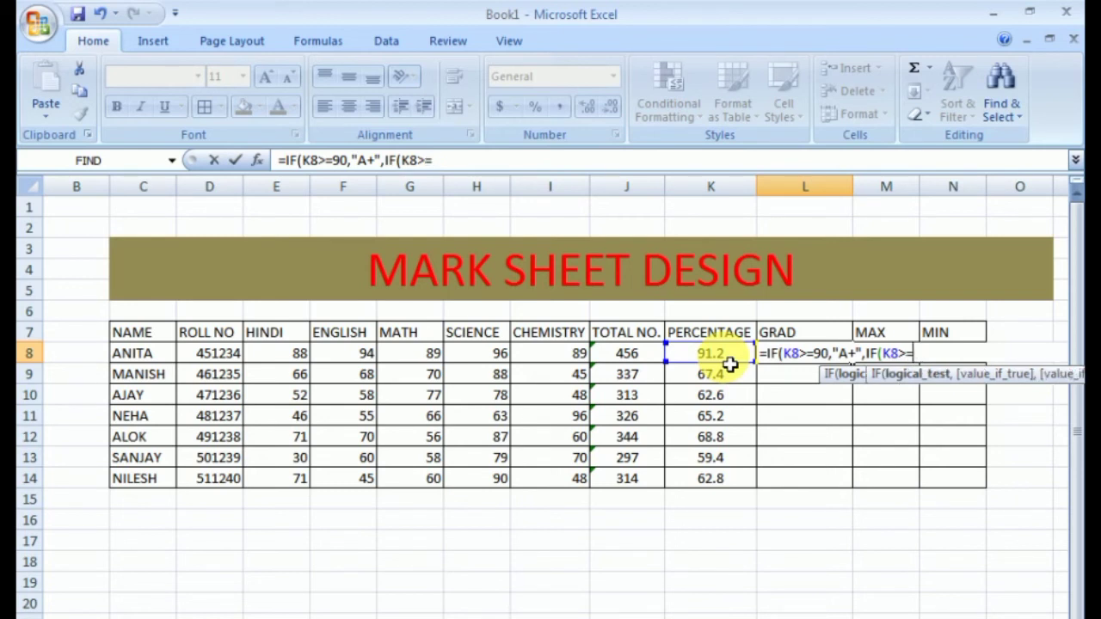
type("8")
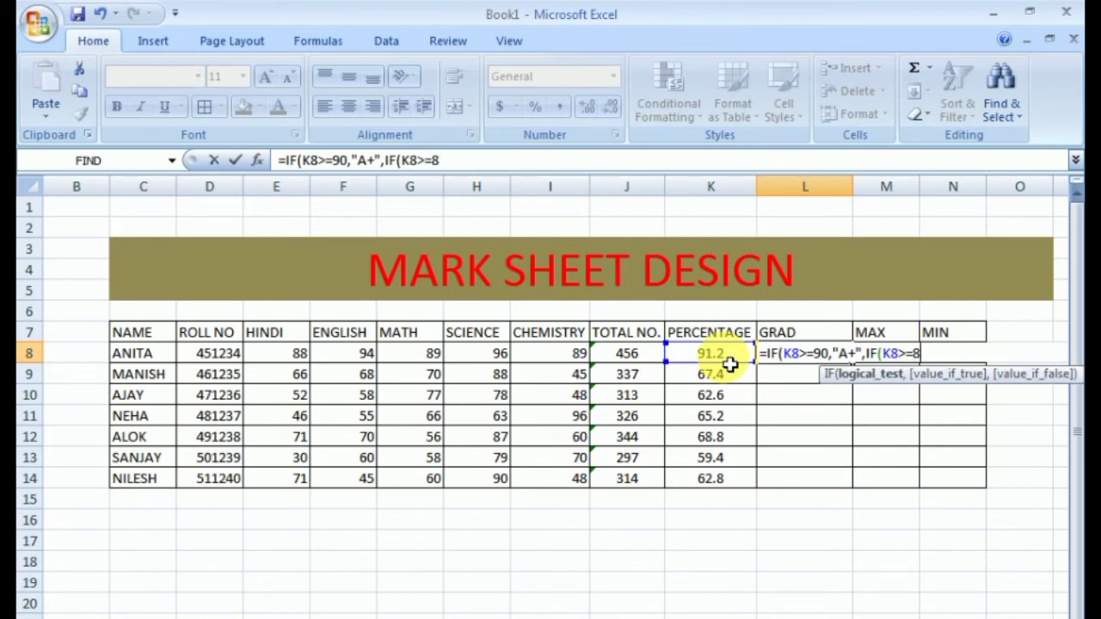
type("0,")
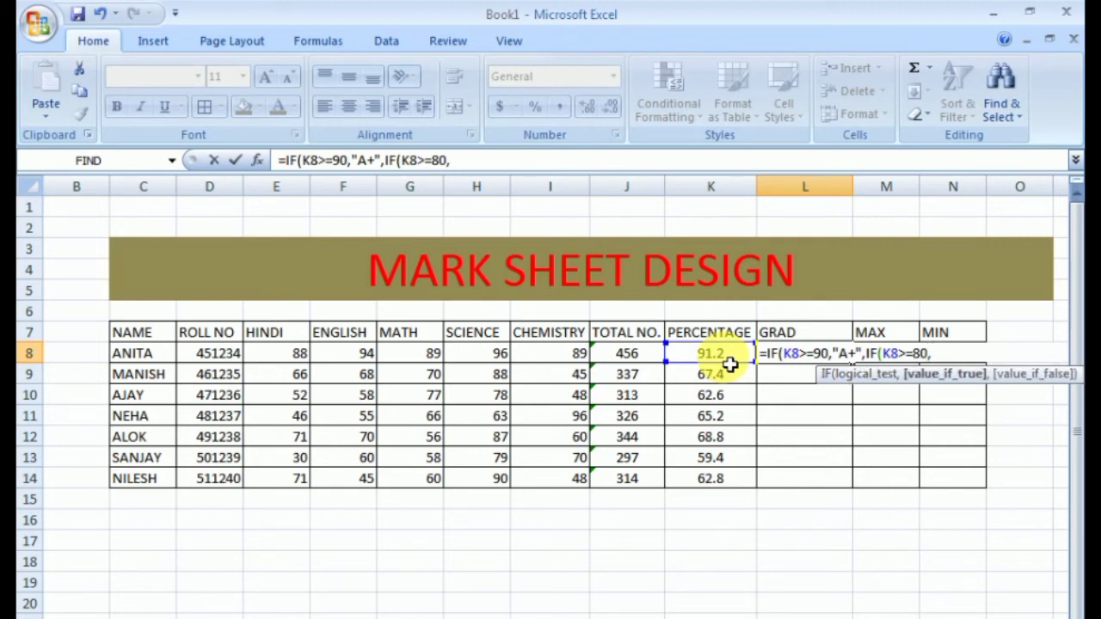
type("\"")
type("A\"")
type(",")
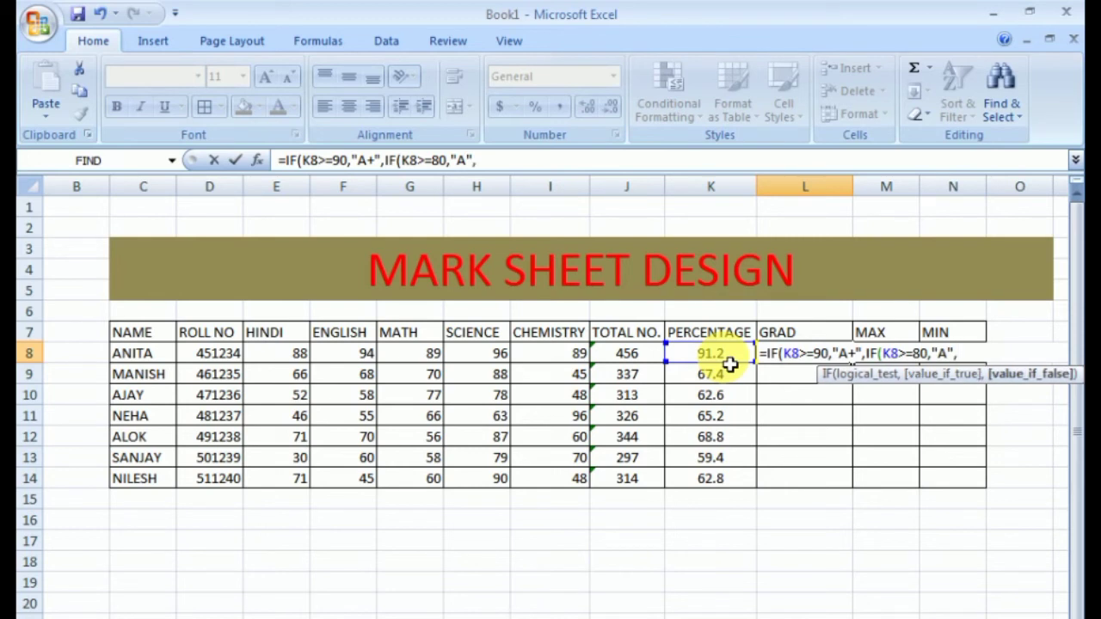
type("IF")
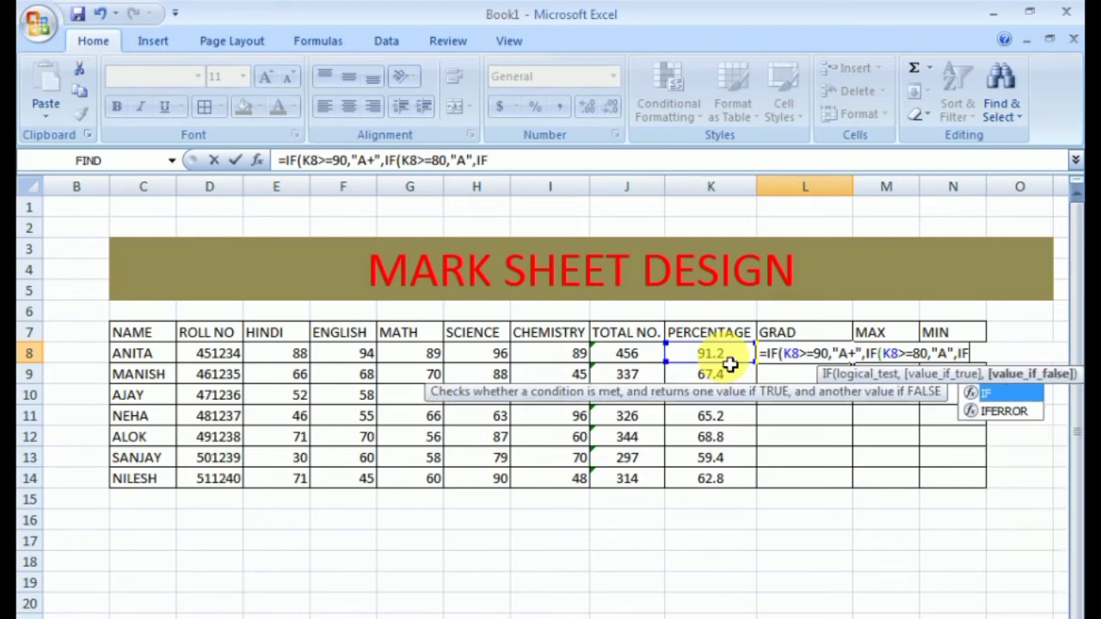
type("(")
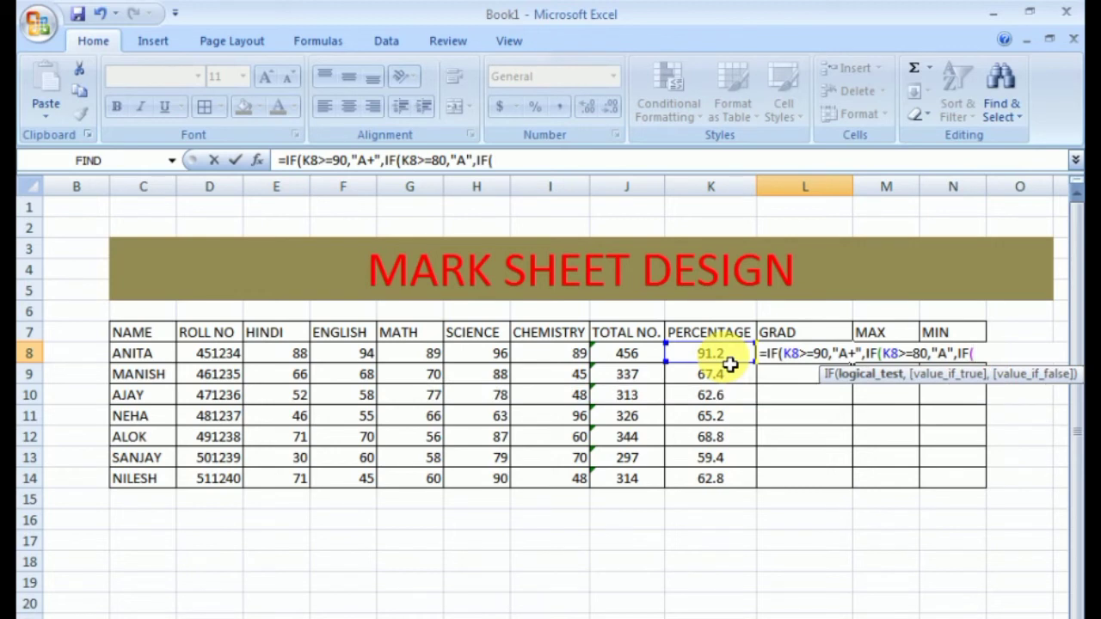
left_click(729, 365)
type(">=")
type("70")
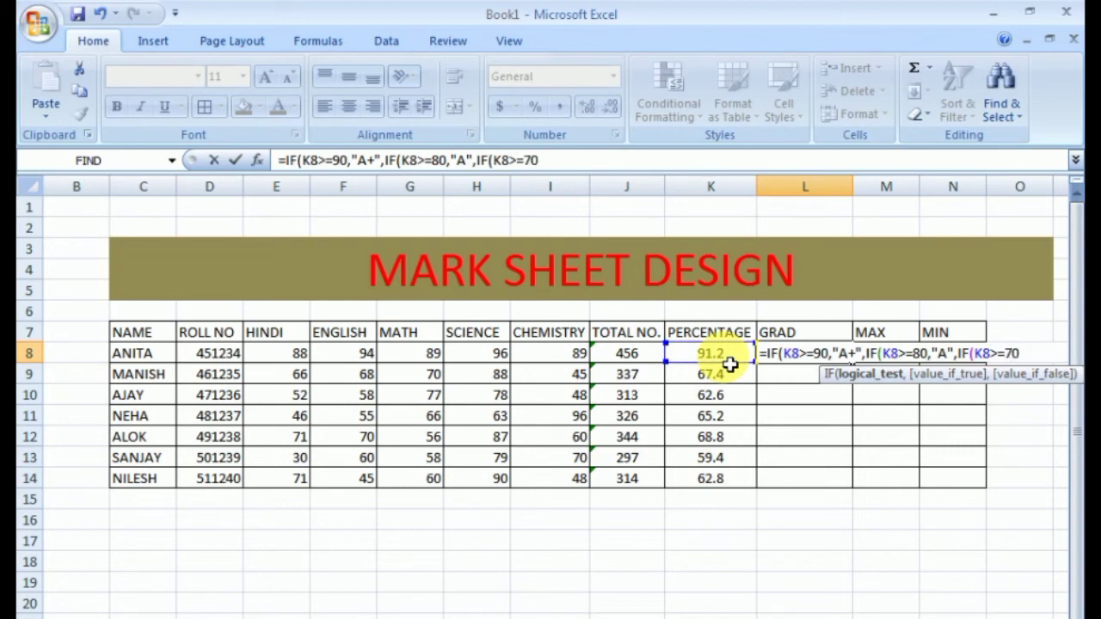
type(",")
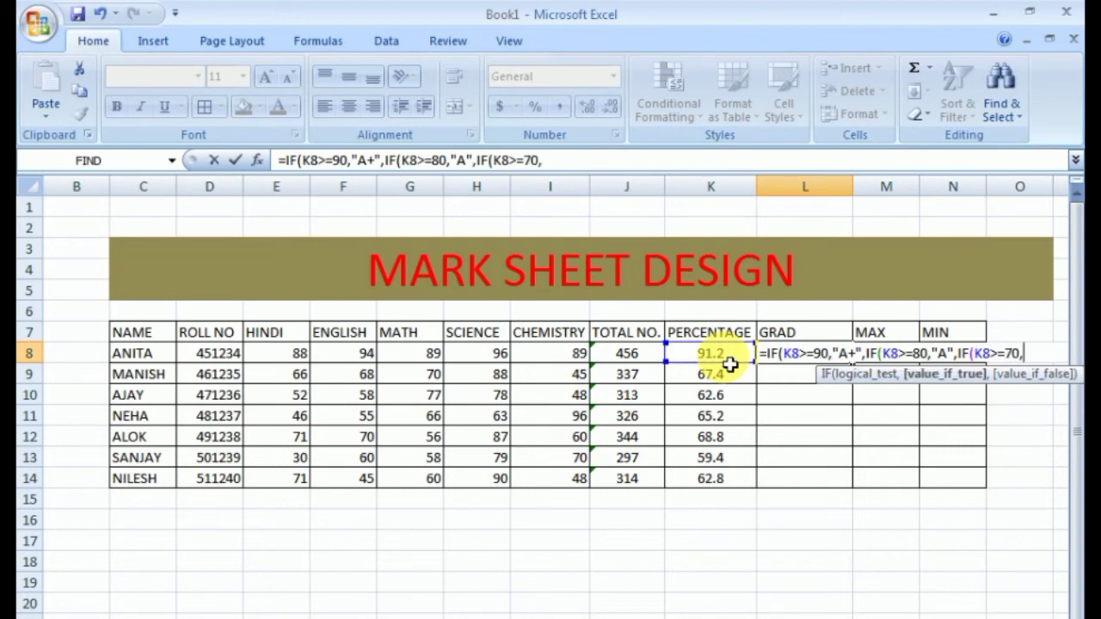
type("\"")
type("B")
type("\",")
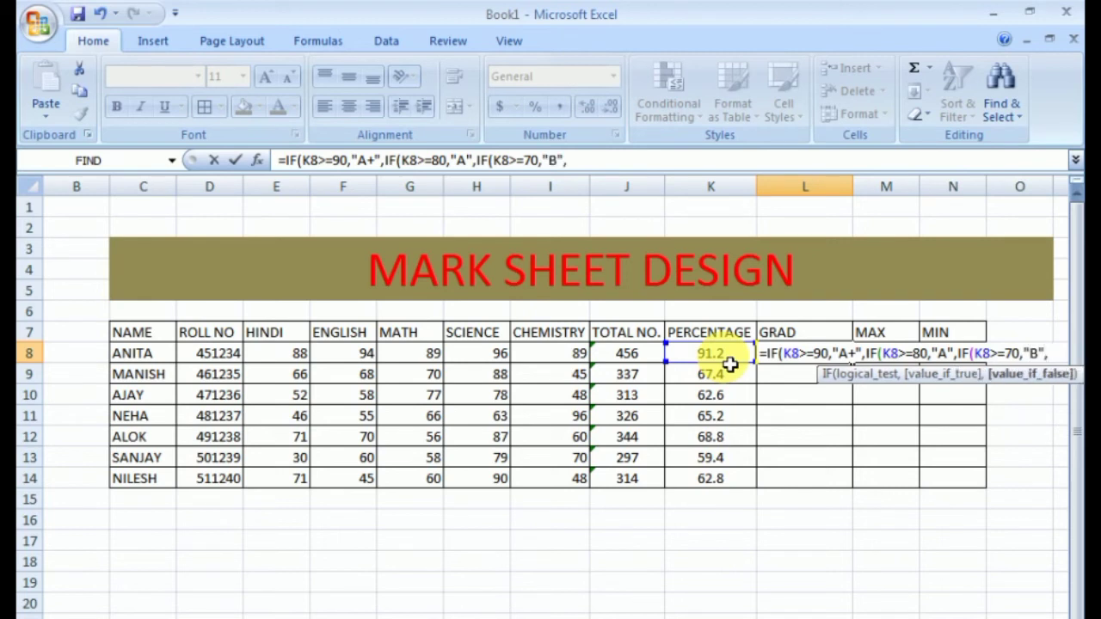
type("IF")
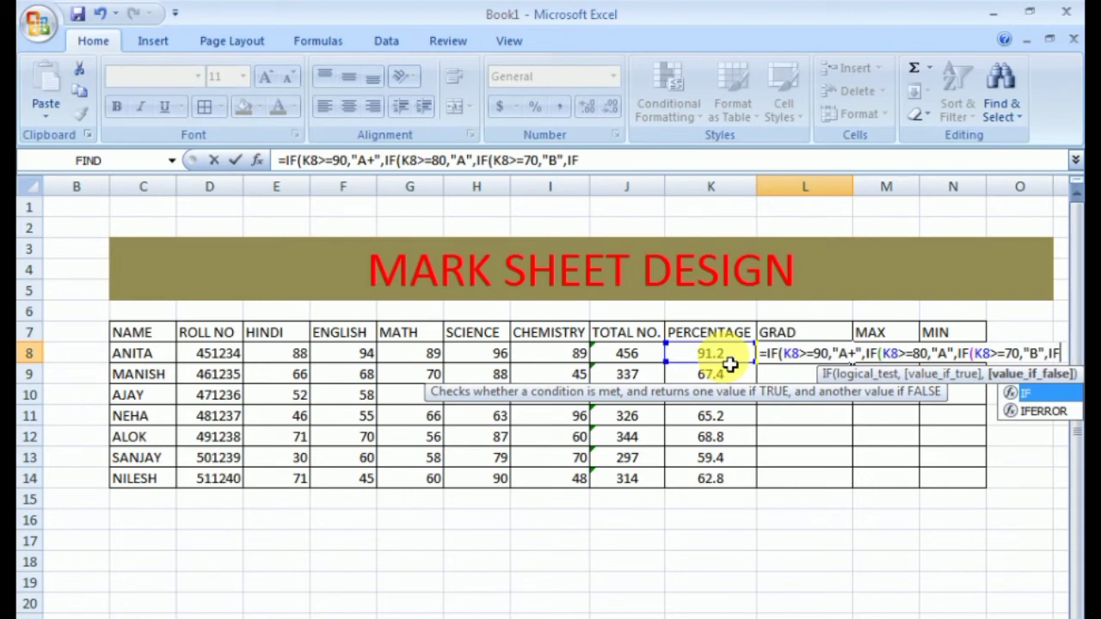
type("(")
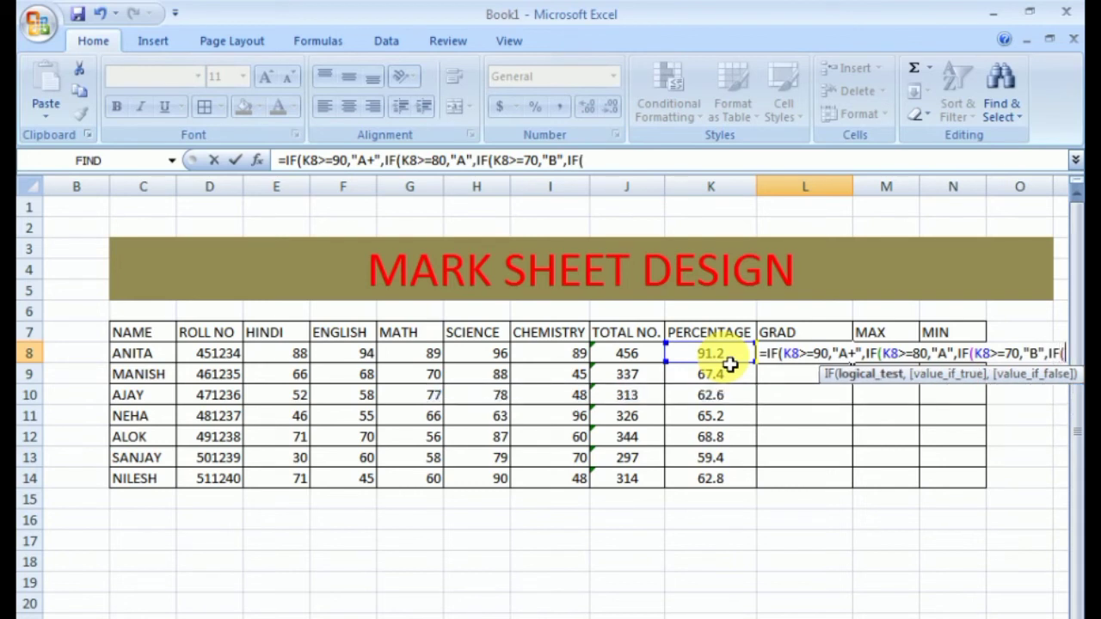
Step: Finish the formula with C (>=60), D (>=40) and FAIL, and enter it
left_click(729, 365)
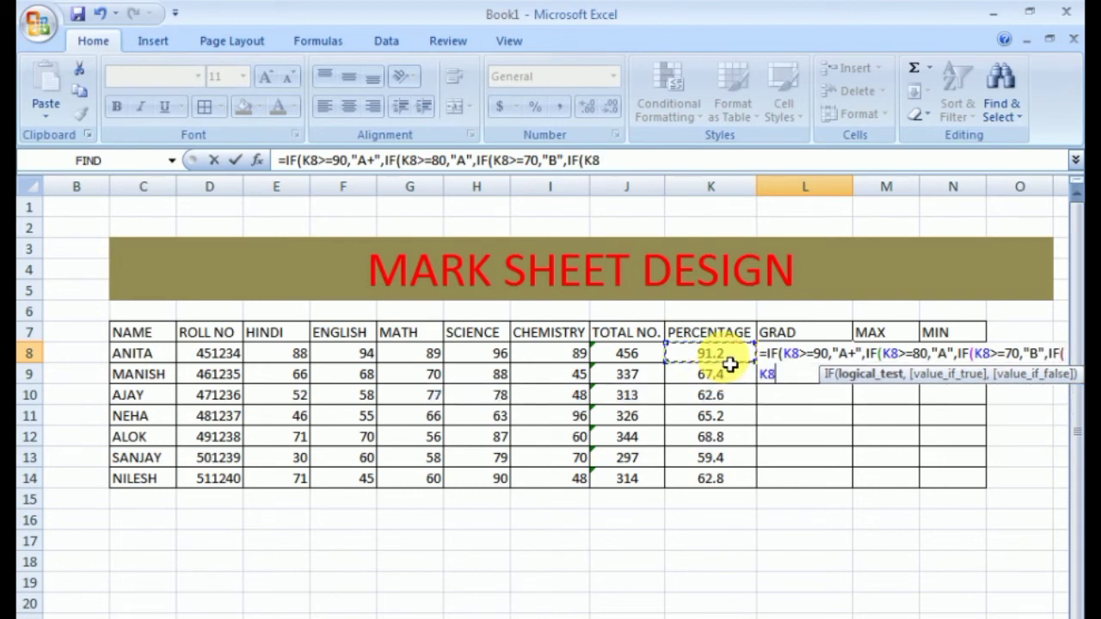
type(">")
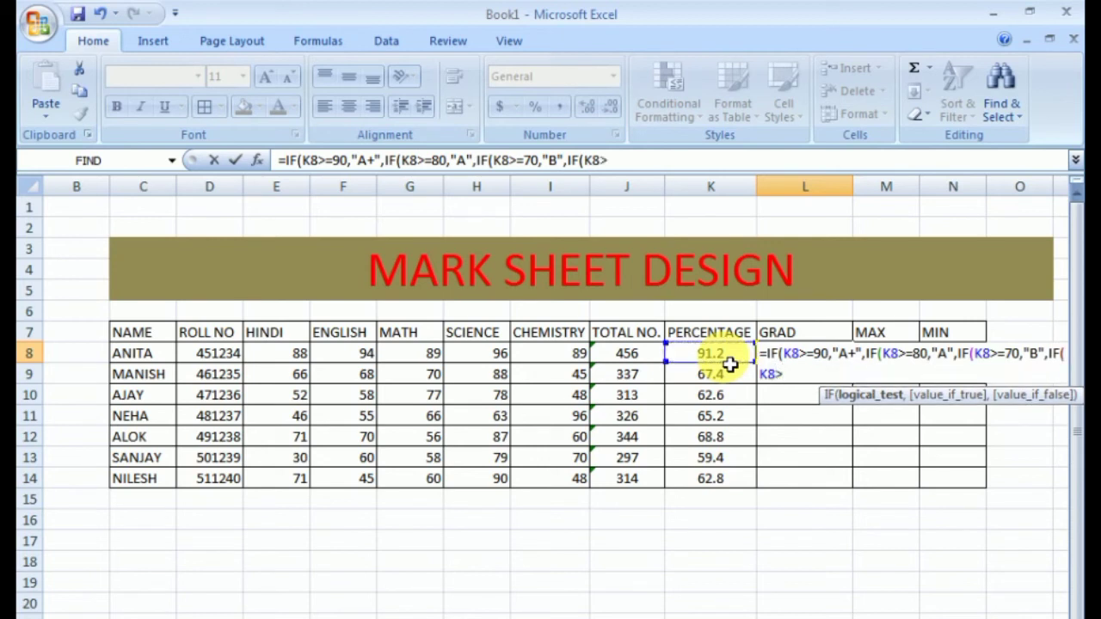
type("=6")
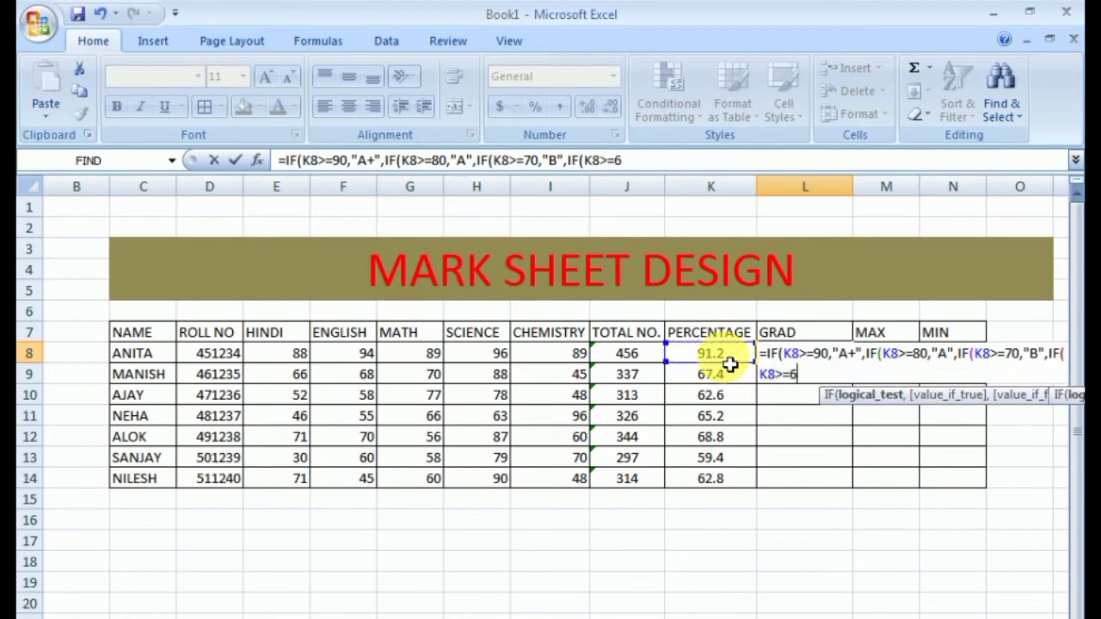
type("0")
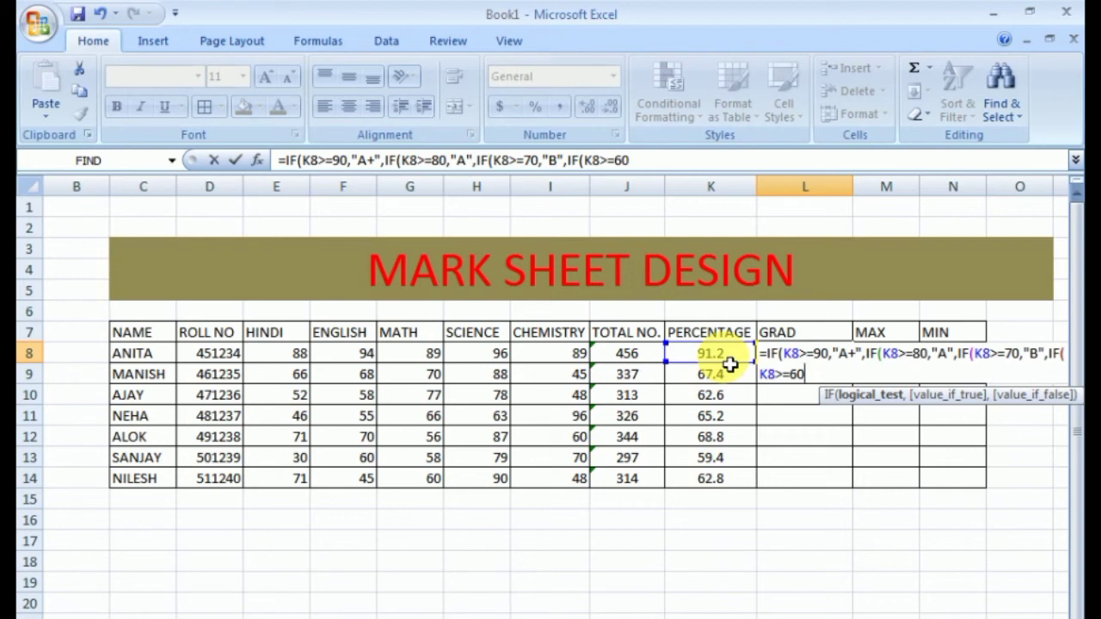
type(",")
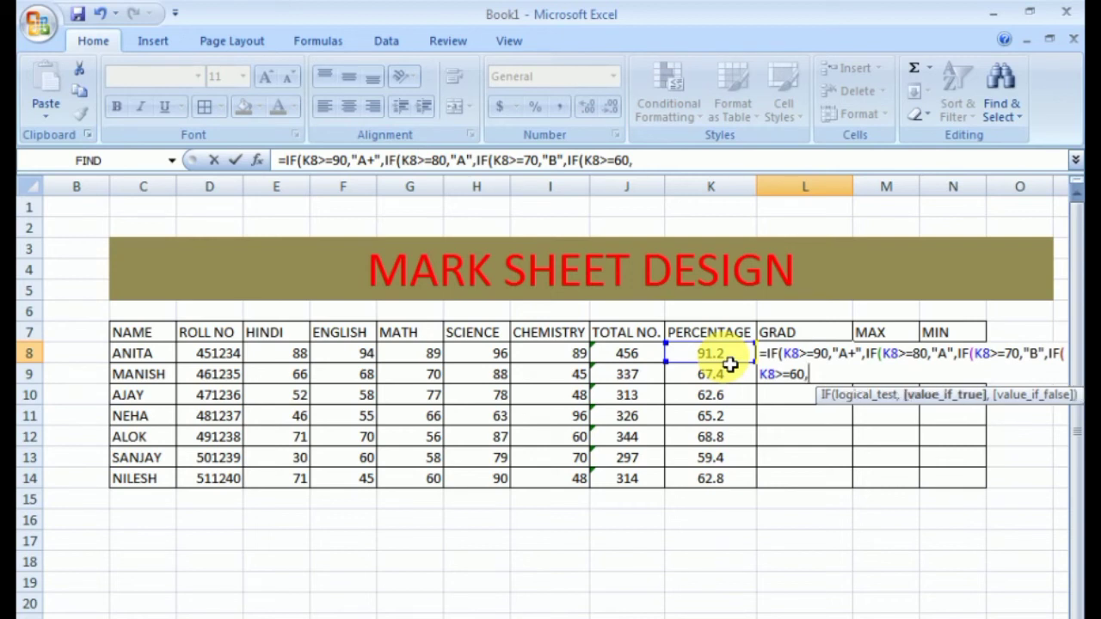
type("\"")
type("C")
type("\",")
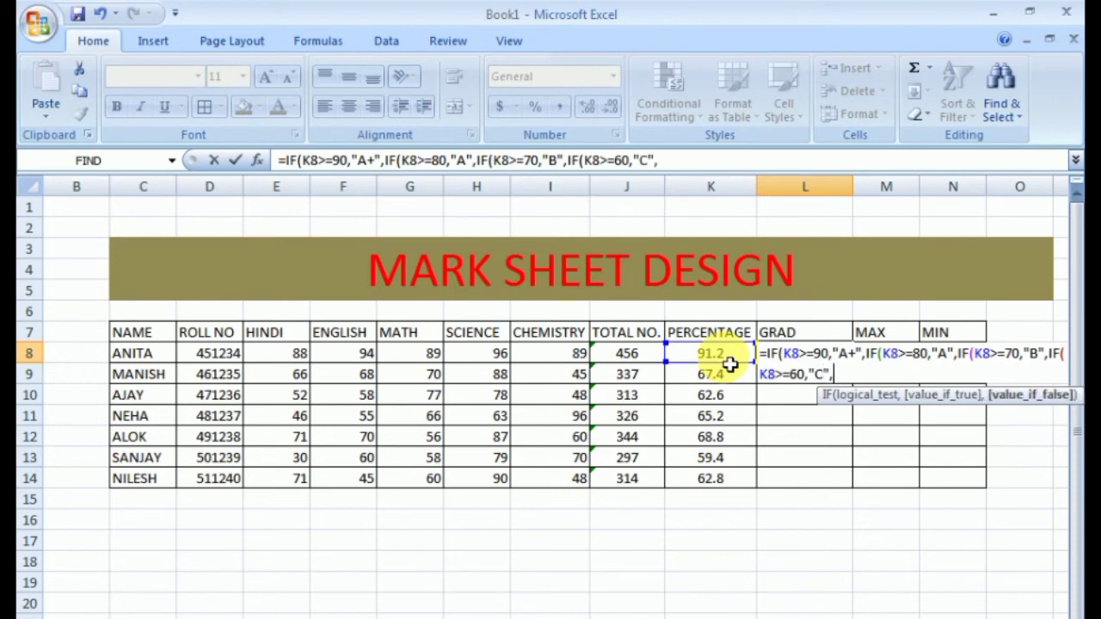
type("I")
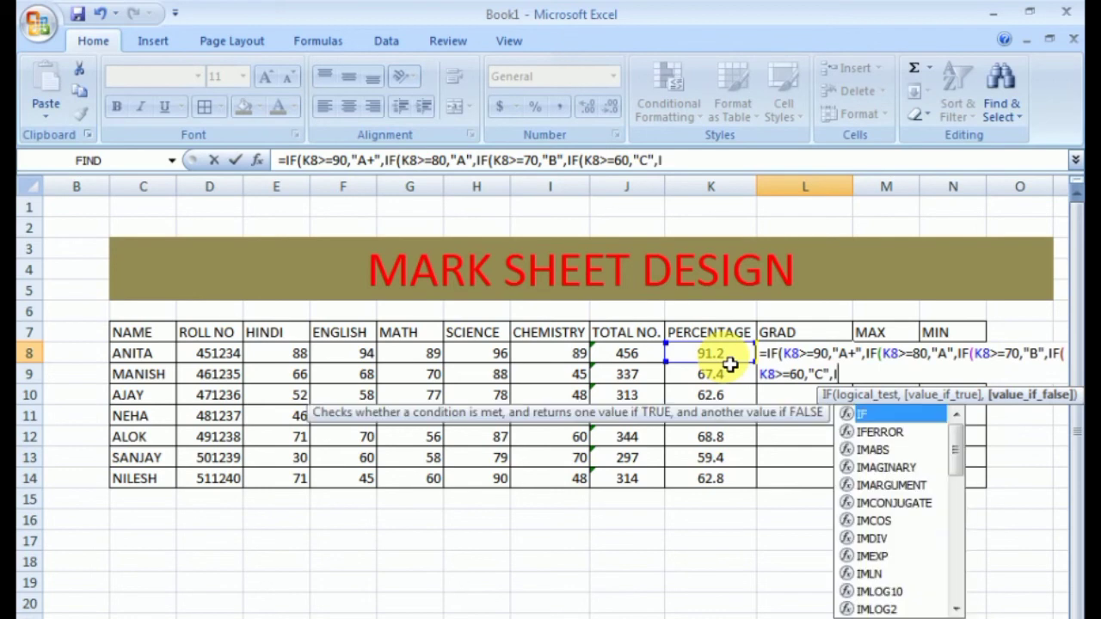
type("F(")
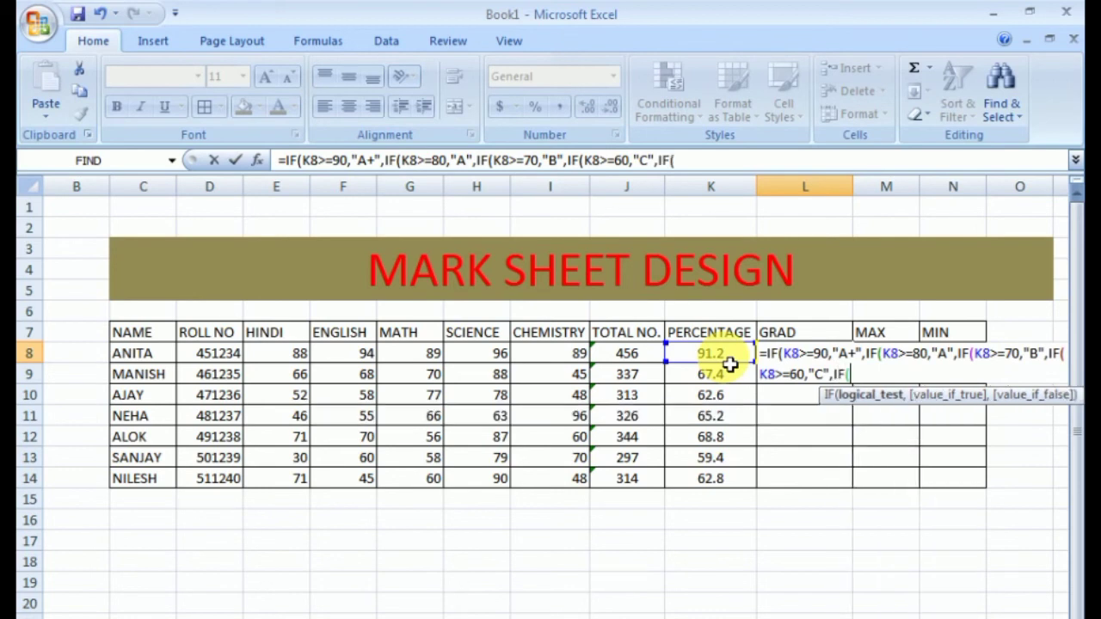
left_click(730, 365)
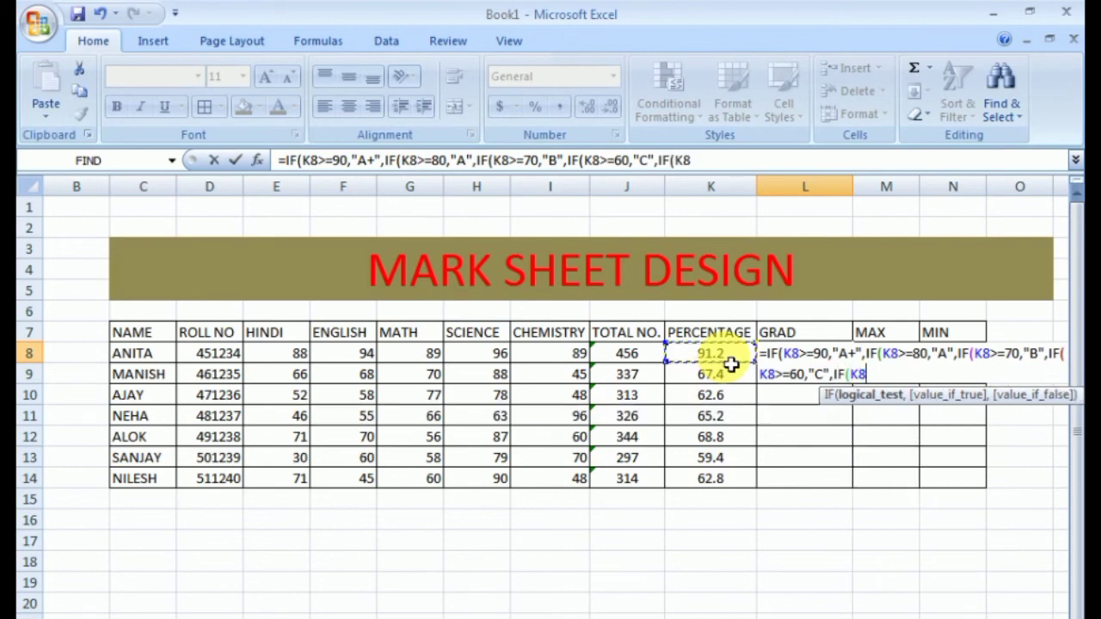
type(">=")
type("40,")
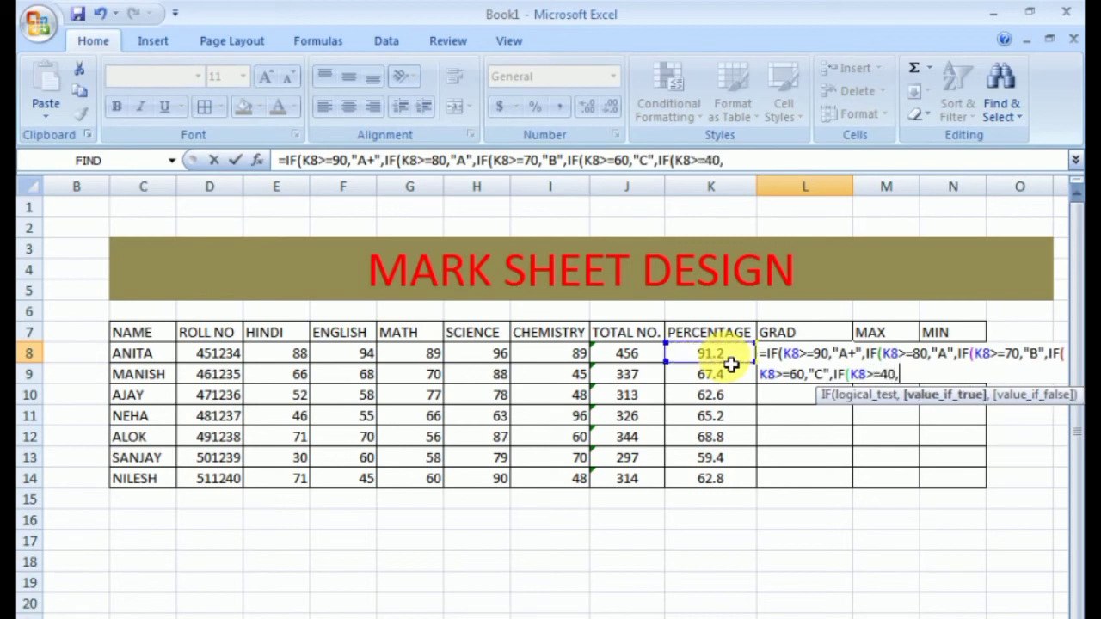
type("\"D")
type("\",")
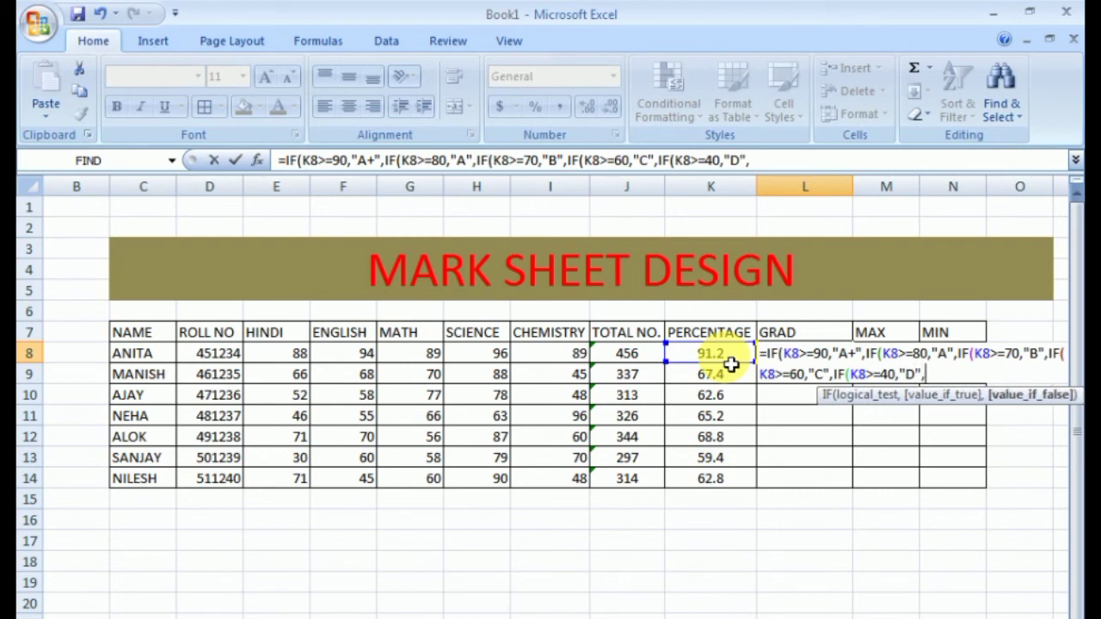
type("IF")
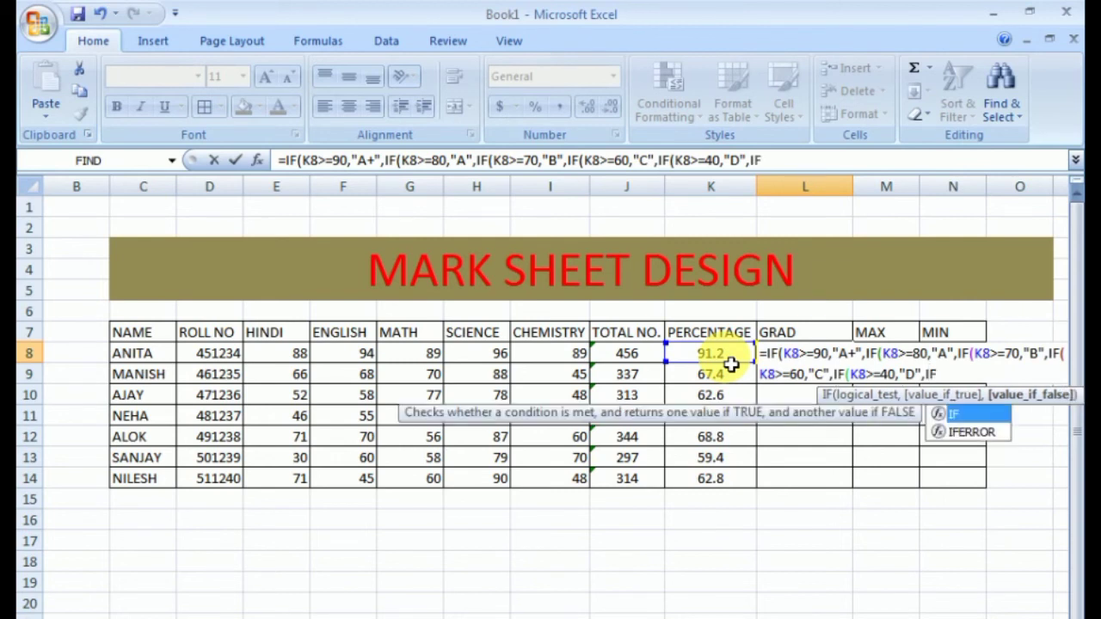
type("(")
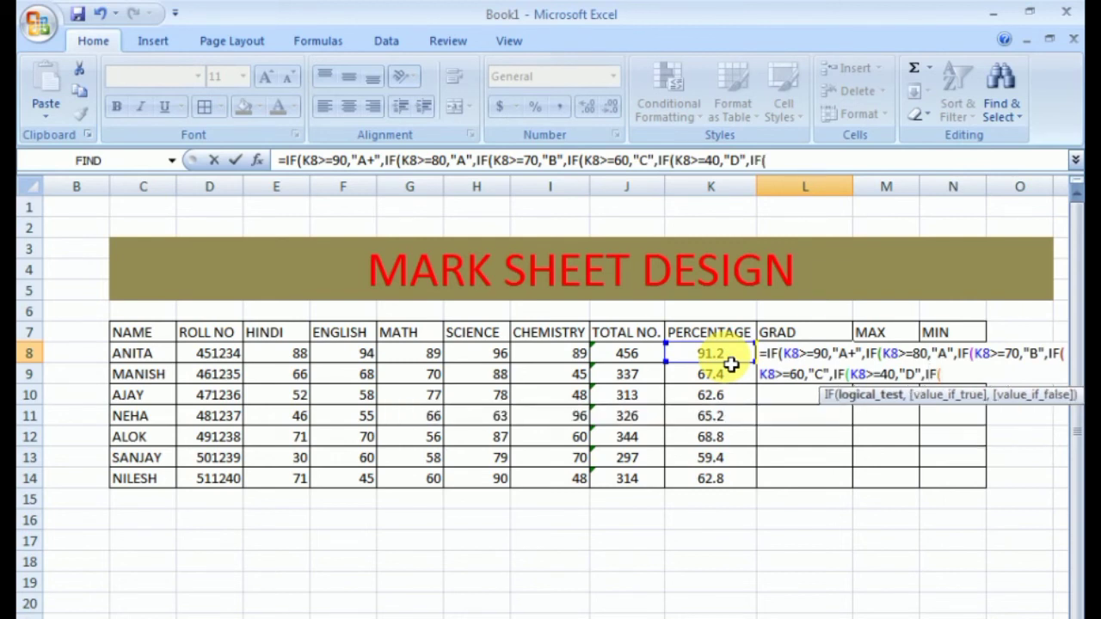
key("BackSpace")
key("BackSpace")
key("BackSpace")
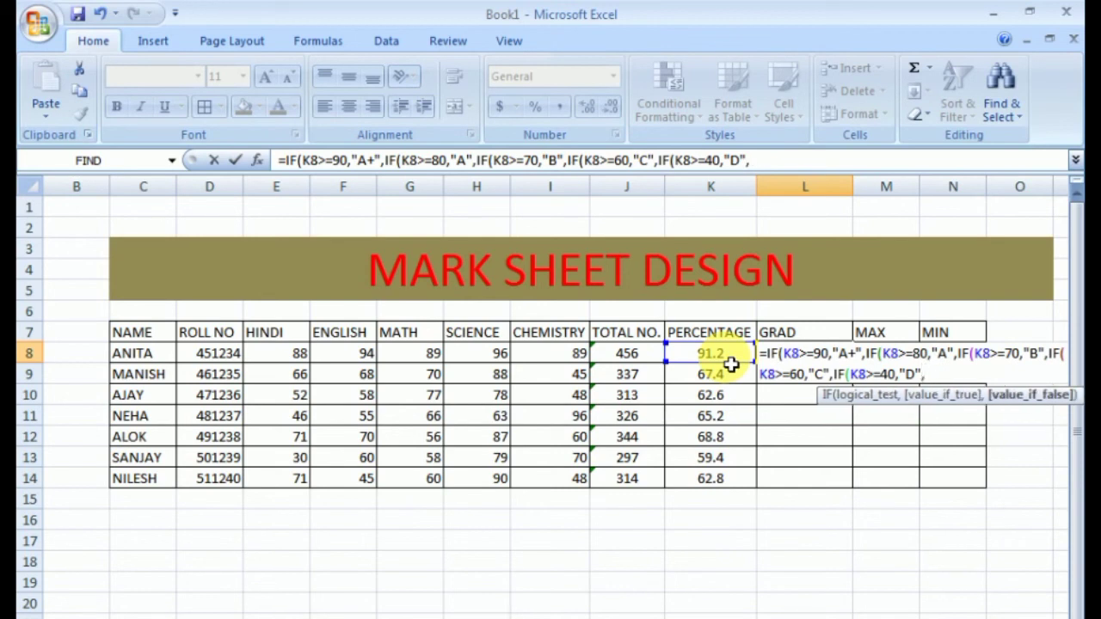
type("FAIL")
type(")")
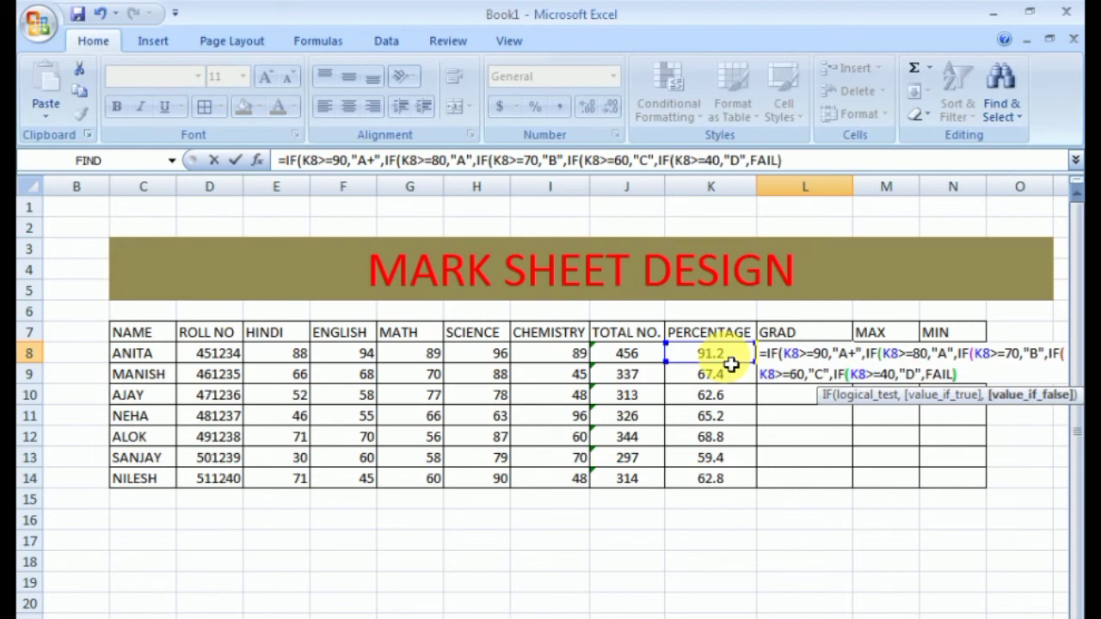
type(")")
type(")))")
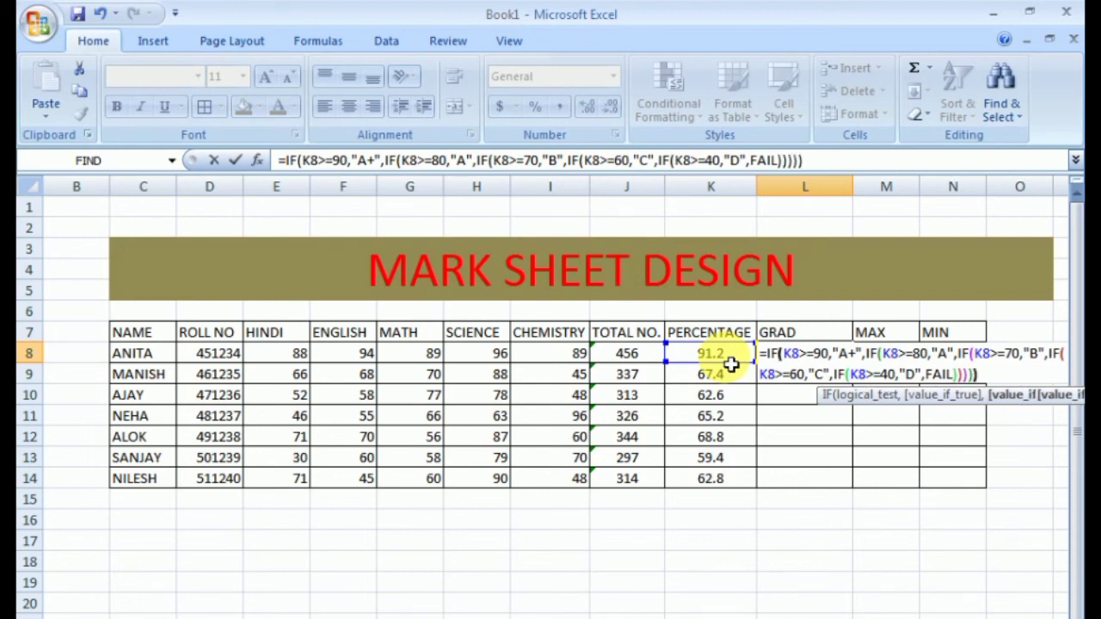
key("Return")
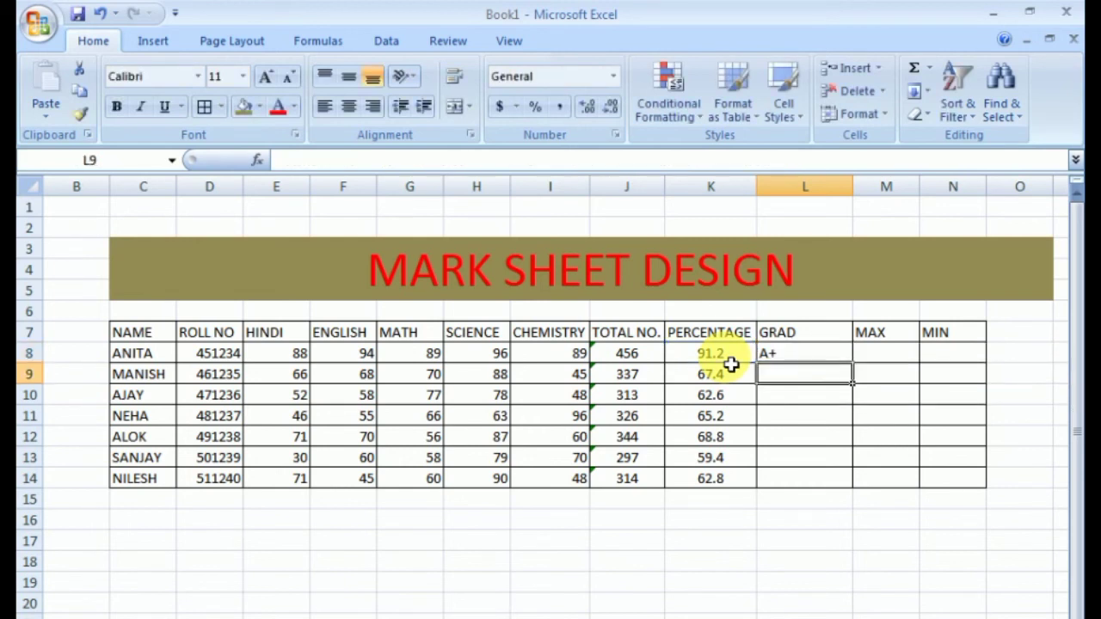
Step: Review ANITA's nested-IF grade formula in L8, leaving it unchanged
key("Up")
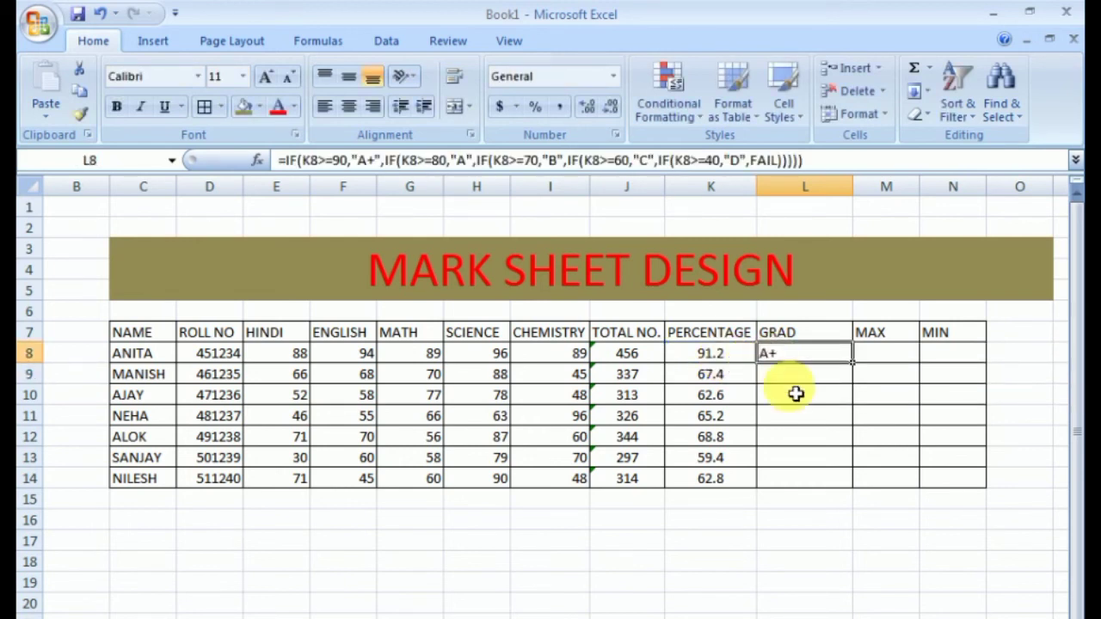
key("F2")
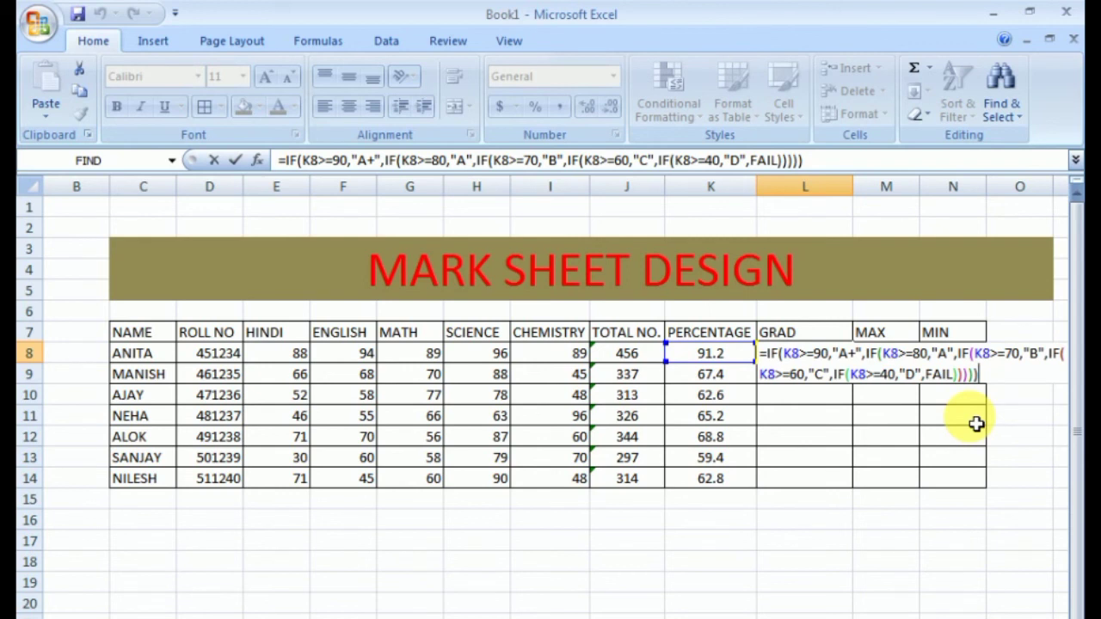
key("Return")
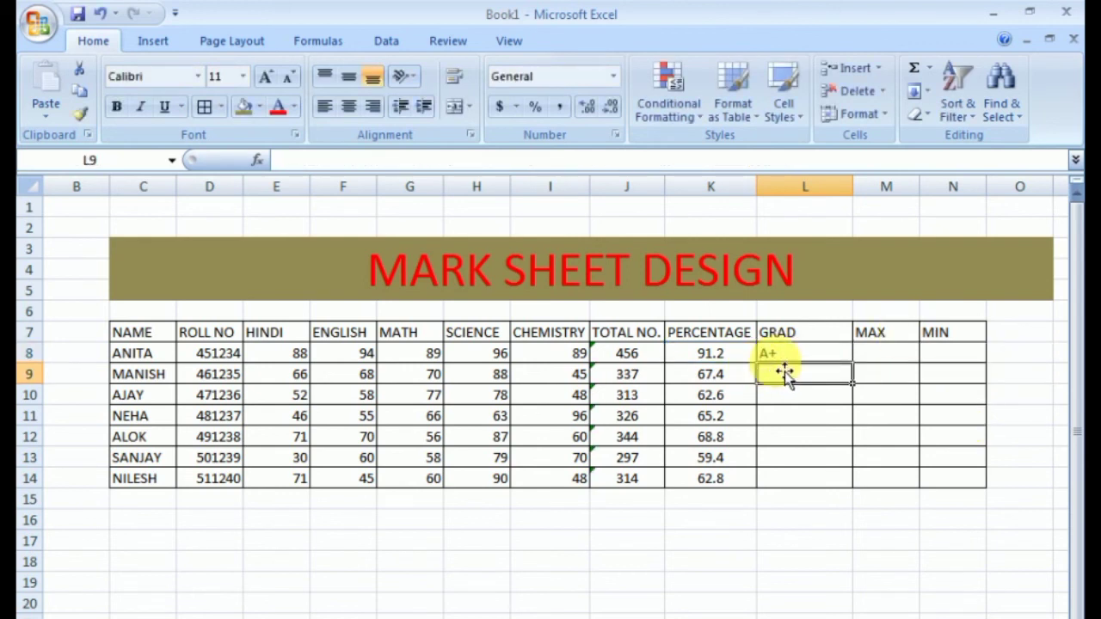
Step: Copy the grade formula from L8 down to L14 and centre the grades A+, C, C, C, C, D, C
left_click(782, 356)
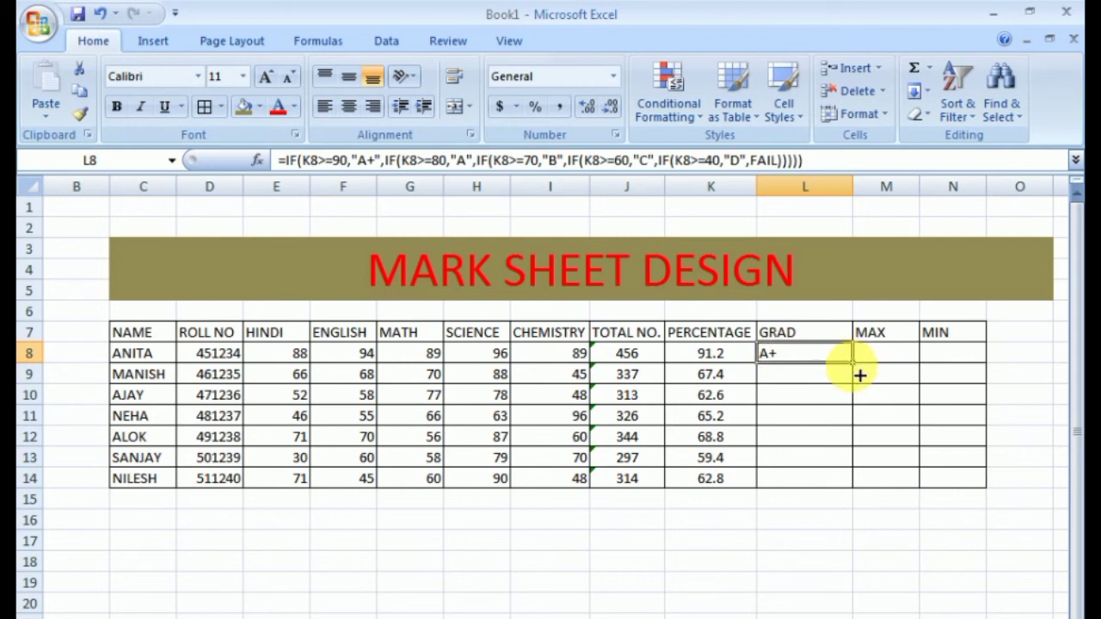
left_click_drag(860, 375, 847, 487)
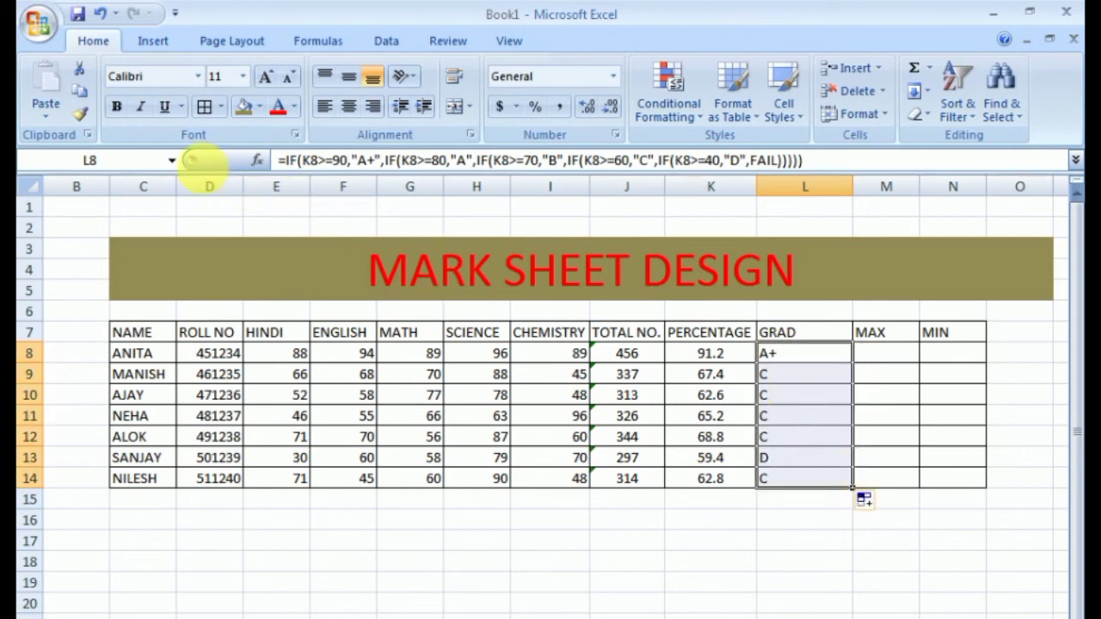
left_click(349, 106)
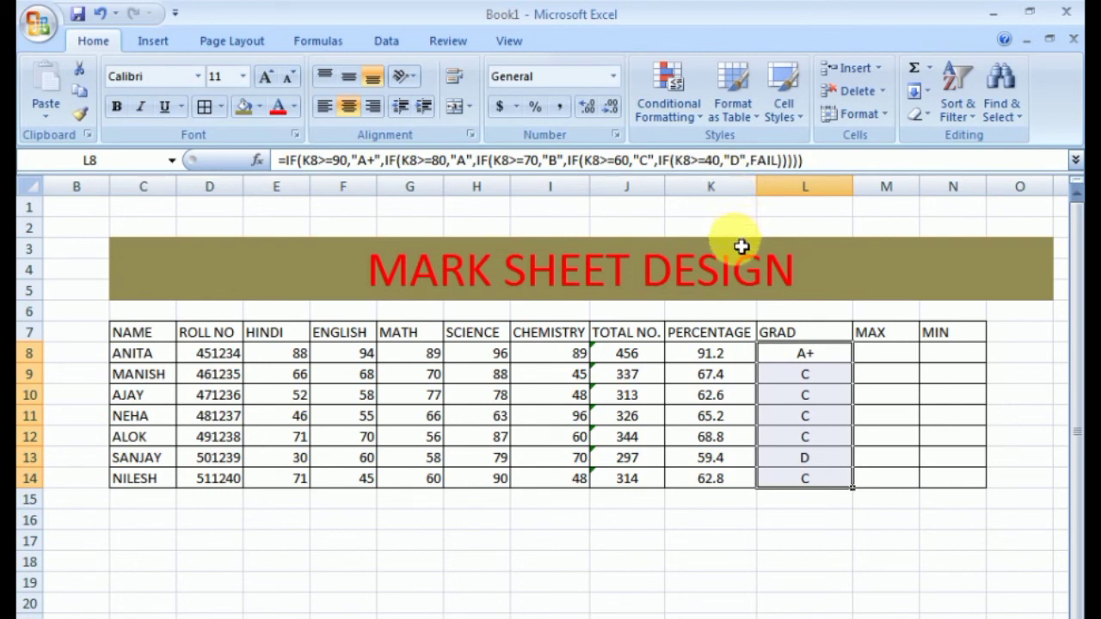
left_click(719, 465)
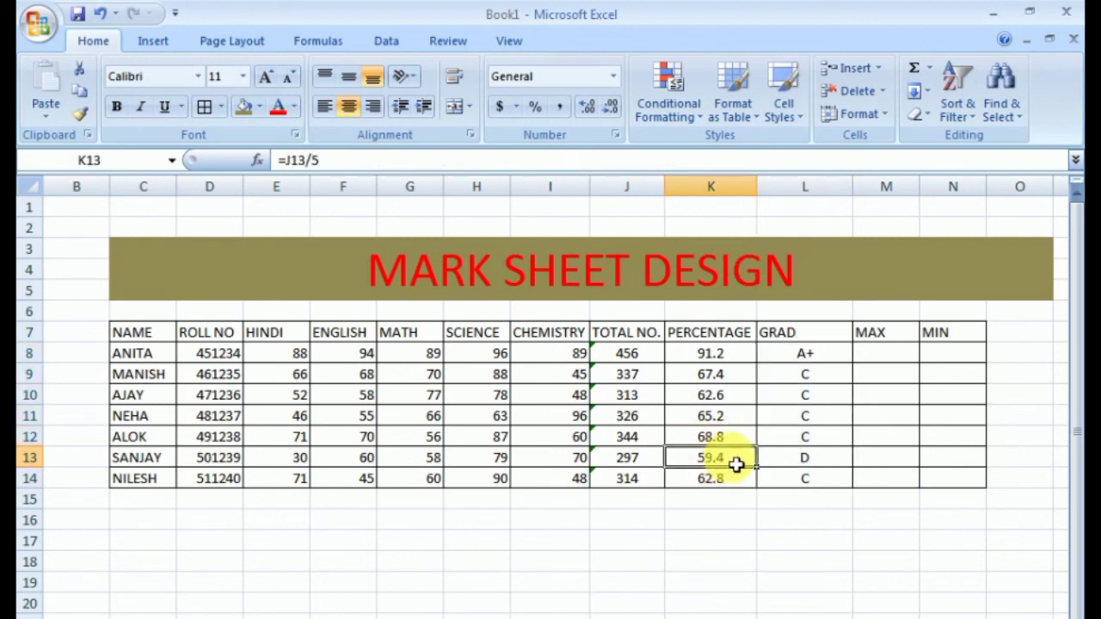
Step: Try a MAX formula over the first student's subject marks in M8, then delete it
left_click(905, 357)
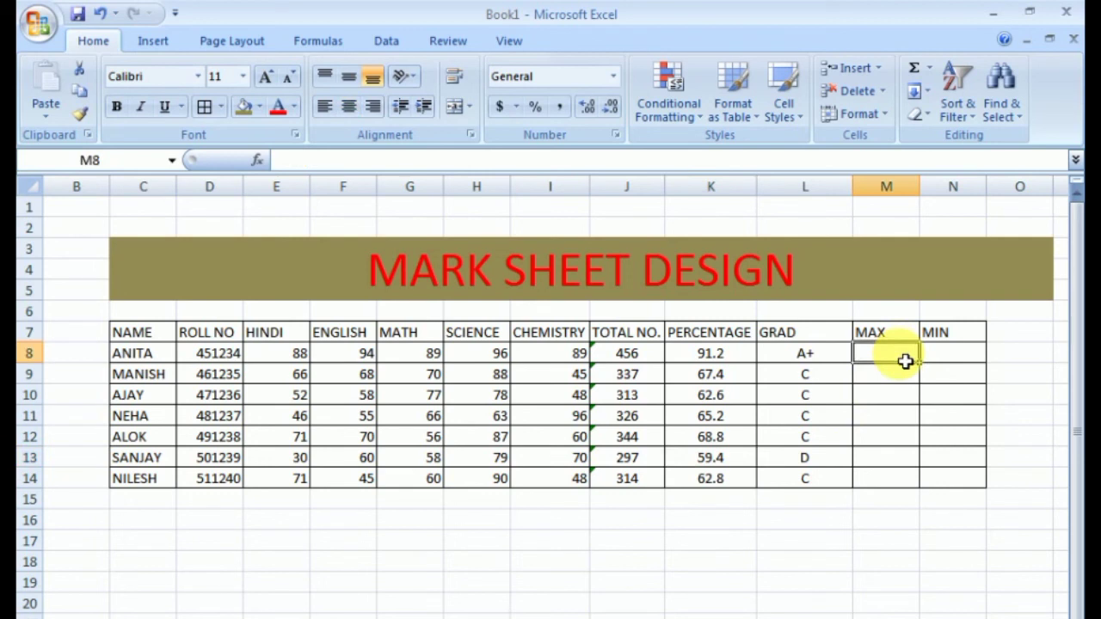
type("=MAX")
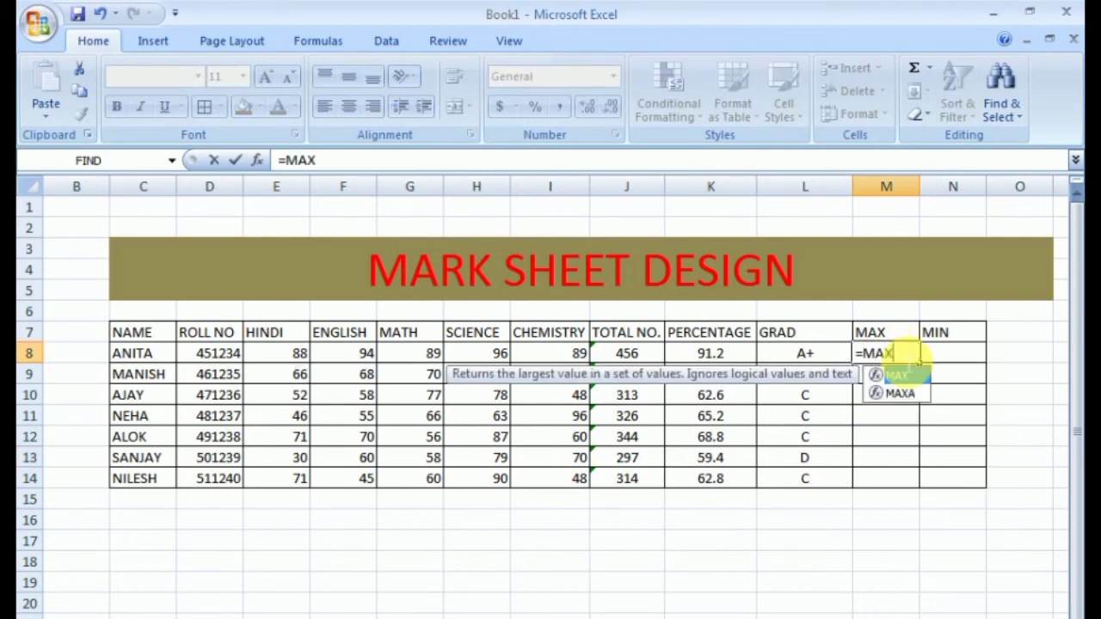
type("(")
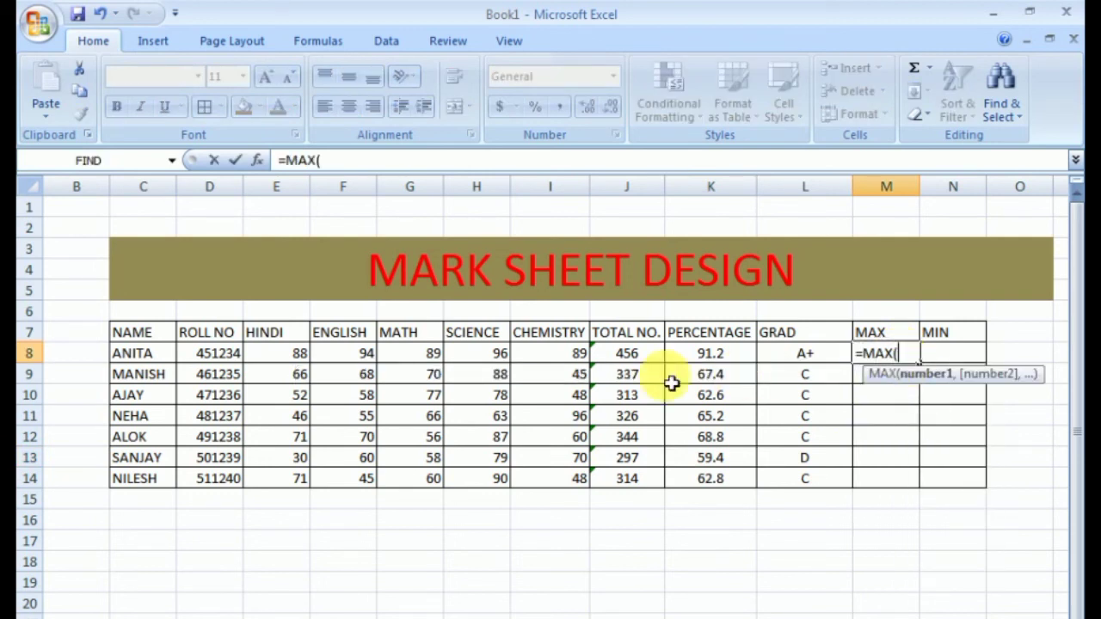
left_click_drag(302, 362, 553, 355)
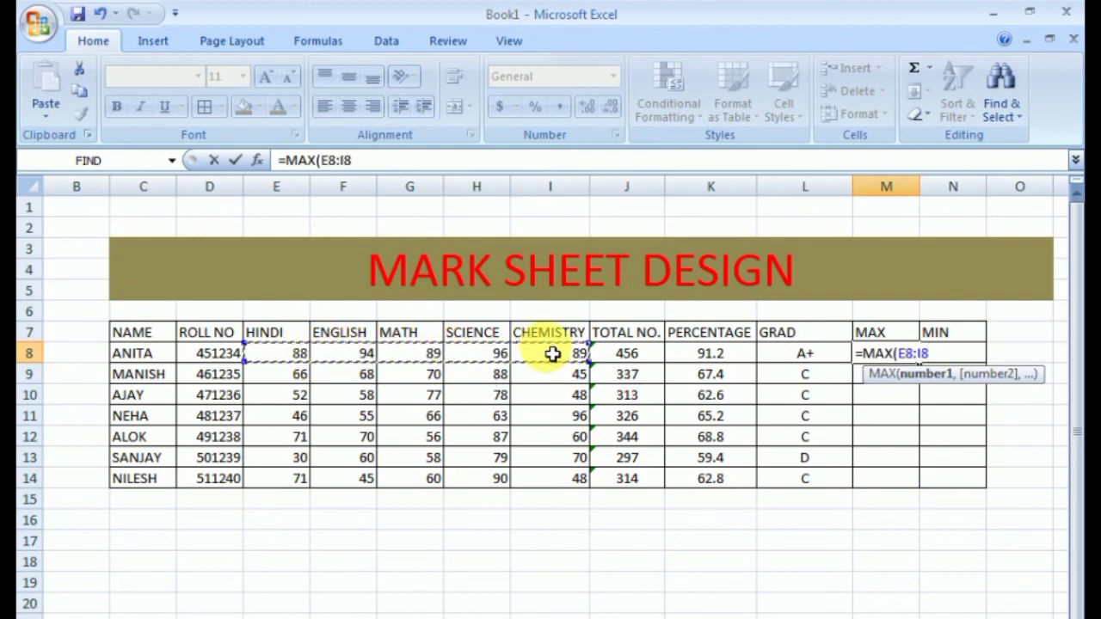
type(")")
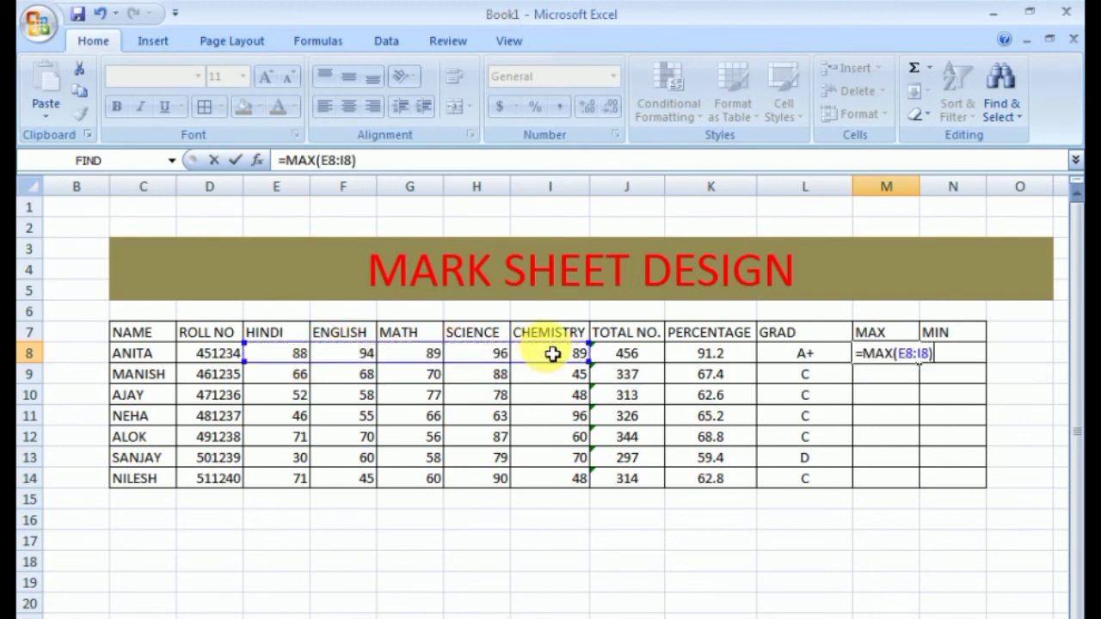
key("Return")
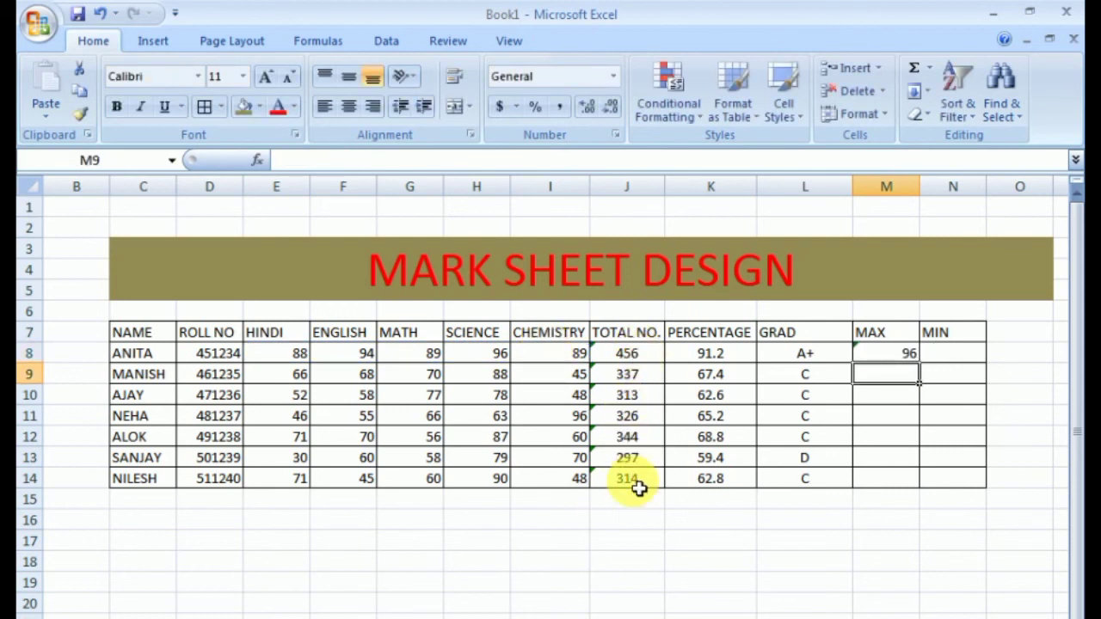
key("Up")
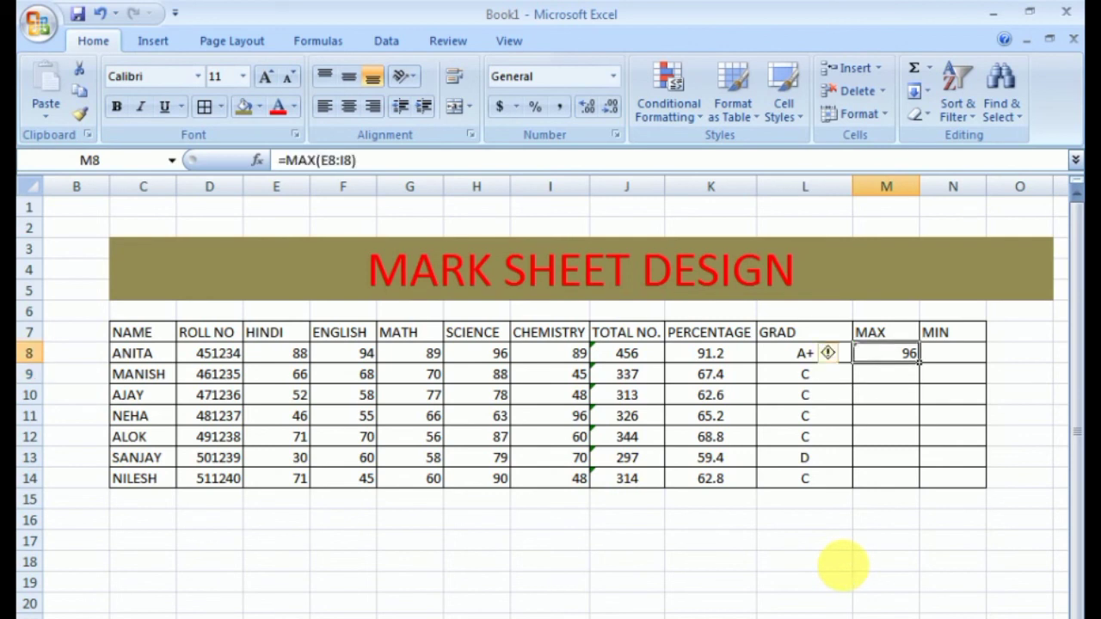
key("Delete")
Step: Enter =MAX(J8:J14) in M8 to show the highest total, 456
type("=MA")
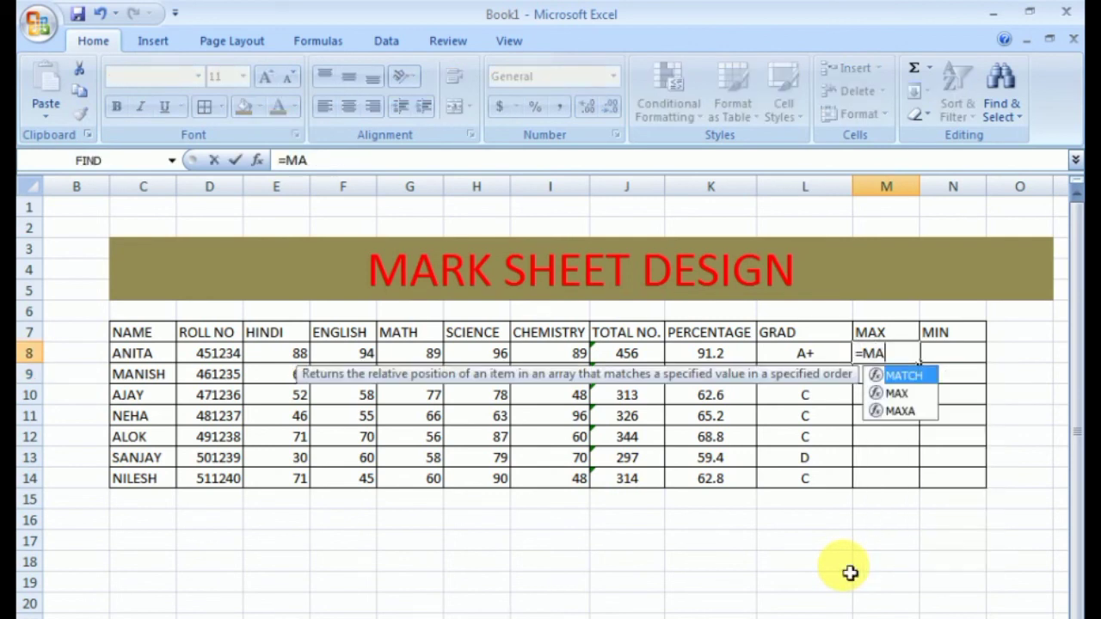
type("X(")
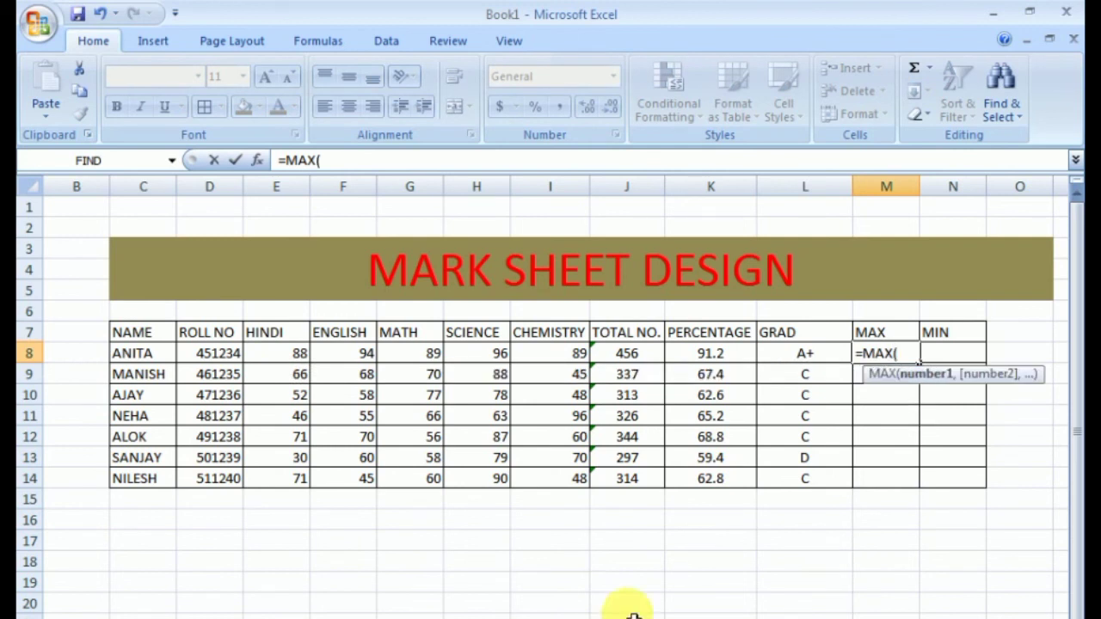
left_click_drag(629, 355, 626, 478)
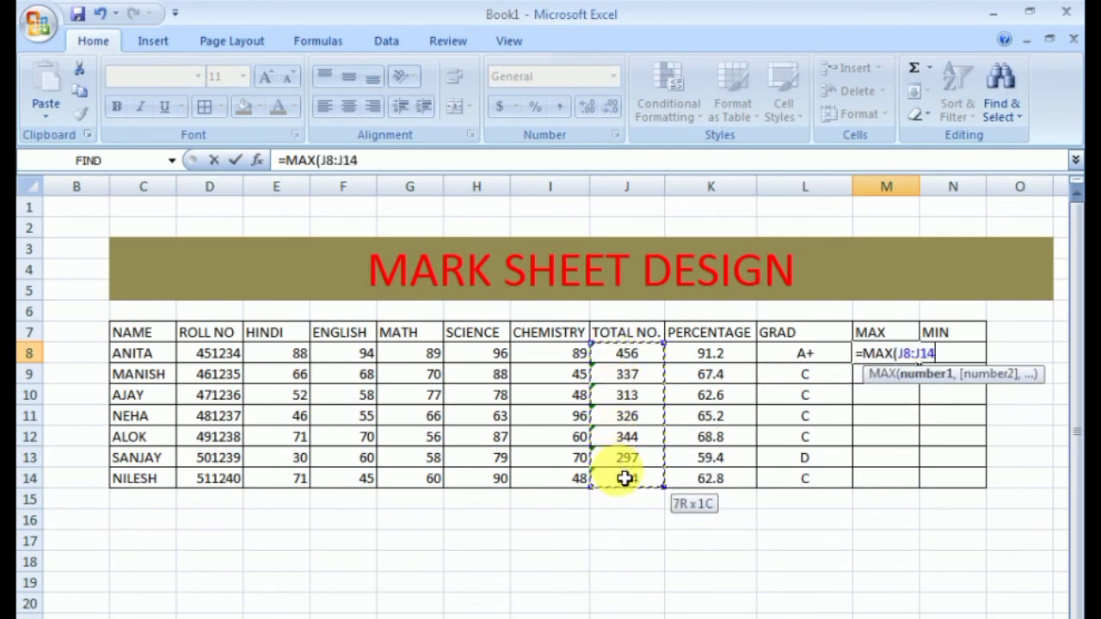
type(")")
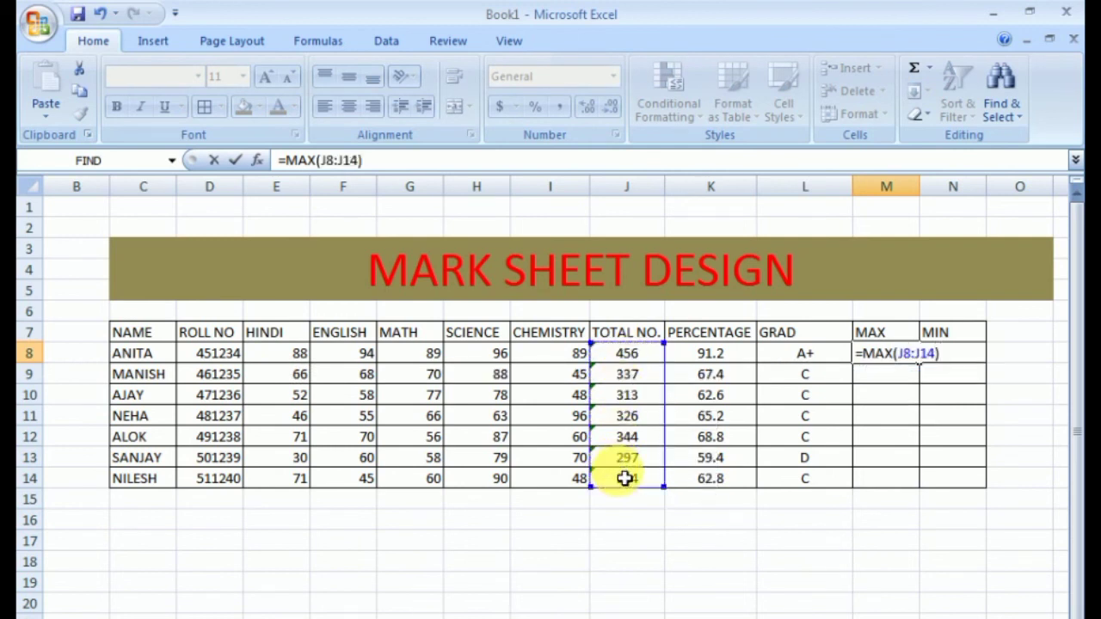
key("Return")
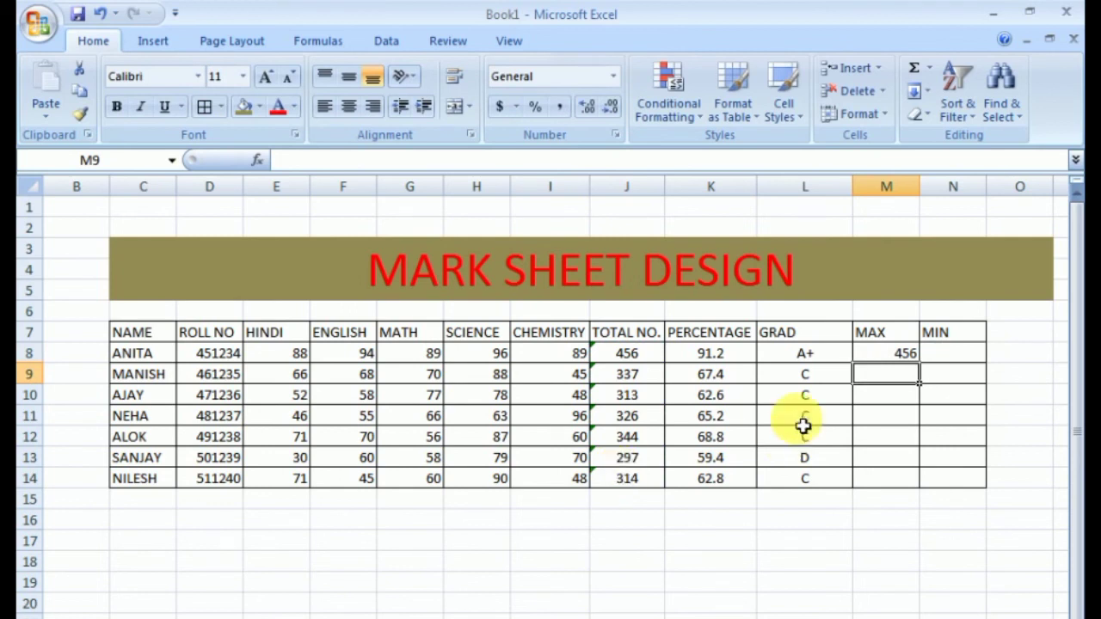
Step: Fill the MAX formula down to M14, then clear the shifted results in M9:M14
left_click(895, 356)
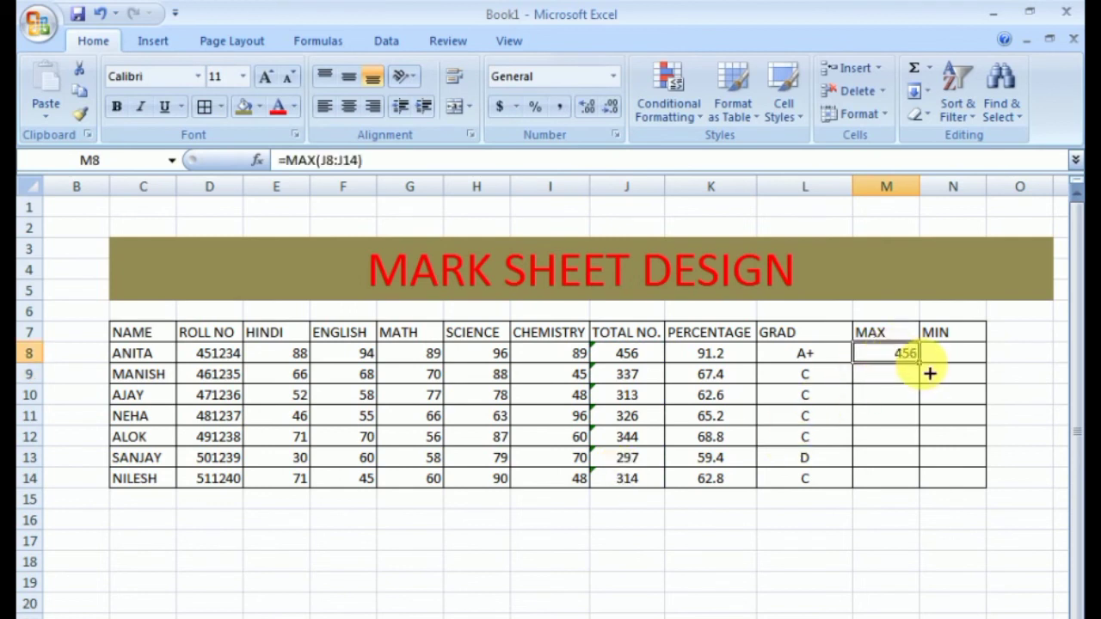
left_click_drag(932, 372, 930, 497)
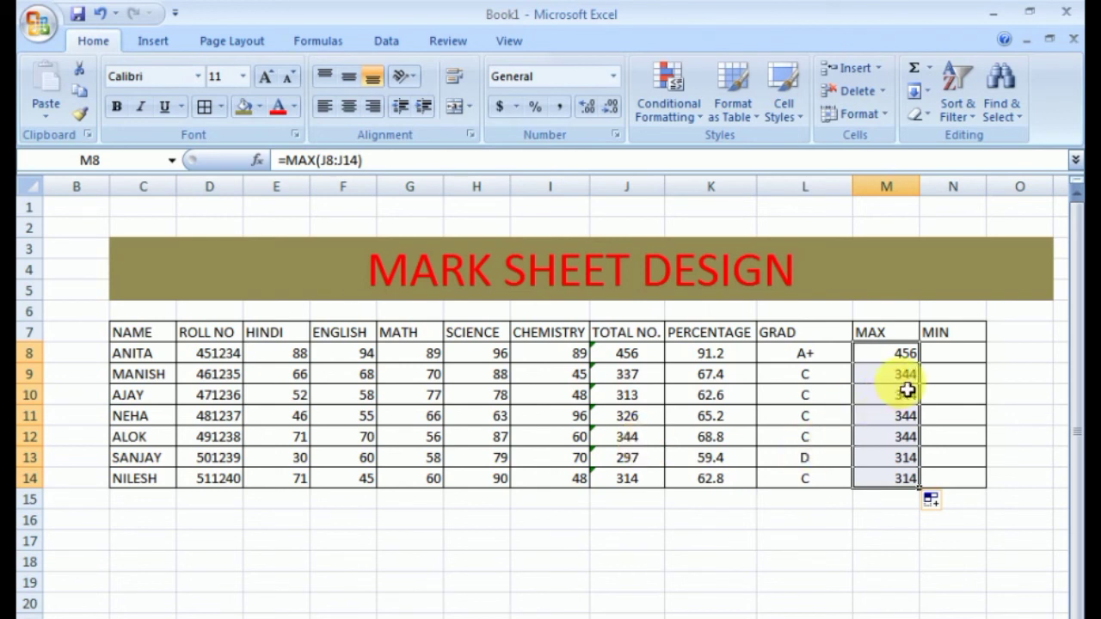
left_click(904, 478)
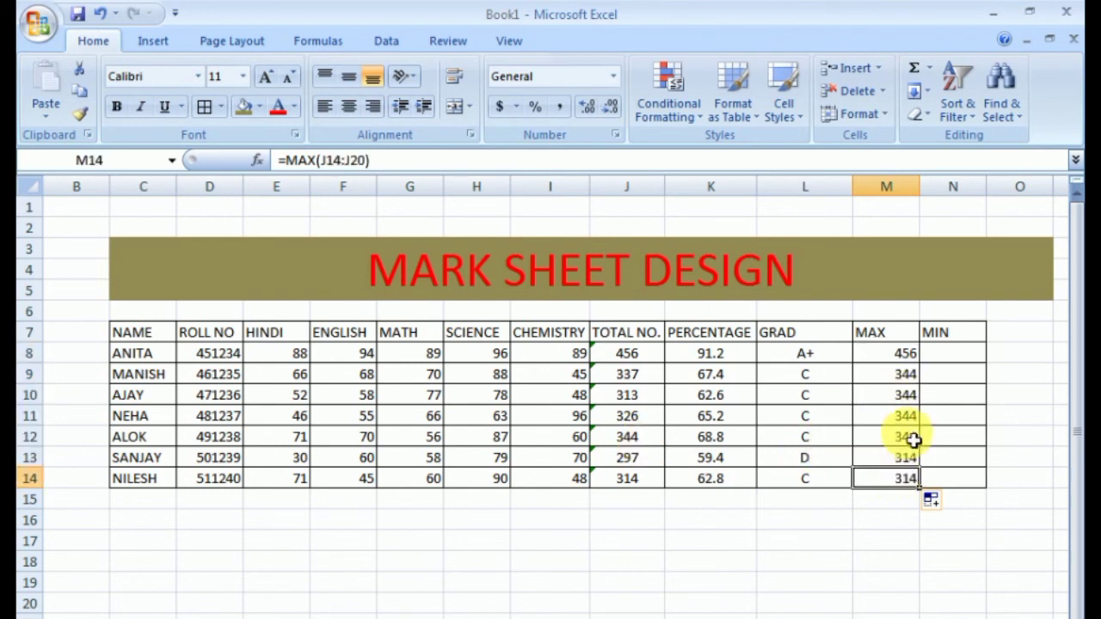
left_click_drag(908, 379, 914, 487)
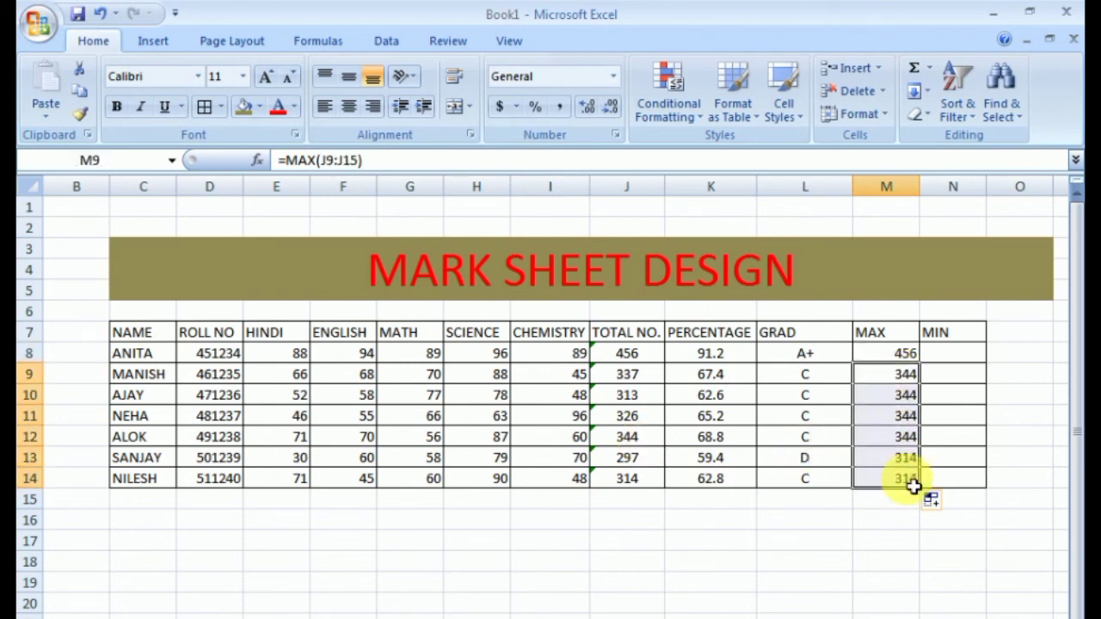
key("Delete")
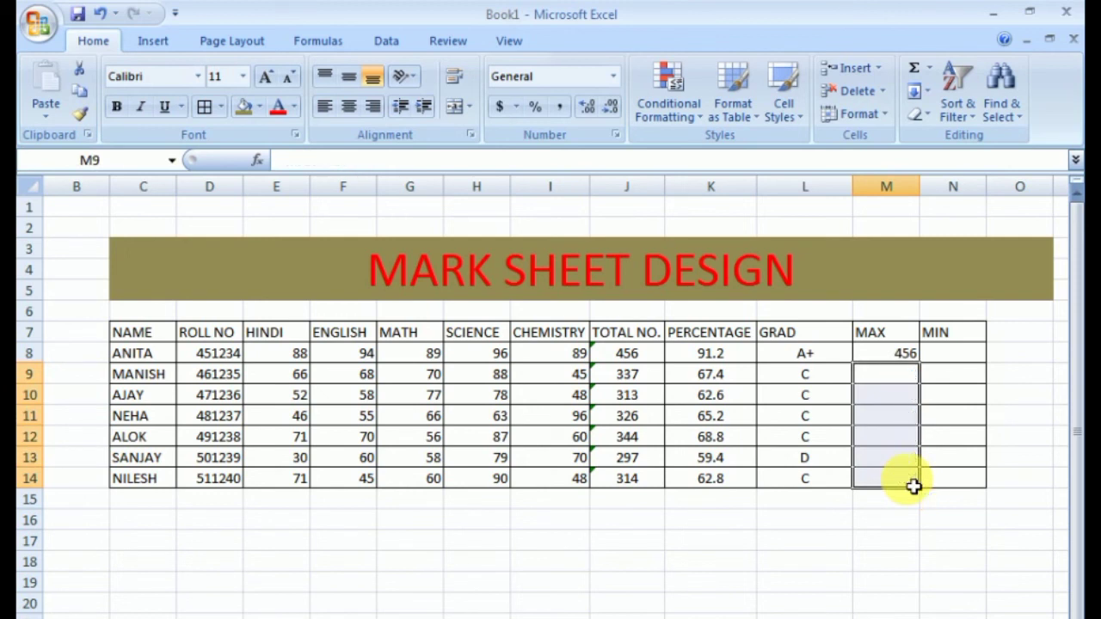
Step: Enter =MIN(E8:I8) in N8, showing the first student's lowest mark of 88
left_click(954, 362)
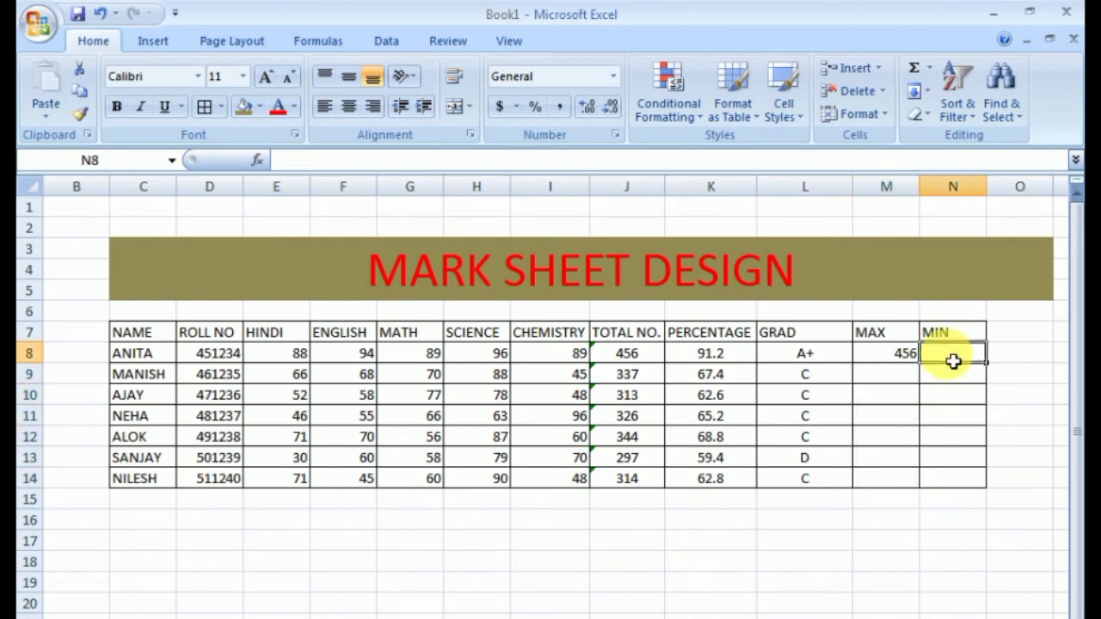
type("=M")
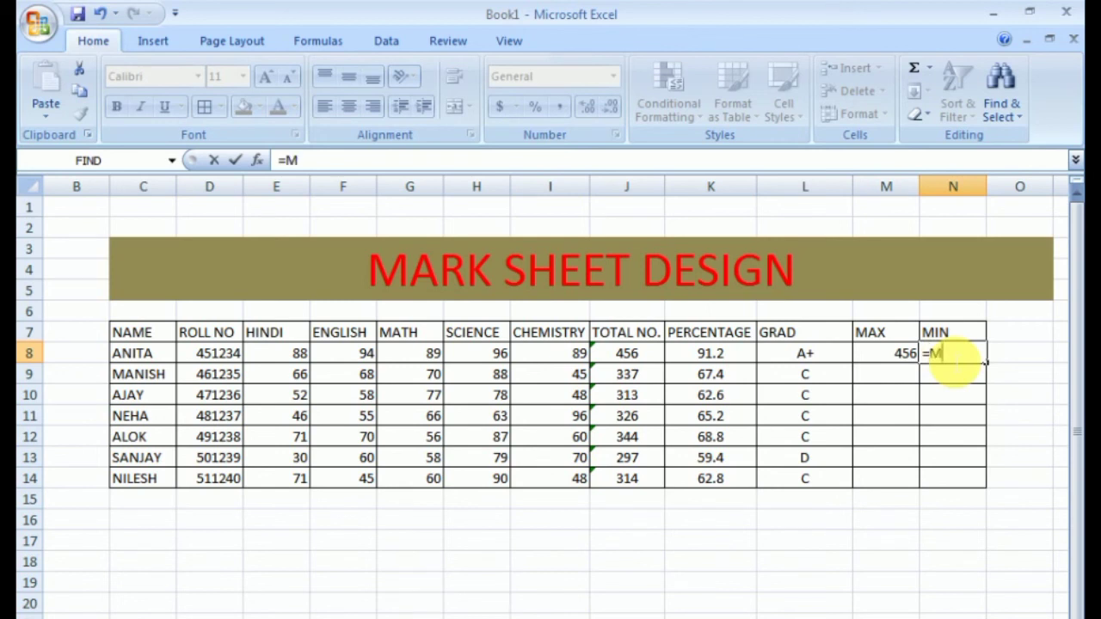
type("IN(")
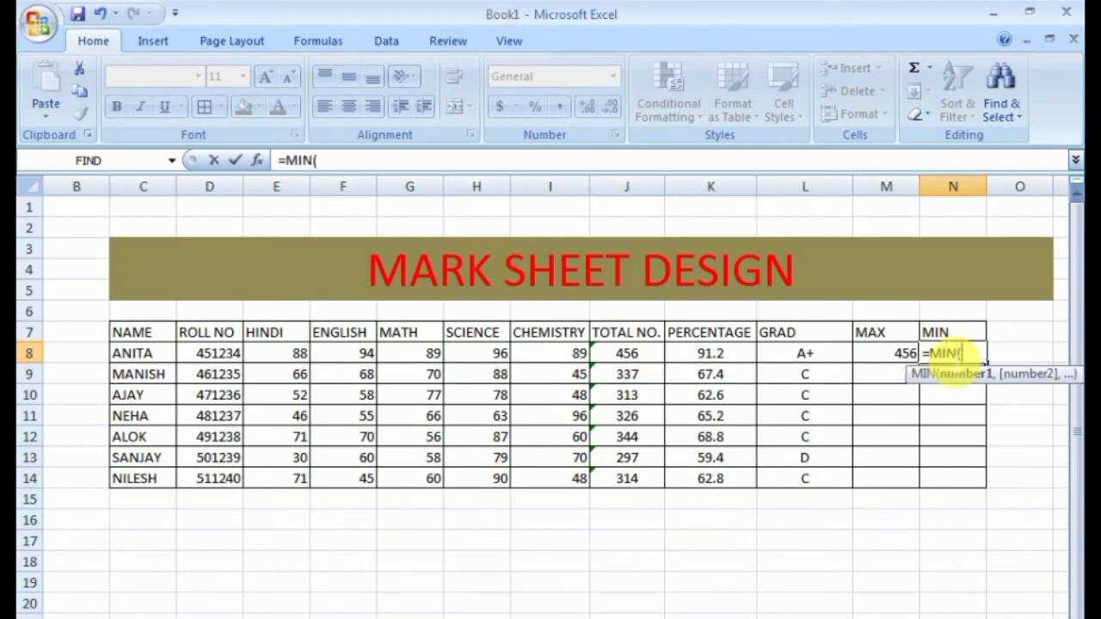
left_click_drag(301, 353, 549, 356)
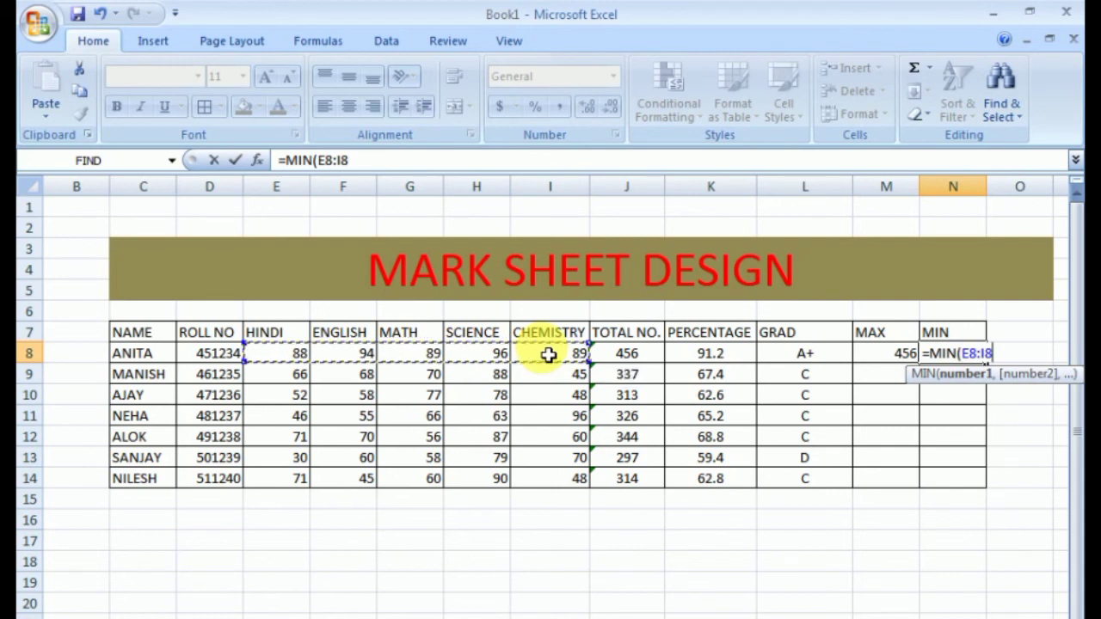
type(")")
key("Return")
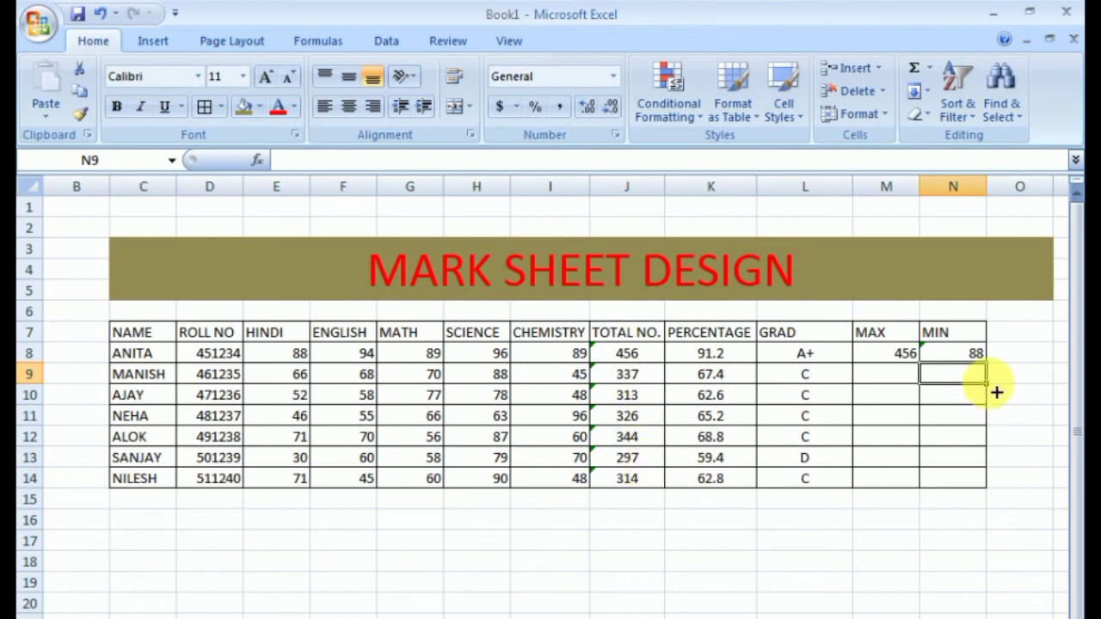
left_click(968, 353)
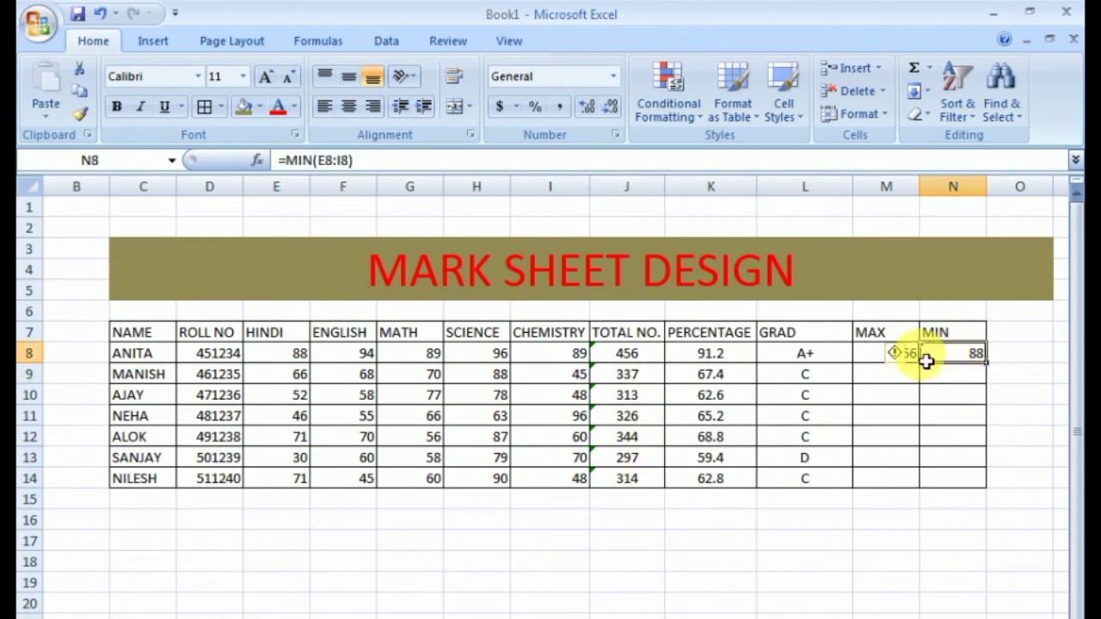